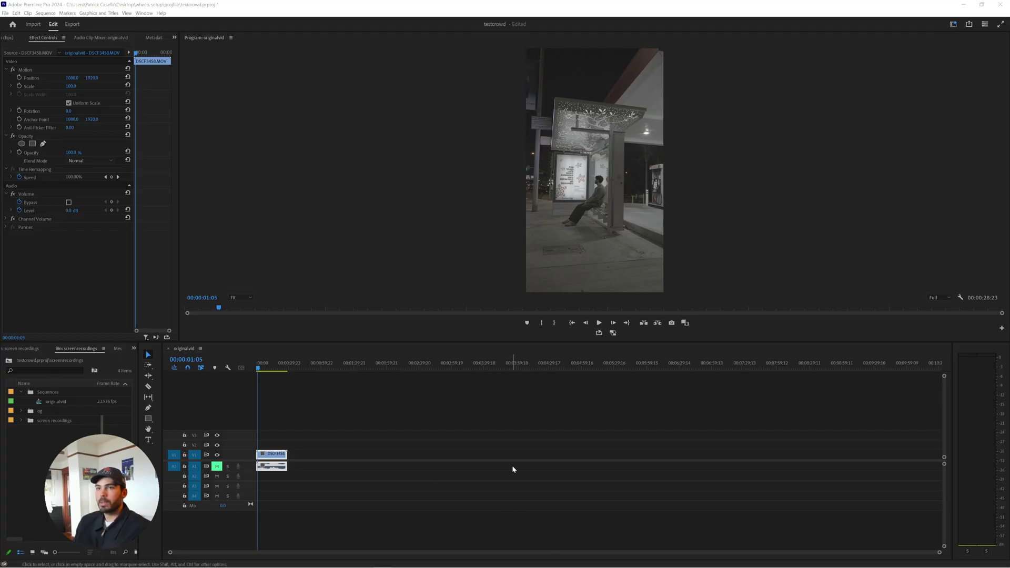
# Maximize the Program Monitor and export the clip's opening frame as a PNG still.
pyautogui.press('`')
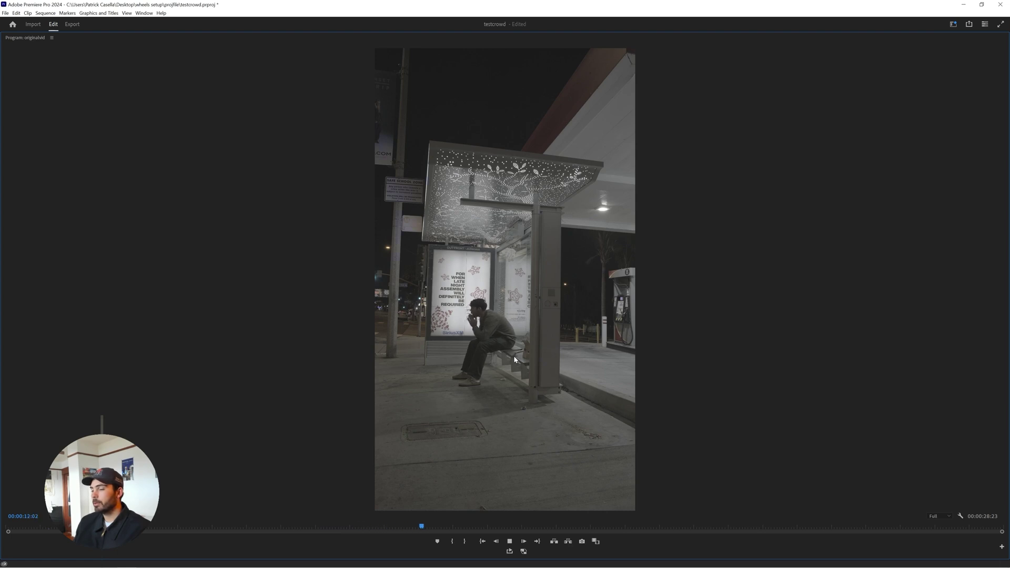
pyautogui.press('space')
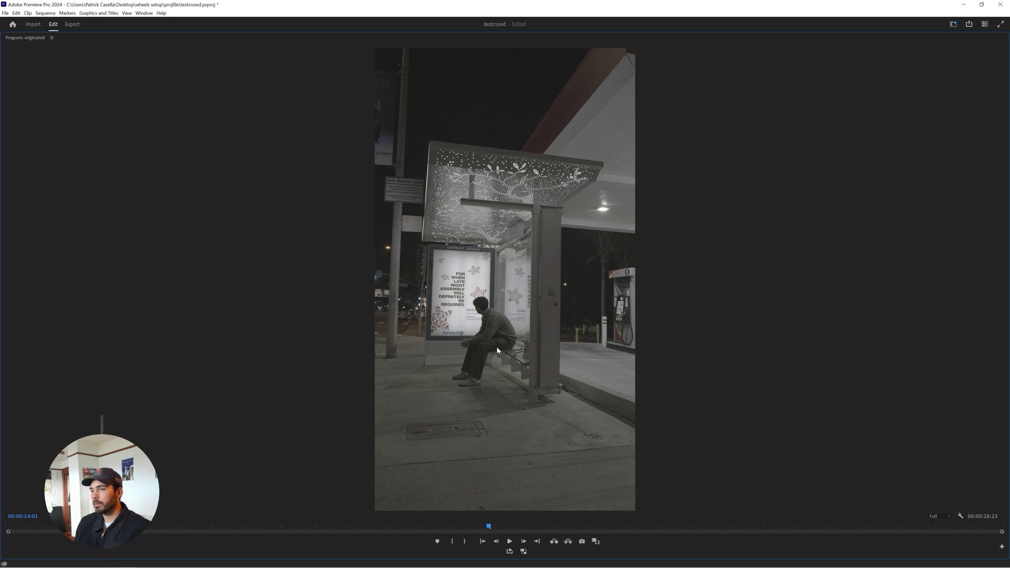
pyautogui.click(11, 529)
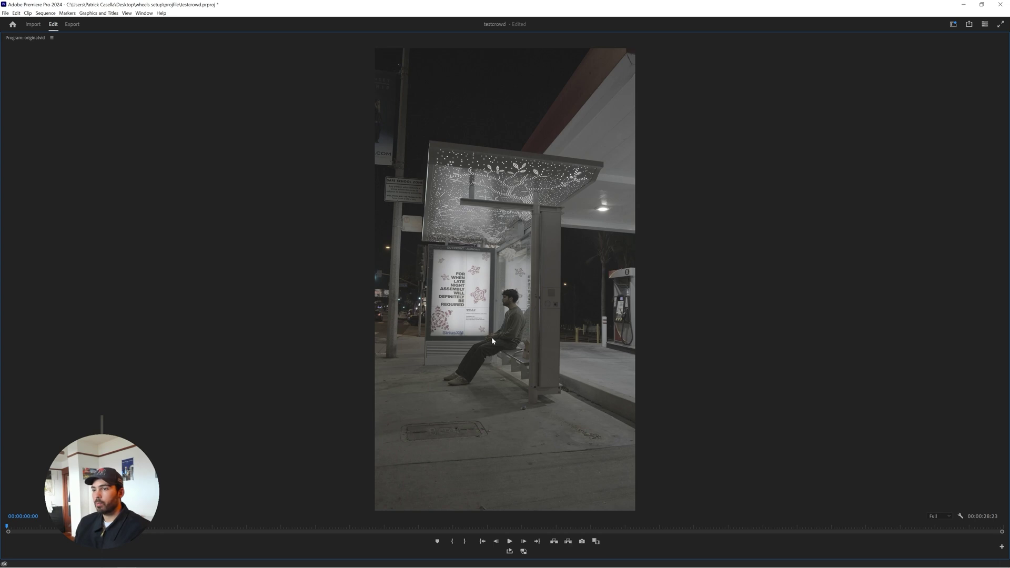
pyautogui.click(379, 527)
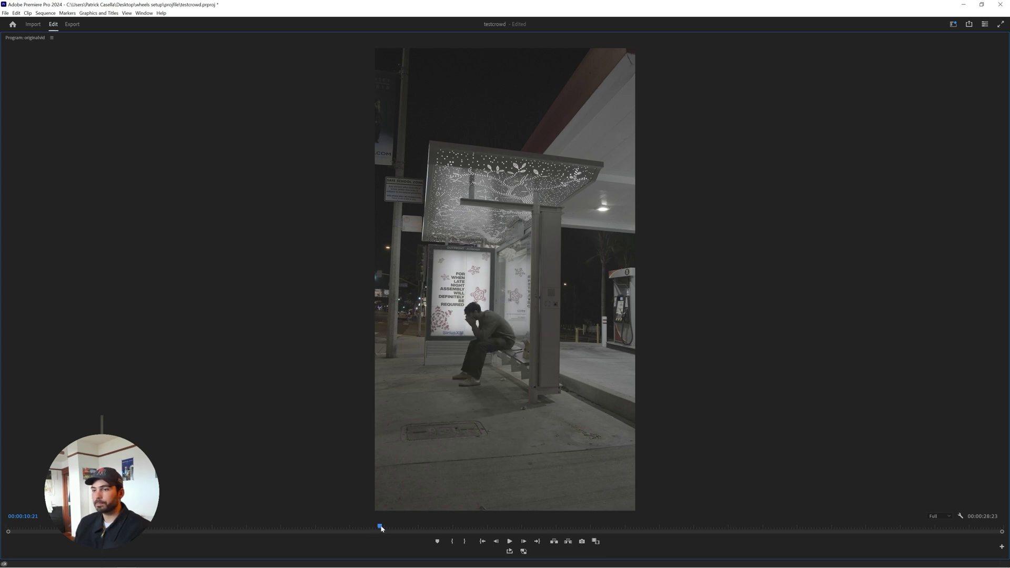
pyautogui.moveTo(380, 528); pyautogui.dragTo(14, 532)
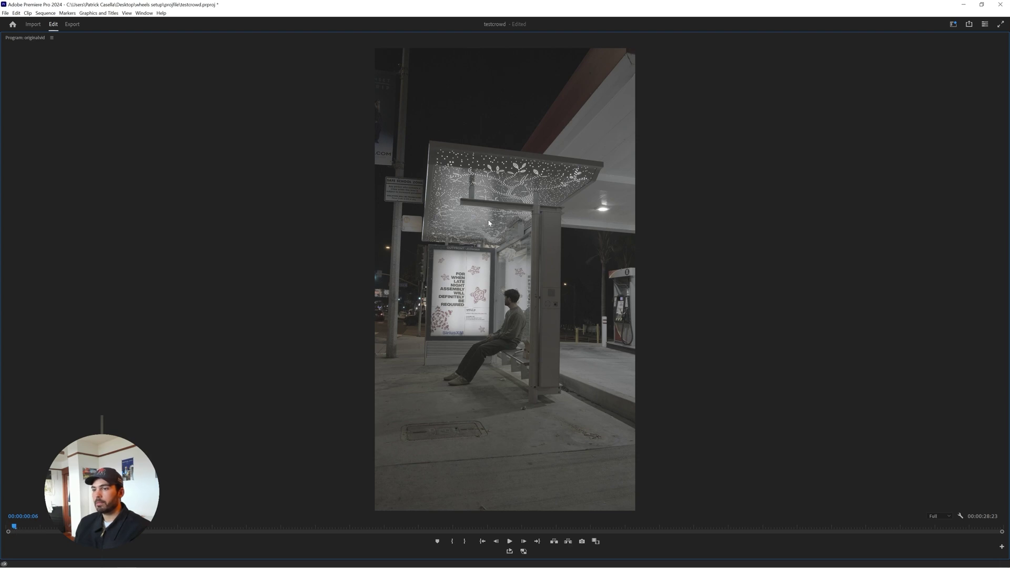
pyautogui.click(582, 541)
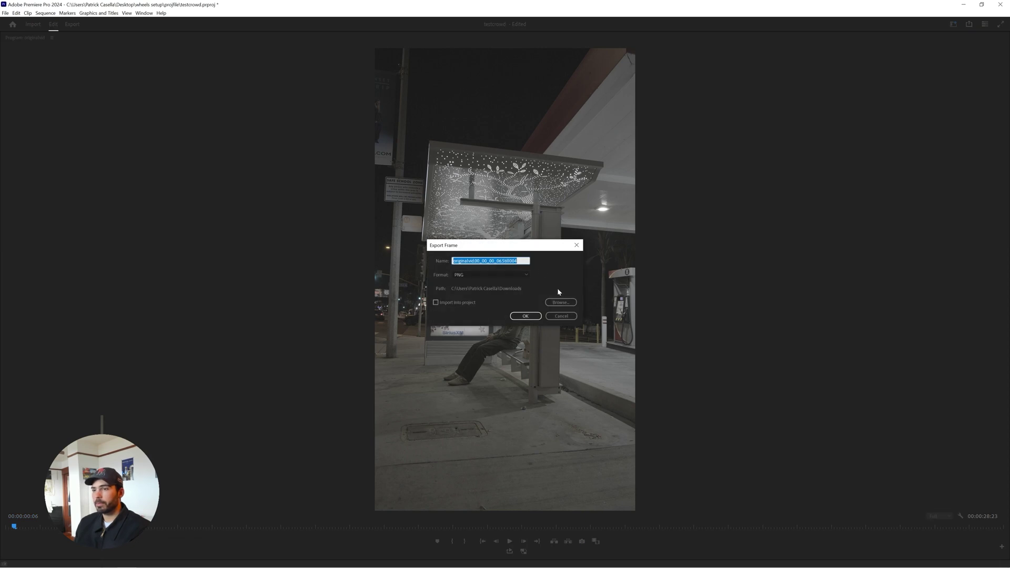
pyautogui.click(524, 314)
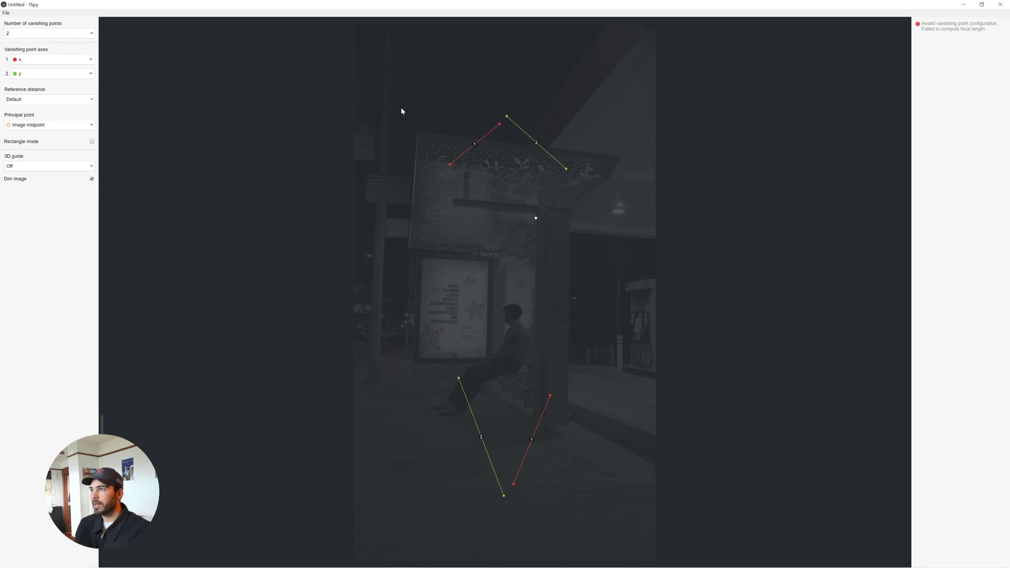
# Align the green and red vanishing lines with the canopy corners and the pole.
pyautogui.moveTo(507, 117); pyautogui.dragTo(419, 132)
pyautogui.moveTo(567, 169); pyautogui.dragTo(618, 157)
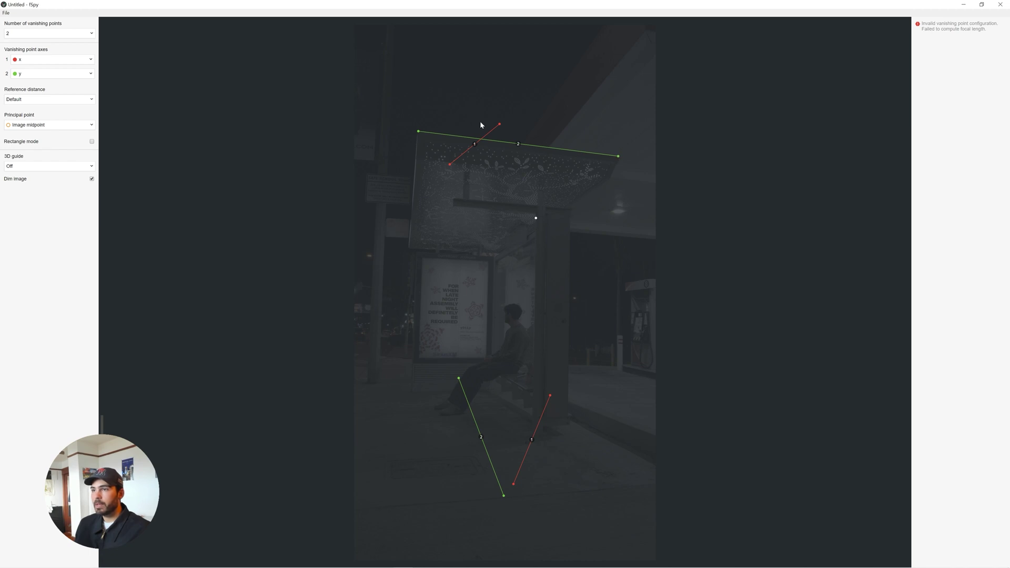
pyautogui.moveTo(499, 124); pyautogui.dragTo(519, 183)
pyautogui.moveTo(419, 131); pyautogui.dragTo(392, 275)
pyautogui.moveTo(618, 156); pyautogui.dragTo(399, 309)
pyautogui.moveTo(450, 167); pyautogui.dragTo(418, 134)
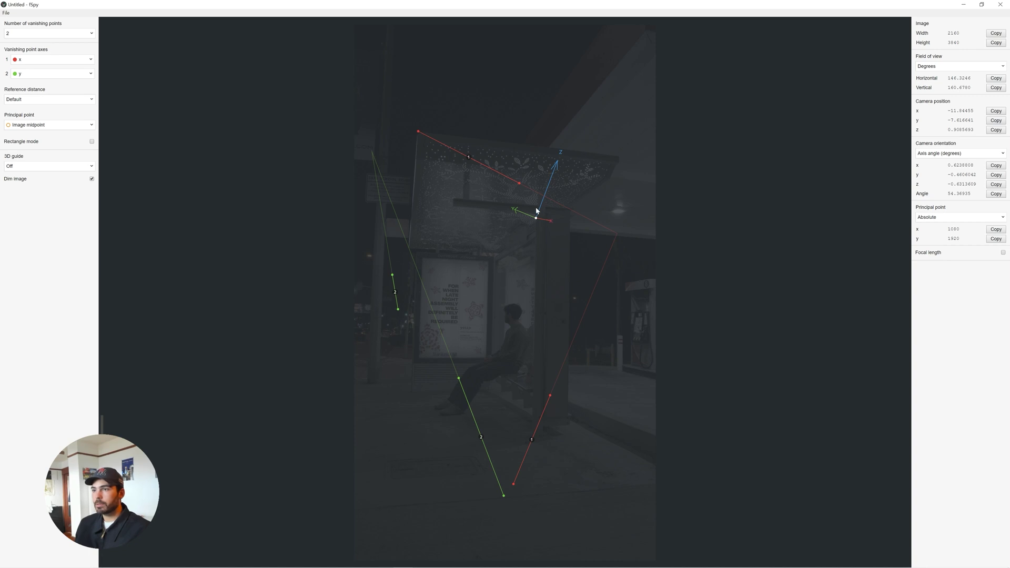
pyautogui.moveTo(519, 183); pyautogui.dragTo(630, 157)
# Run the lower red vanishing line along the pavement from bottom-left to the right.
pyautogui.moveTo(513, 484); pyautogui.dragTo(355, 509)
pyautogui.moveTo(550, 396); pyautogui.dragTo(662, 488)
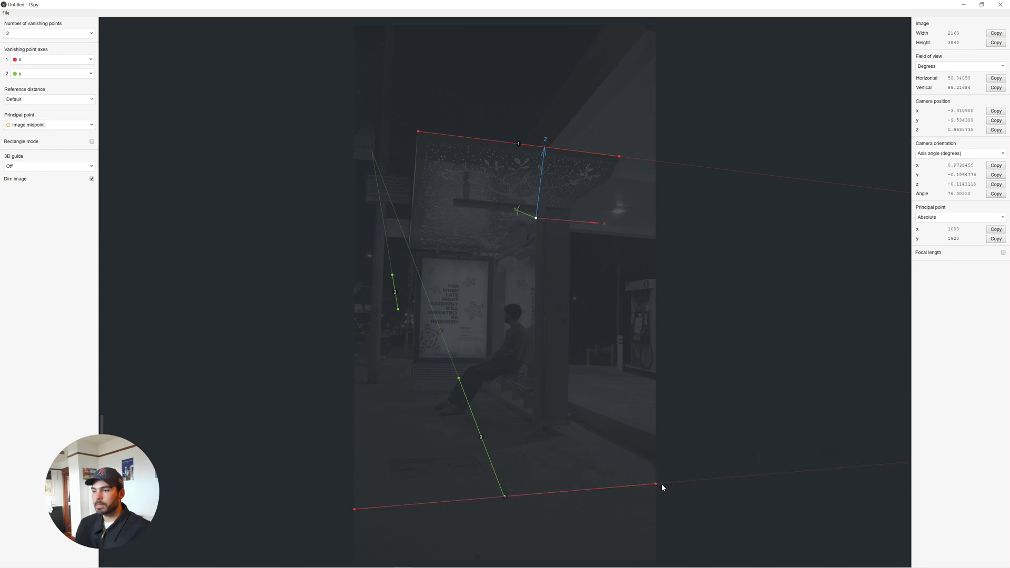
pyautogui.moveTo(657, 487)
pyautogui.mouseDown()
pyautogui.moveTo(654, 472)
pyautogui.moveTo(657, 484)
pyautogui.mouseUp()
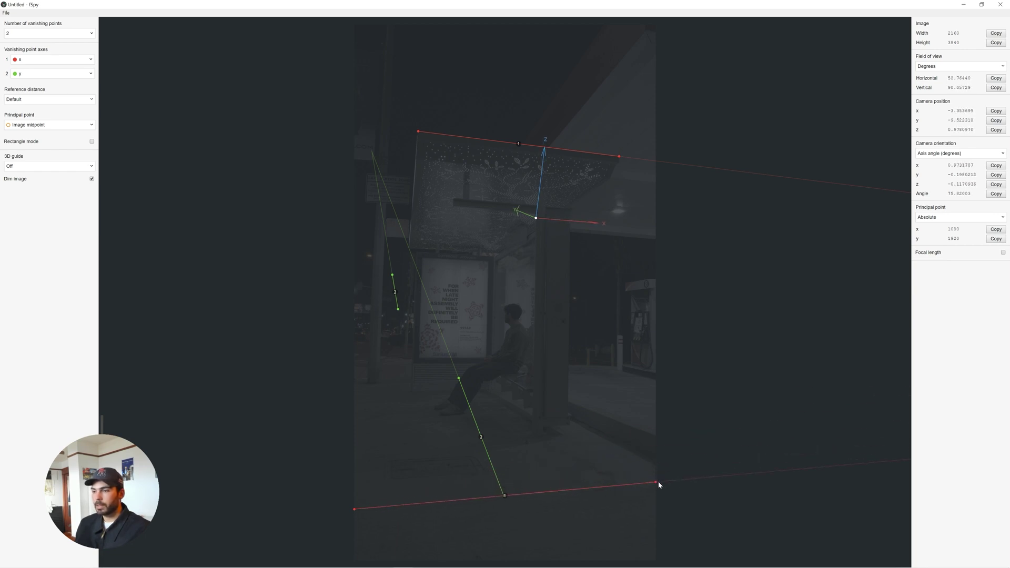
# Turn off Dim image and extend the lower red line to the photo's left edge.
pyautogui.click(92, 178)
pyautogui.moveTo(657, 484); pyautogui.dragTo(658, 485)
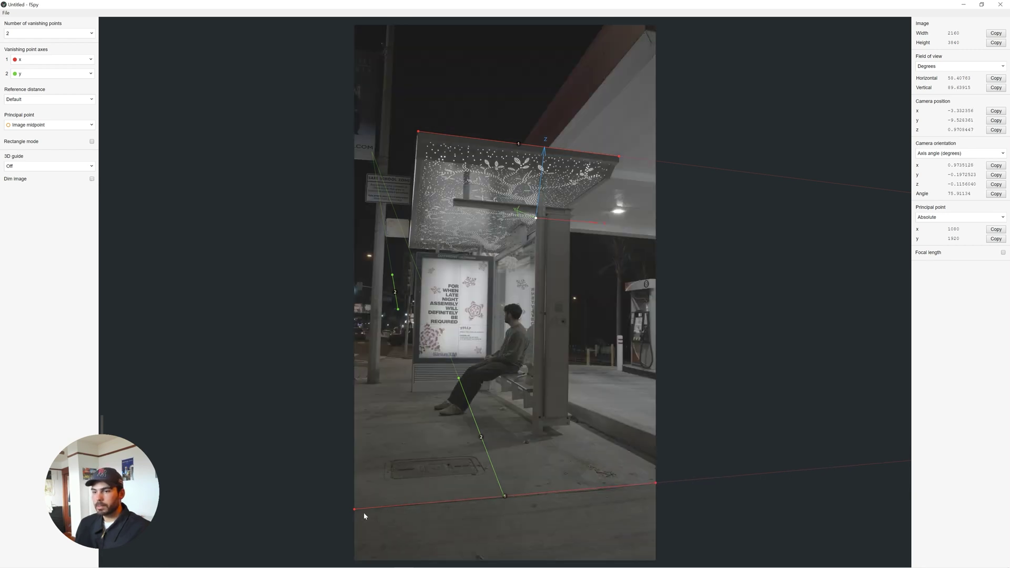
pyautogui.moveTo(355, 510); pyautogui.dragTo(284, 513)
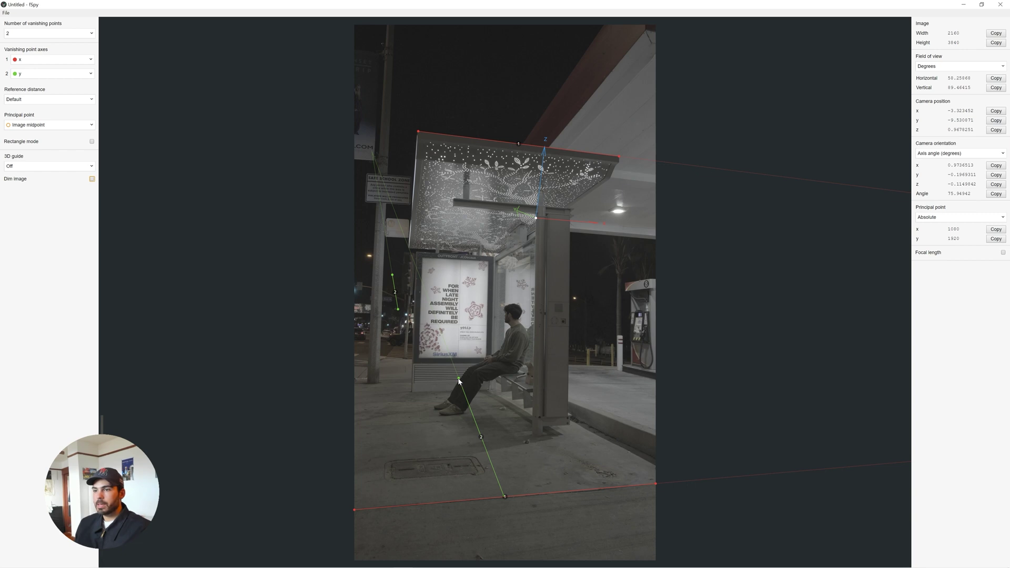
# Realign the green lines along the kerb edges and move the origin onto the advert panel.
pyautogui.moveTo(459, 380); pyautogui.dragTo(568, 401)
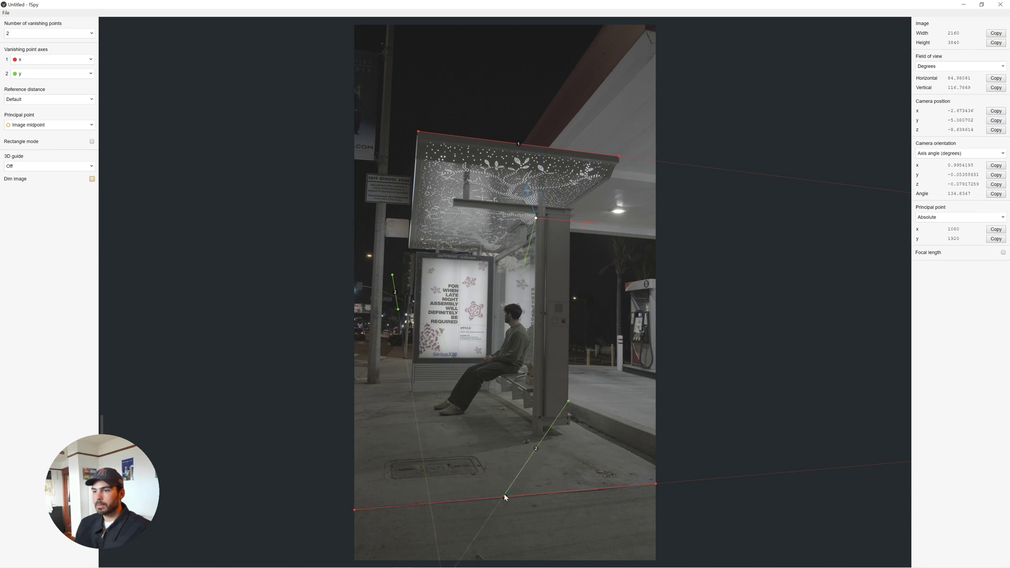
pyautogui.moveTo(505, 497); pyautogui.dragTo(669, 436)
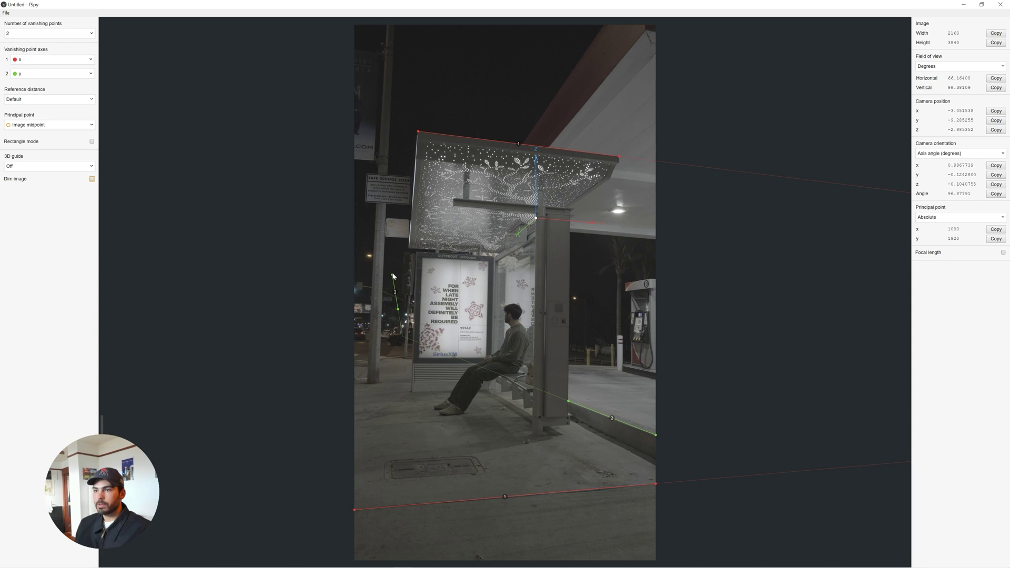
pyautogui.moveTo(393, 275); pyautogui.dragTo(384, 346)
pyautogui.moveTo(399, 309); pyautogui.dragTo(397, 333)
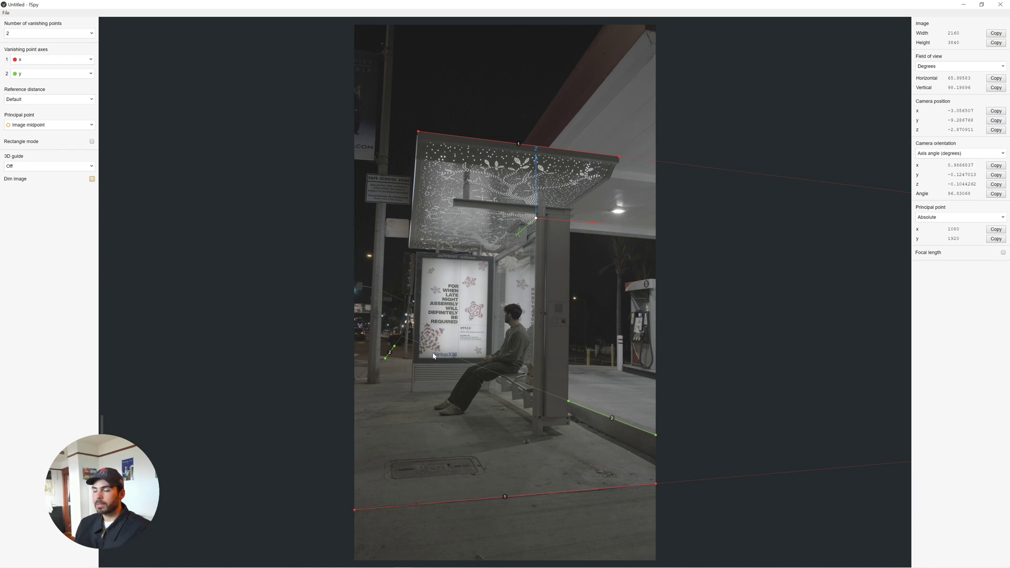
pyautogui.moveTo(536, 218); pyautogui.dragTo(413, 396)
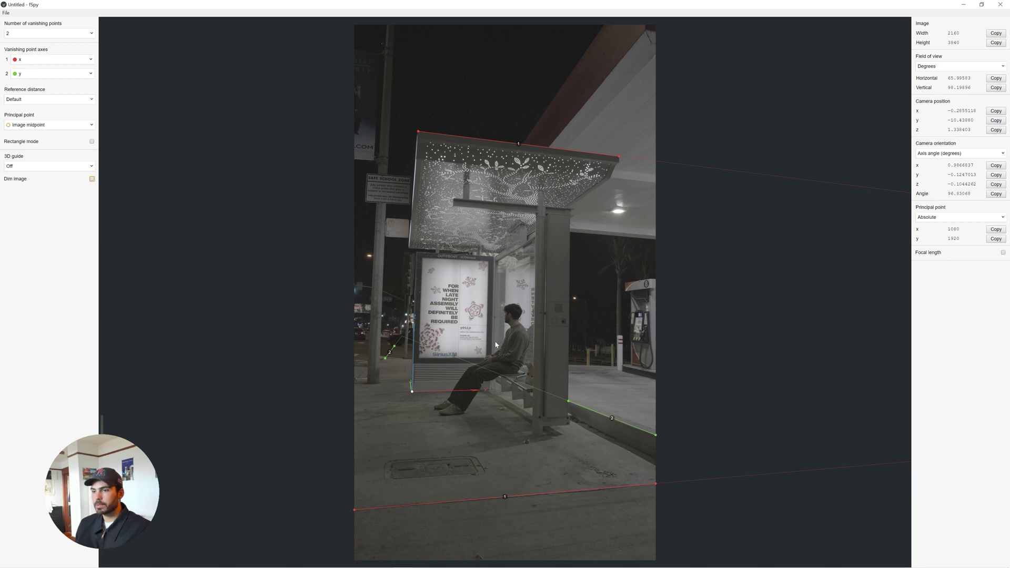
# Pin the origin at the ad panel's base corner, testing y and -z before keeping axis 1 as x.
pyautogui.moveTo(415, 396); pyautogui.dragTo(507, 453)
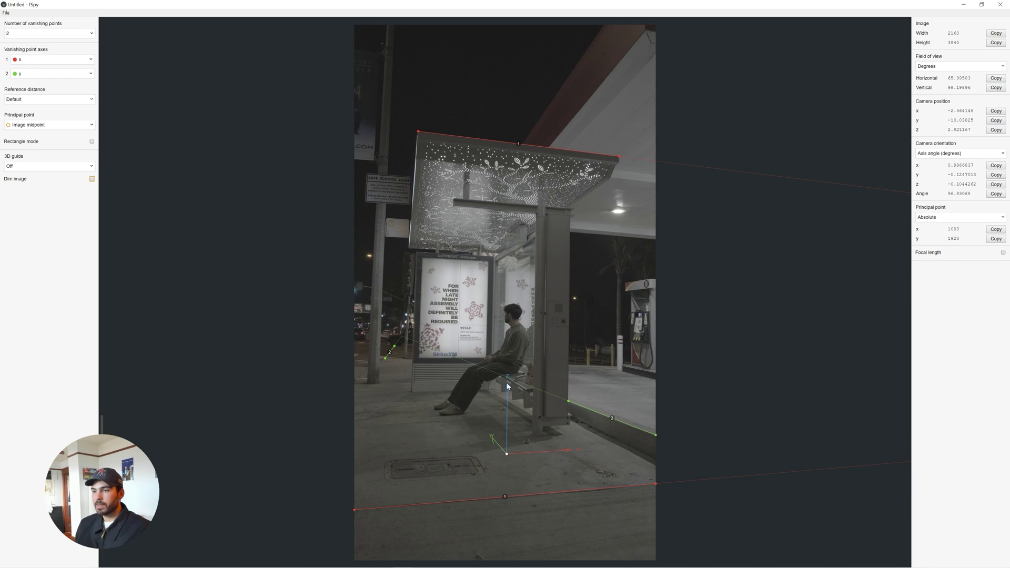
pyautogui.click(53, 59)
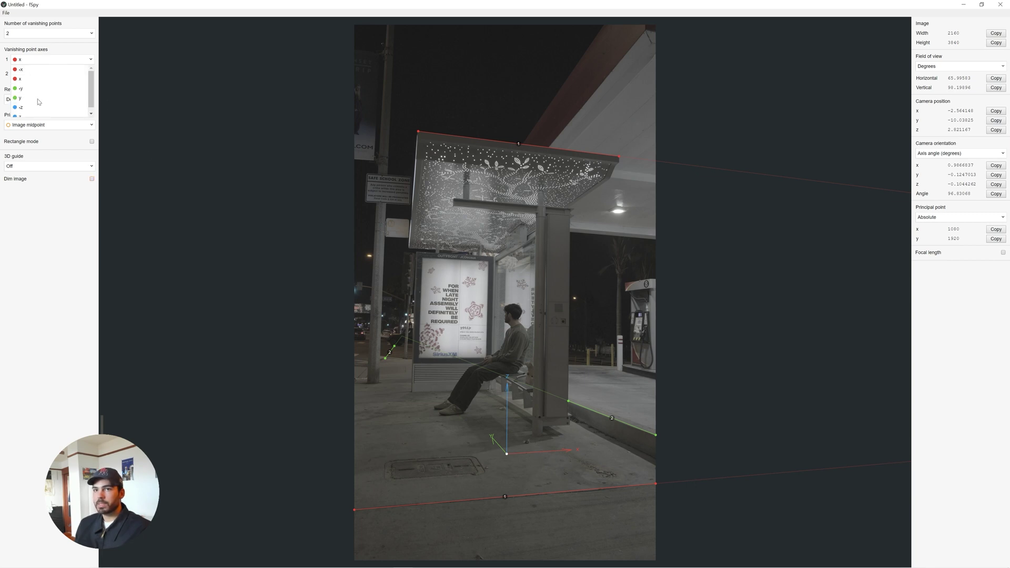
pyautogui.click(38, 98)
pyautogui.click(36, 58)
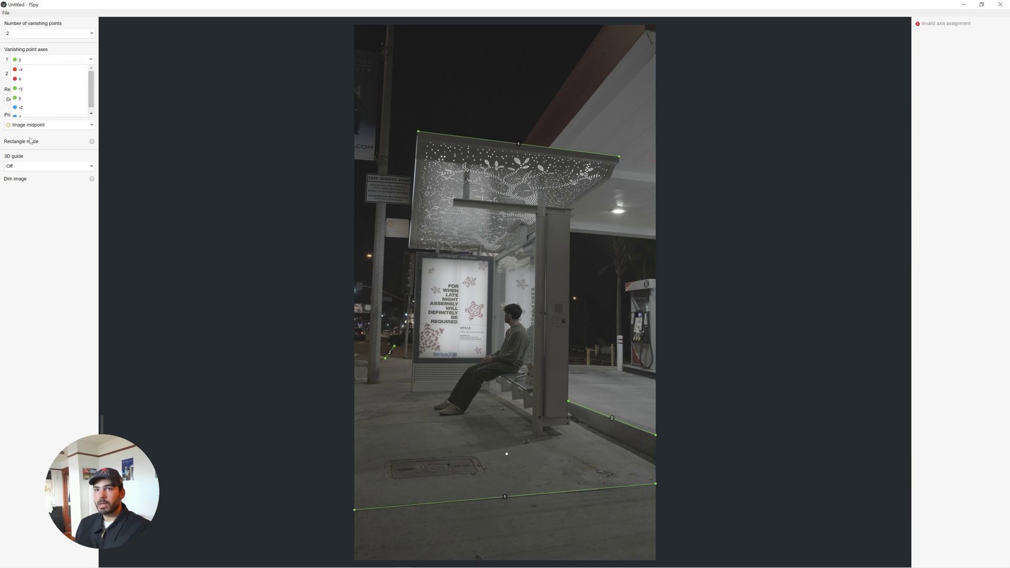
pyautogui.click(32, 80)
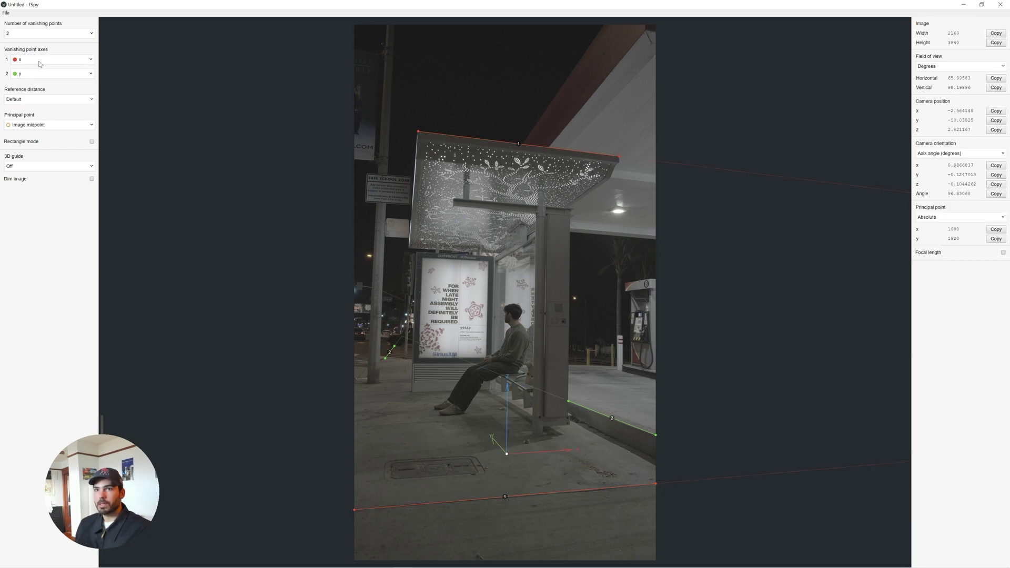
pyautogui.click(40, 60)
pyautogui.click(30, 107)
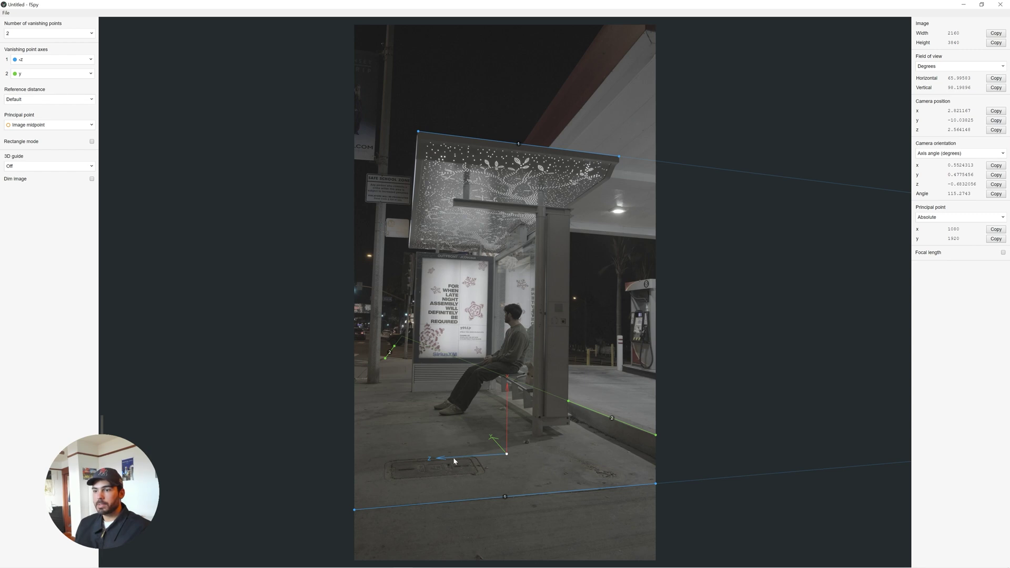
pyautogui.click(49, 60)
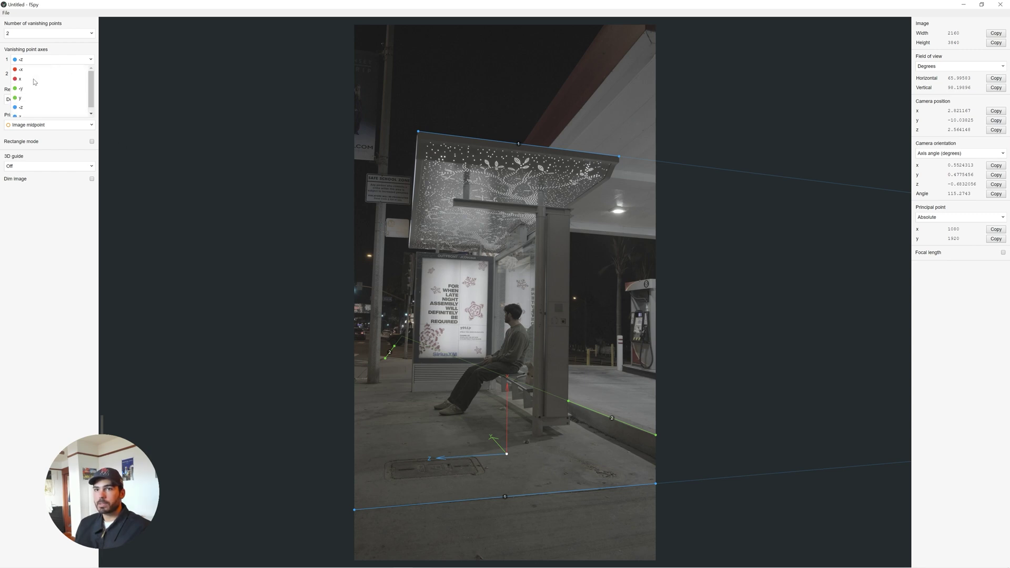
pyautogui.click(34, 80)
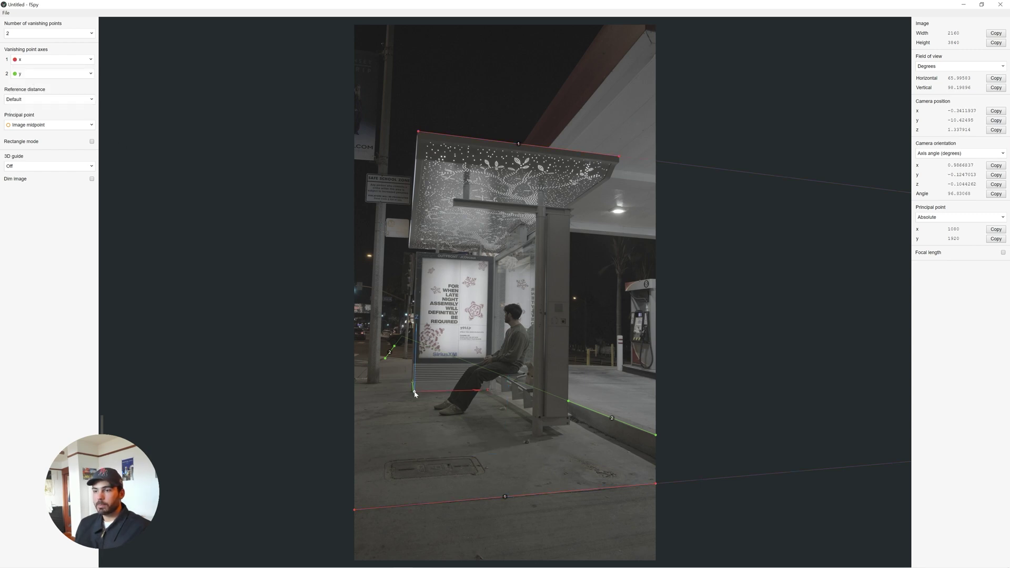
pyautogui.moveTo(414, 390); pyautogui.dragTo(411, 392)
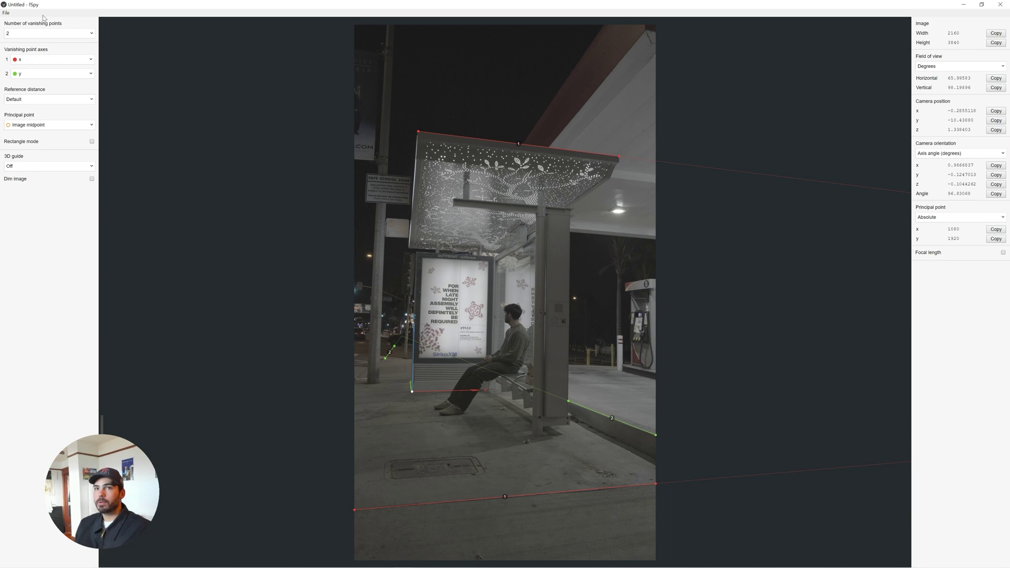
# Save the camera match as a .fspy project file in Downloads.
pyautogui.click(6, 13)
pyautogui.click(35, 78)
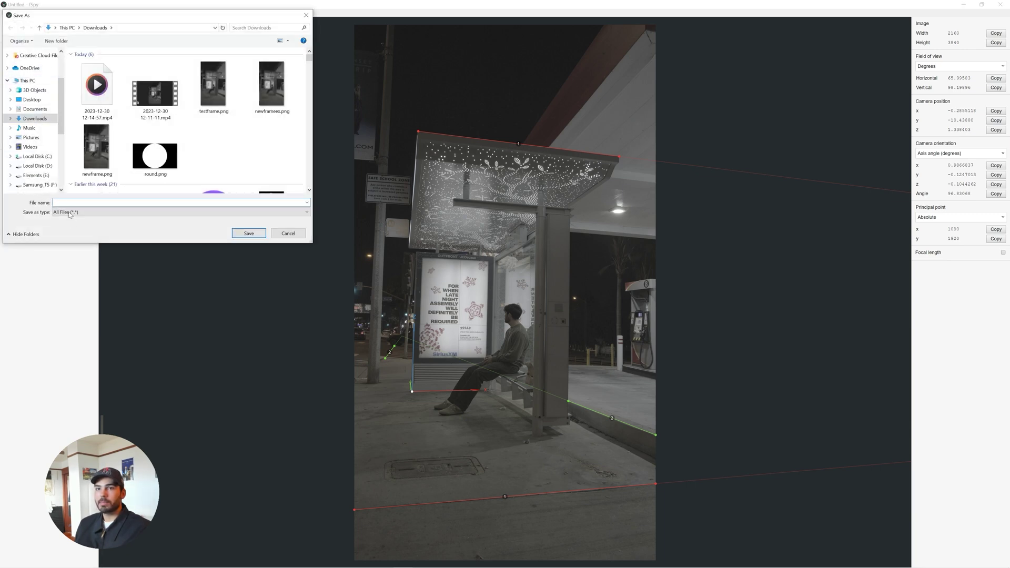
pyautogui.press('Escape')
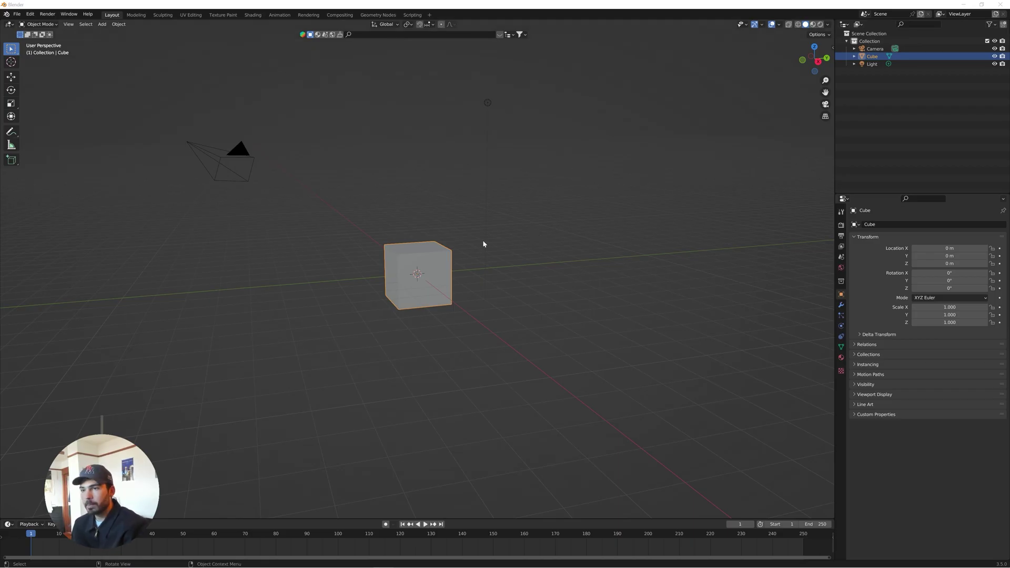
# Delete the default cube and camera from the scene.
pyautogui.moveTo(483, 243); pyautogui.dragTo(424, 252, button='middle')
pyautogui.press('x')
pyautogui.click(434, 258)
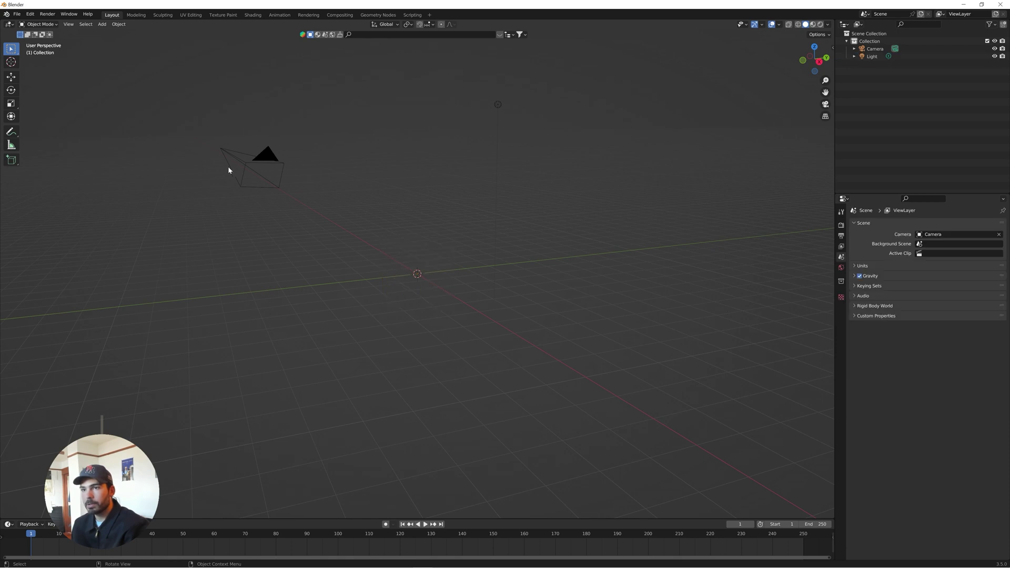
pyautogui.click(229, 165)
pyautogui.press('x')
pyautogui.click(236, 160)
# Enable the Import fSpy project add-on, save preferences, and close the Preferences window.
pyautogui.click(30, 13)
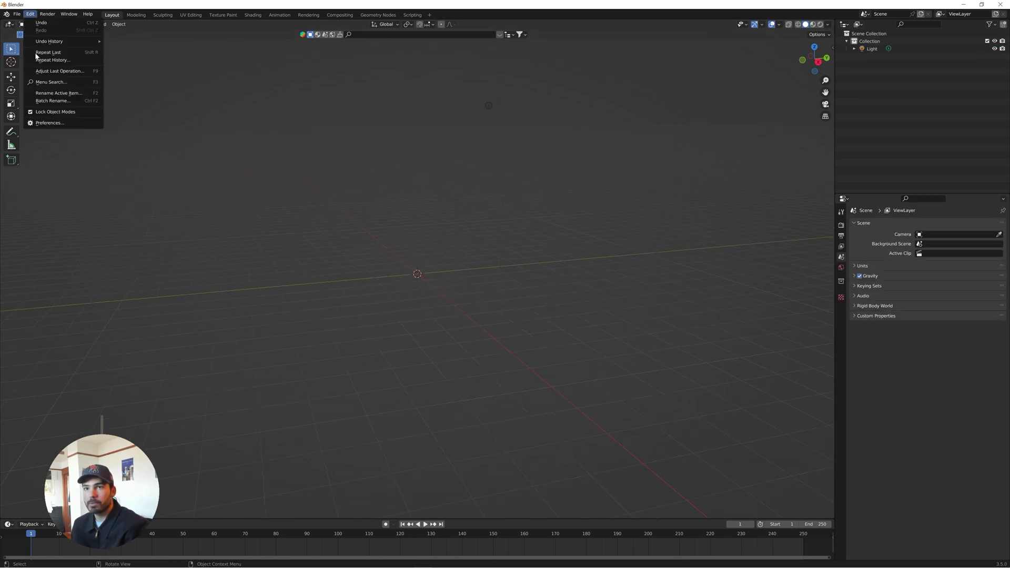
pyautogui.click(50, 124)
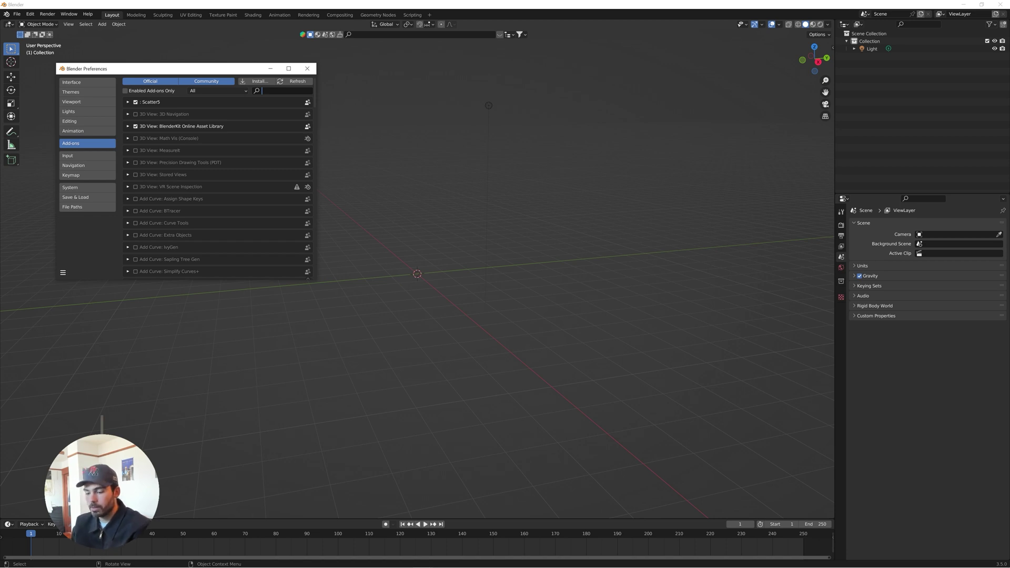
pyautogui.write('fspy')
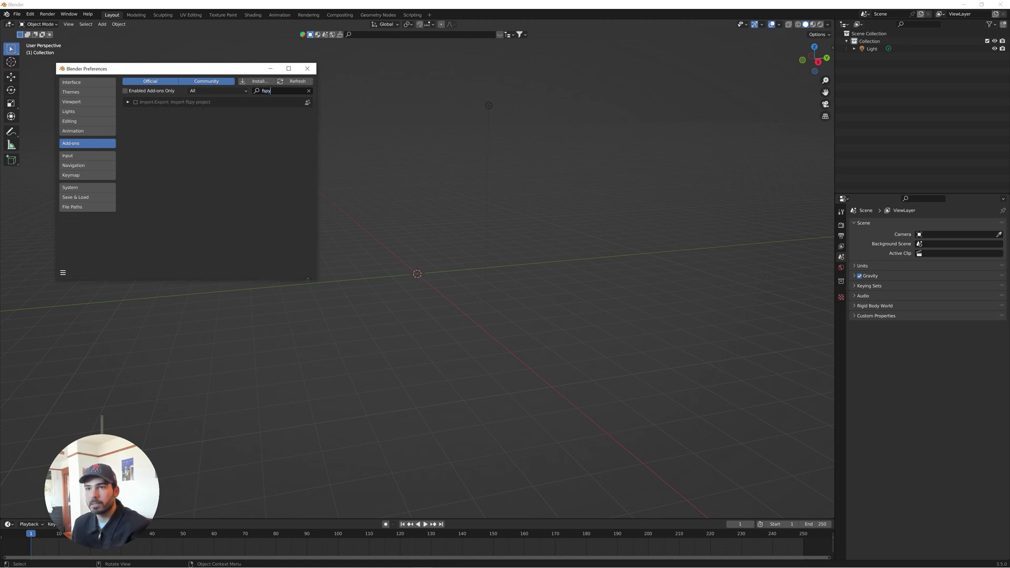
pyautogui.click(136, 102)
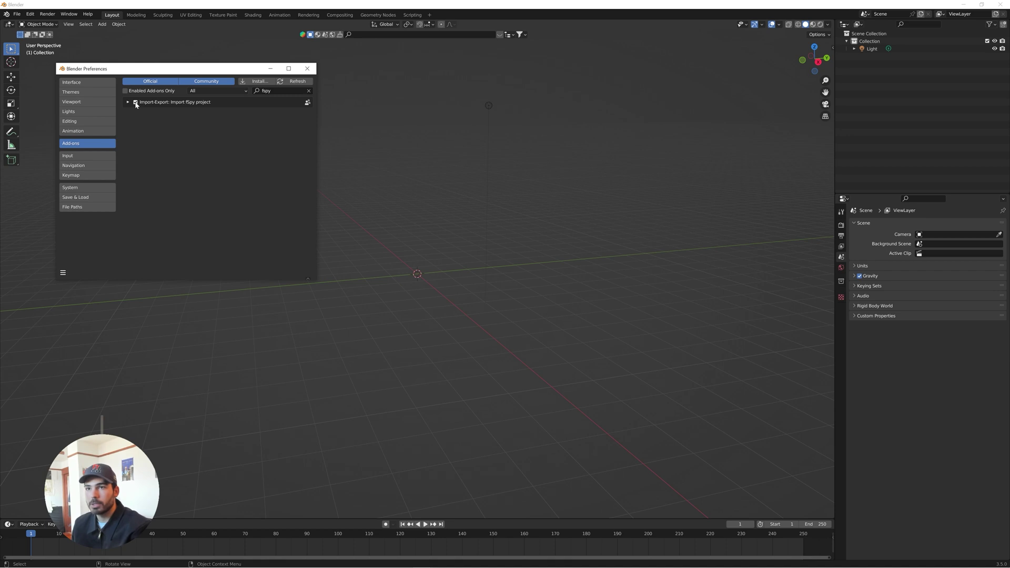
pyautogui.click(62, 273)
pyautogui.click(85, 256)
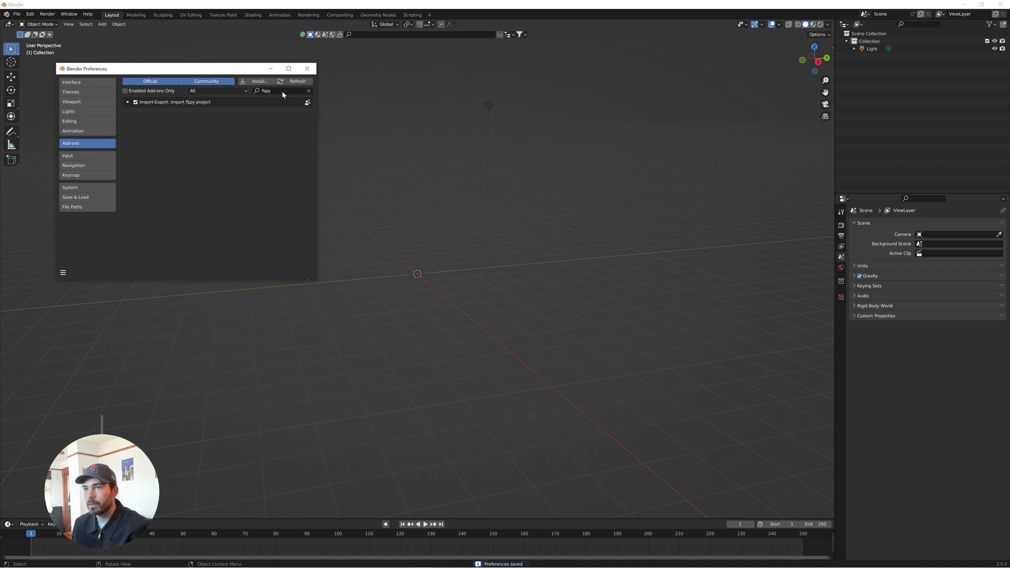
pyautogui.moveTo(263, 68); pyautogui.dragTo(265, 89)
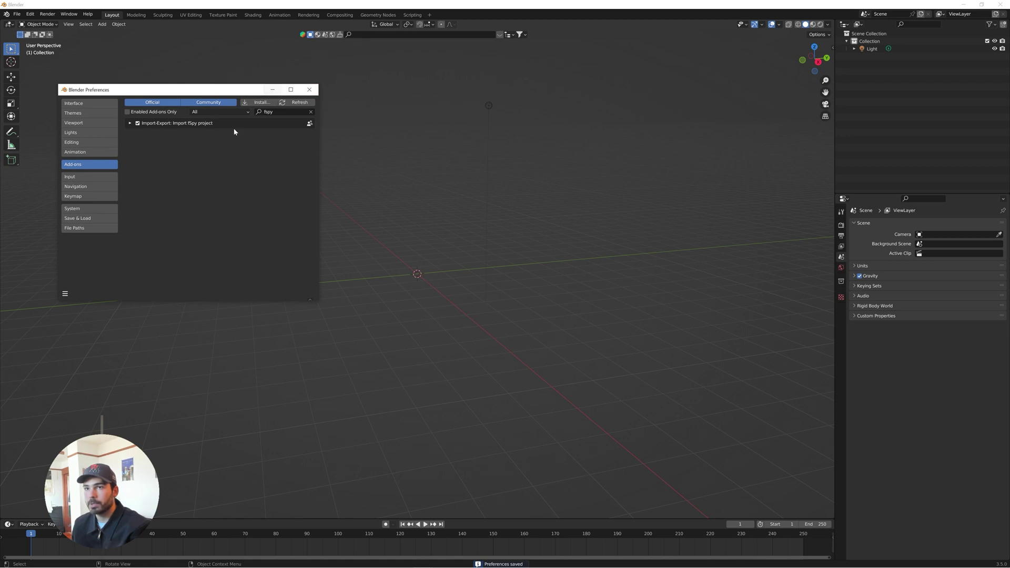
pyautogui.click(310, 89)
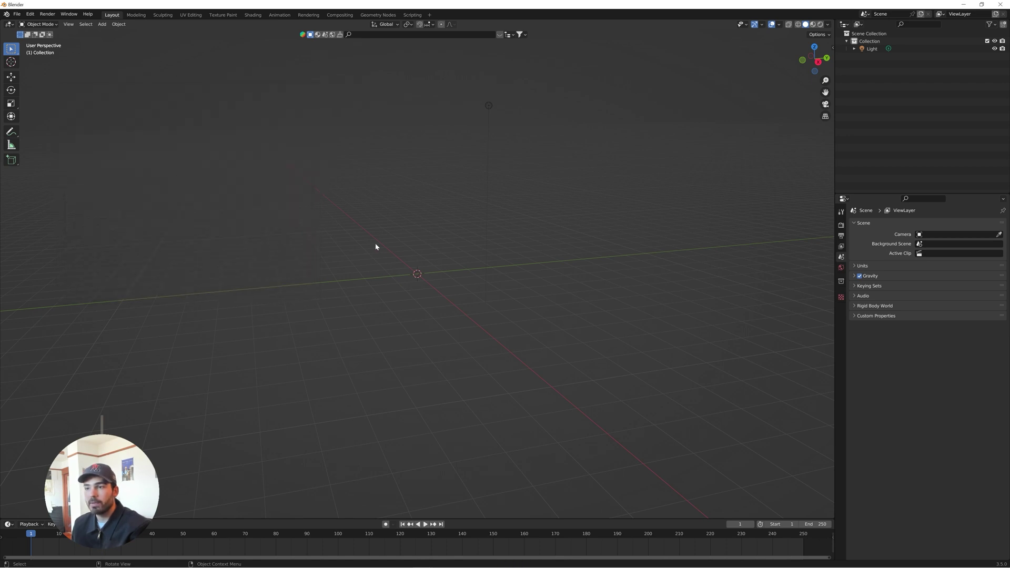
# Import reference.fspy from the Downloads folder as an fSpy camera.
pyautogui.moveTo(376, 247); pyautogui.dragTo(371, 250, button='middle')
pyautogui.click(17, 14)
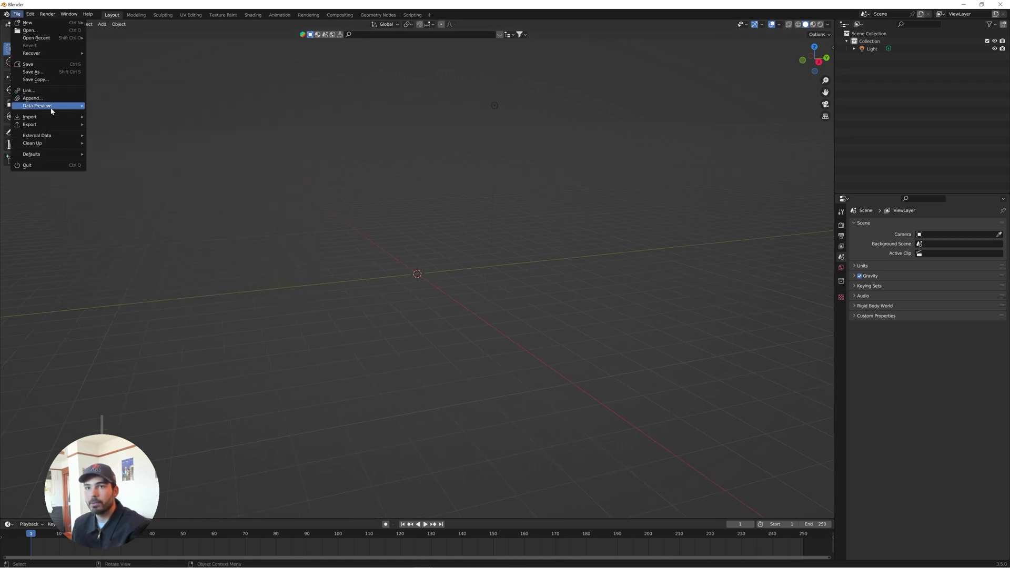
pyautogui.moveTo(52, 116)
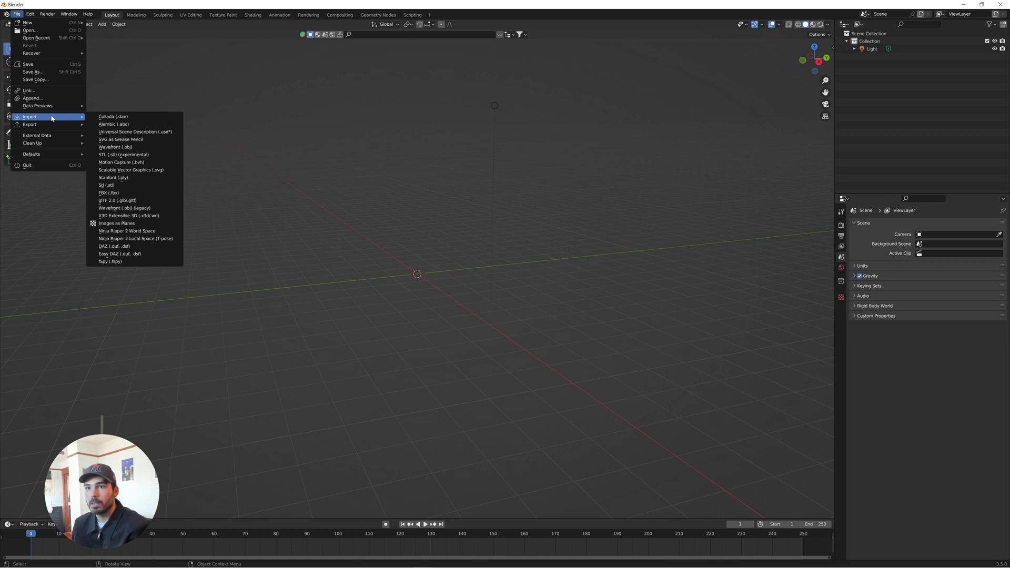
pyautogui.click(121, 262)
pyautogui.click(345, 276)
pyautogui.scroll(-3, 452, 342)
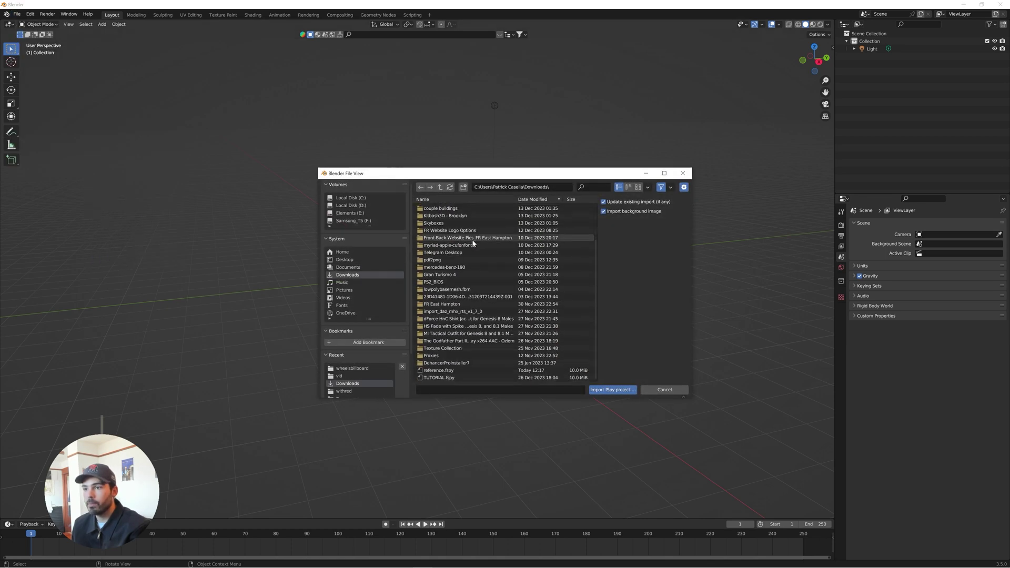
pyautogui.doubleClick(465, 372)
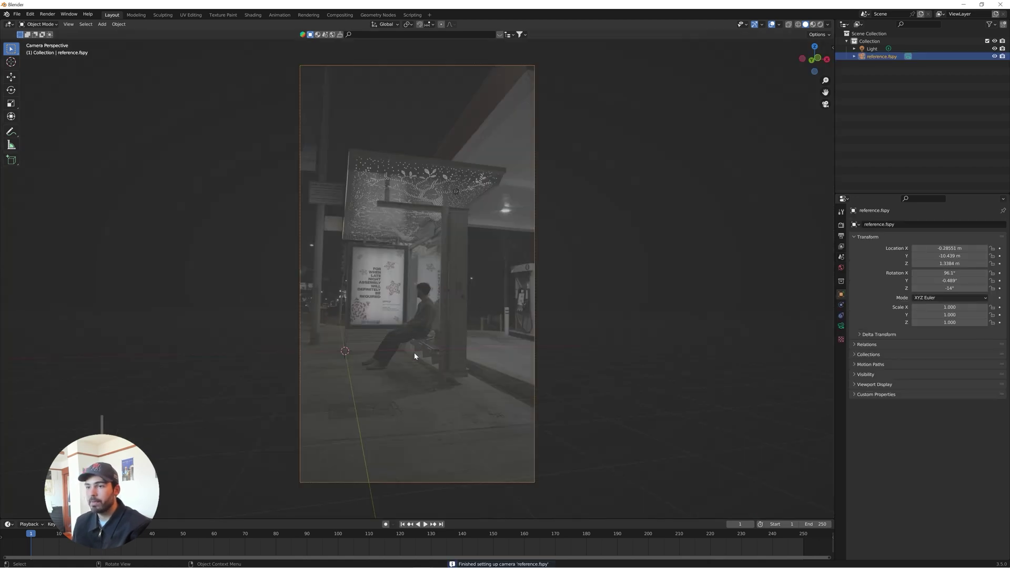
# Orbit around the imported camera, then look through it again at the bus-stop photo.
pyautogui.press('KP_0')
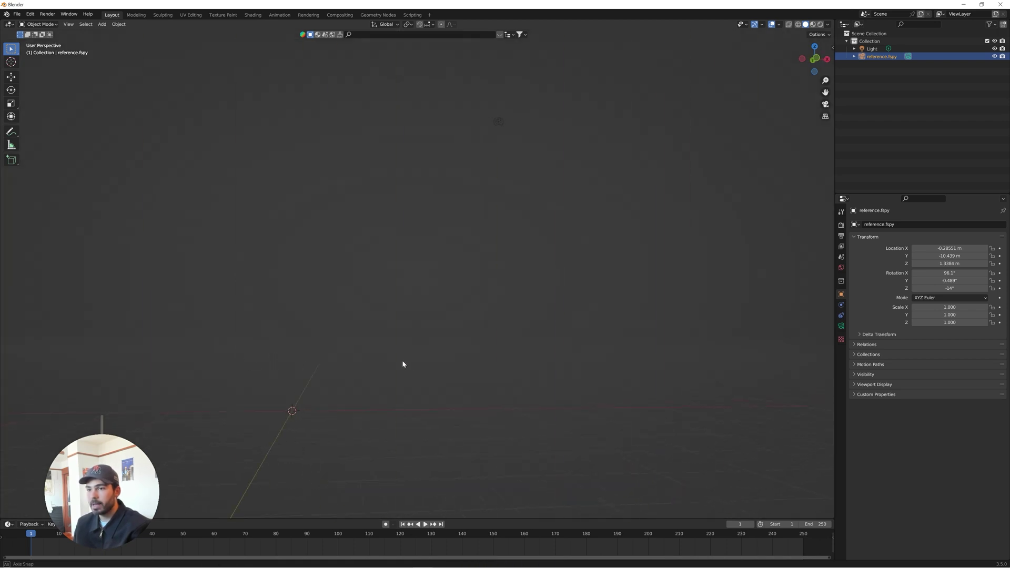
pyautogui.moveTo(404, 366); pyautogui.dragTo(415, 368, button='middle')
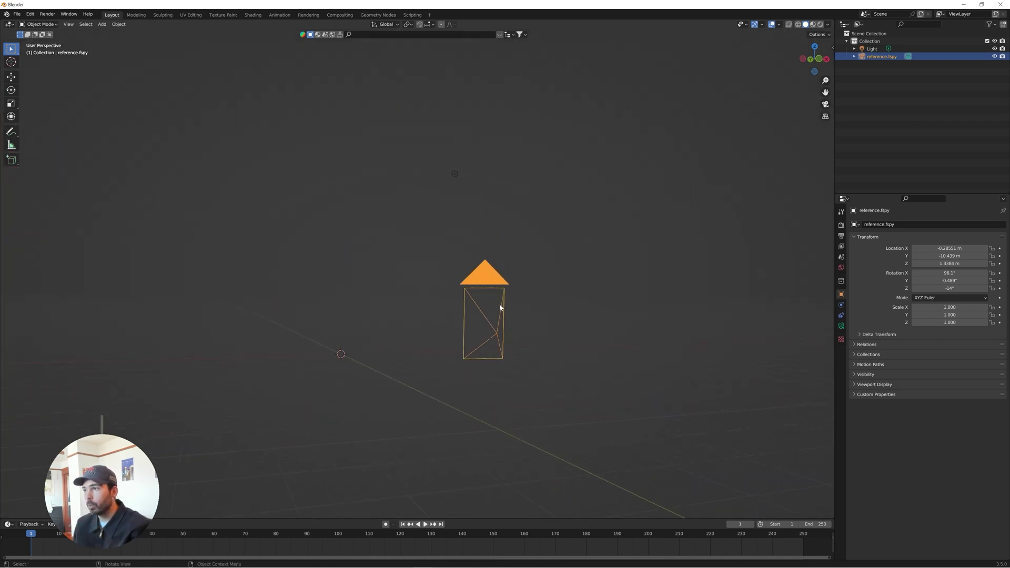
pyautogui.click(826, 105)
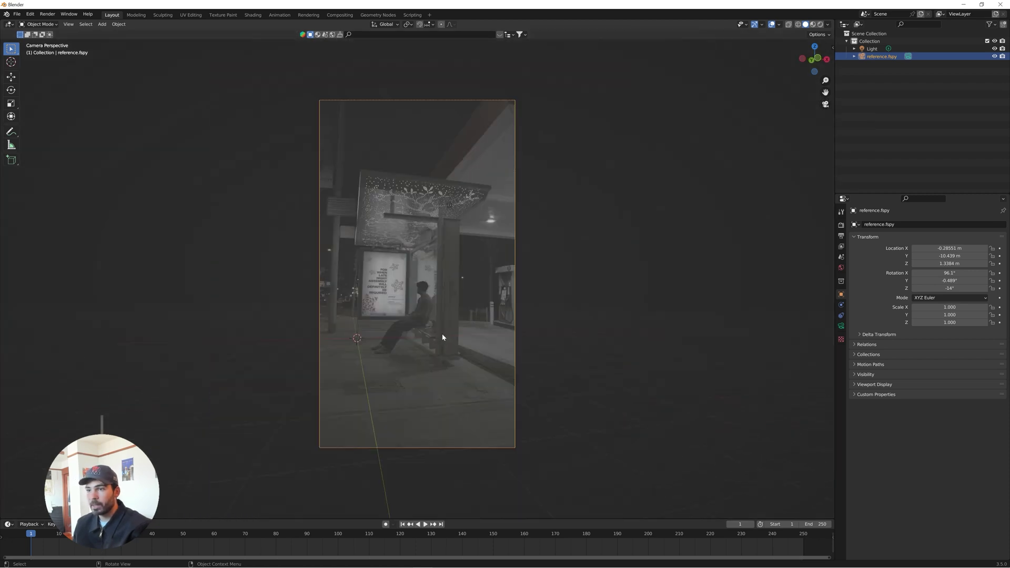
pyautogui.scroll(6, 442, 336)
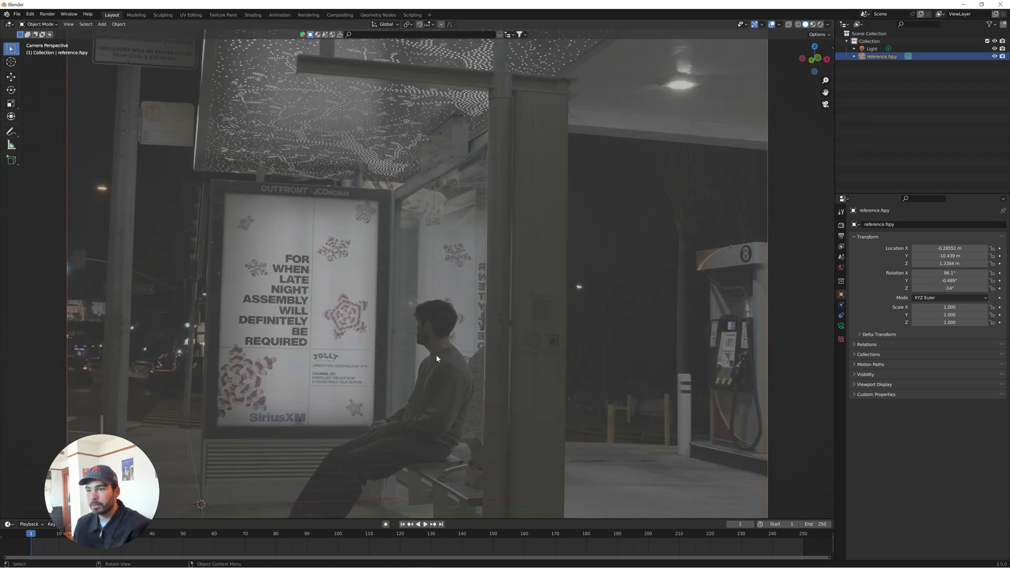
pyautogui.press('capslock')
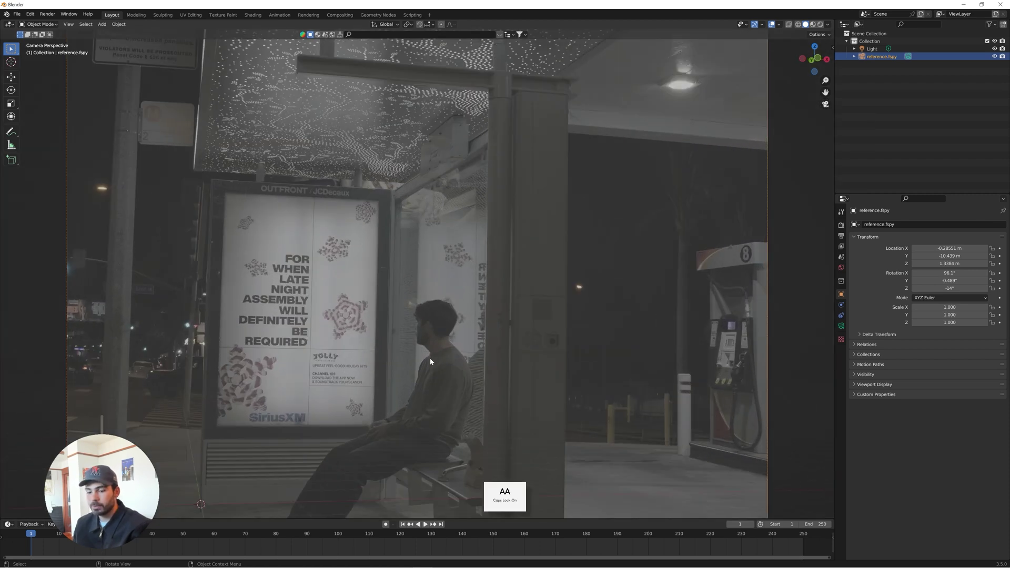
pyautogui.keyDown('shift'); pyautogui.moveTo(430, 357); pyautogui.dragTo(424, 292, button='middle'); pyautogui.keyUp('shift')
pyautogui.scroll(-6, 424, 296)
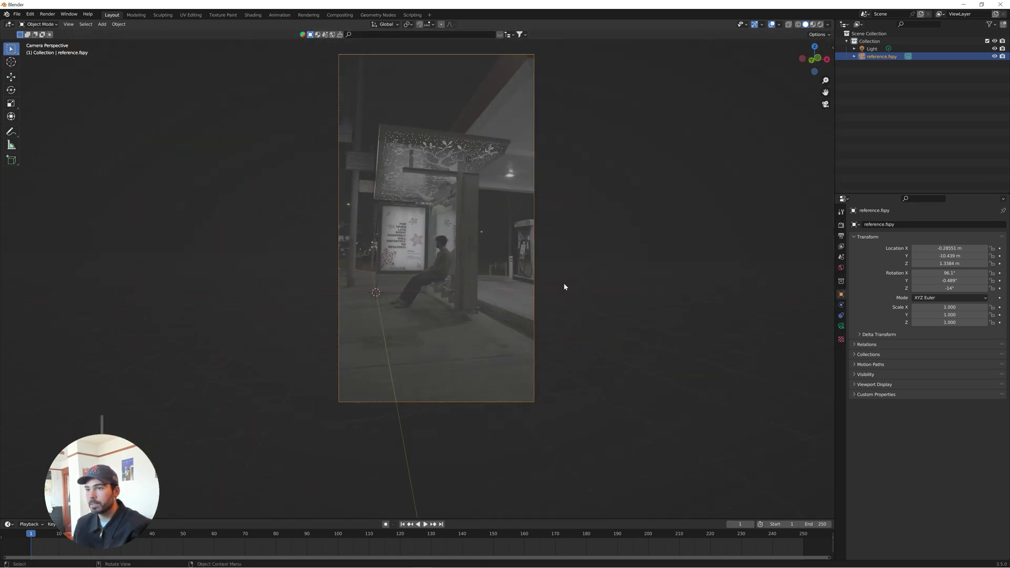
pyautogui.press('KP_0')
pyautogui.scroll(-6, 581, 290)
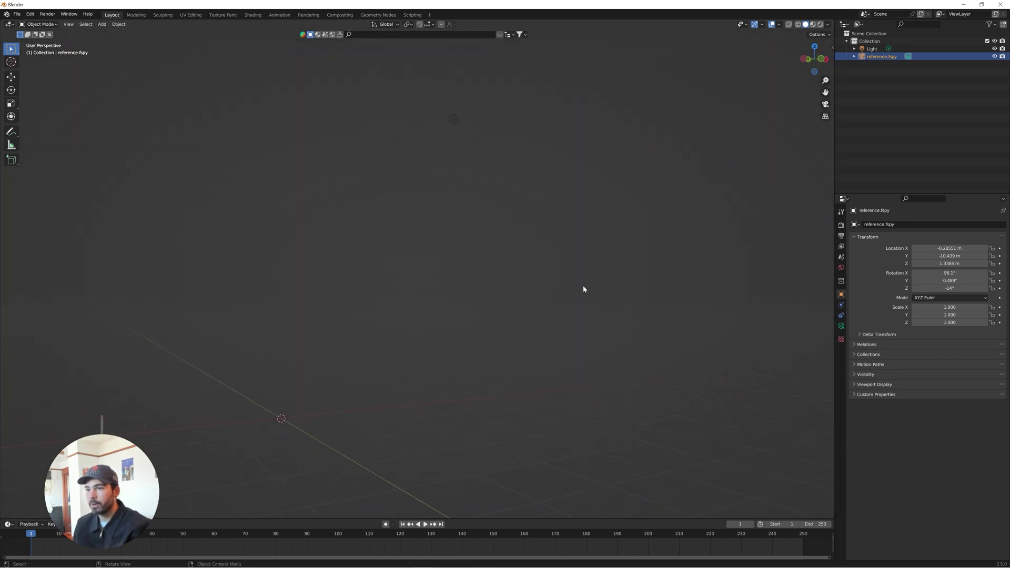
pyautogui.click(825, 105)
pyautogui.scroll(4, 489, 260)
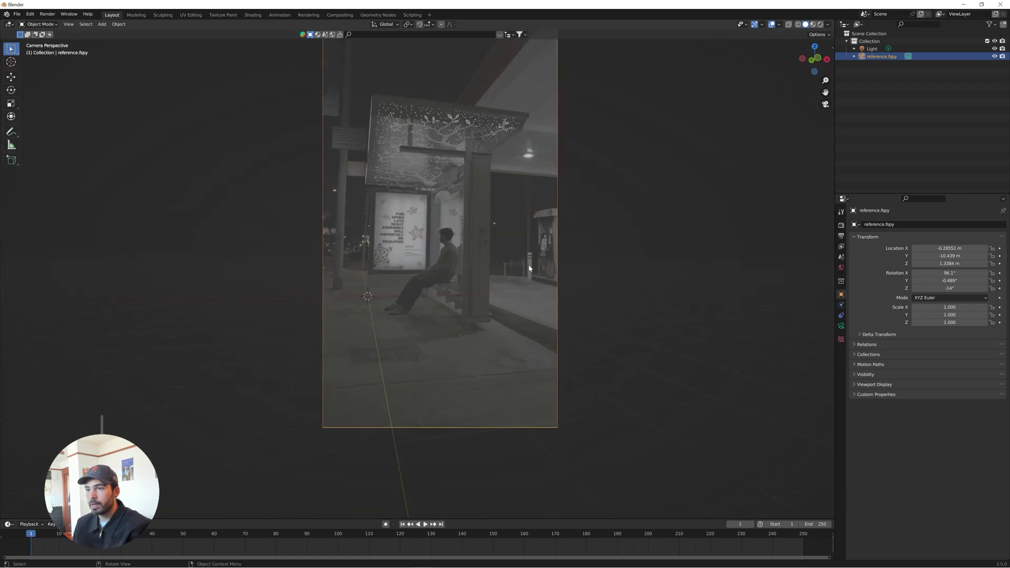
pyautogui.keyDown('shift'); pyautogui.moveTo(493, 267); pyautogui.dragTo(495, 338, button='middle'); pyautogui.keyUp('shift')
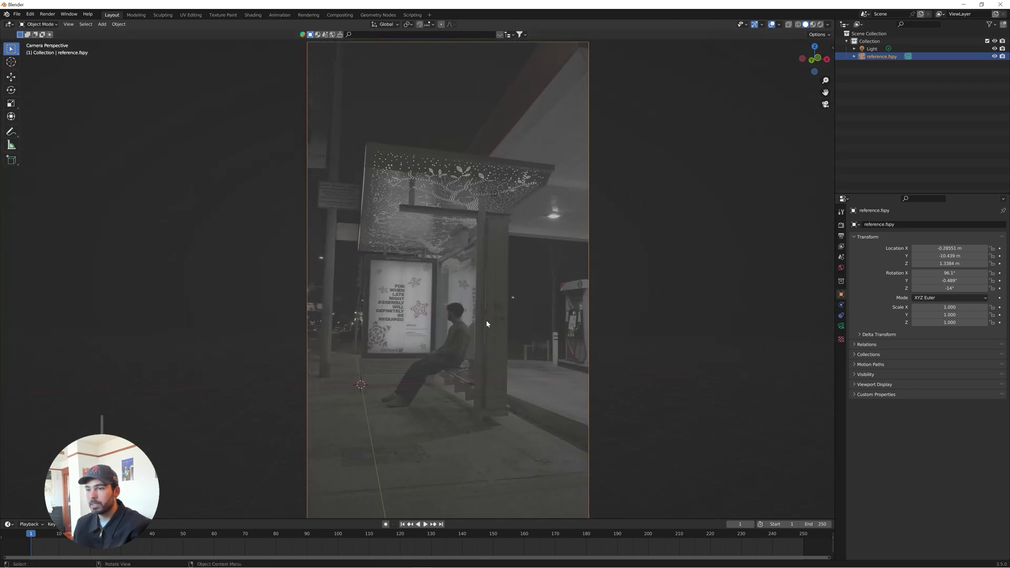
pyautogui.scroll(-1, 431, 293)
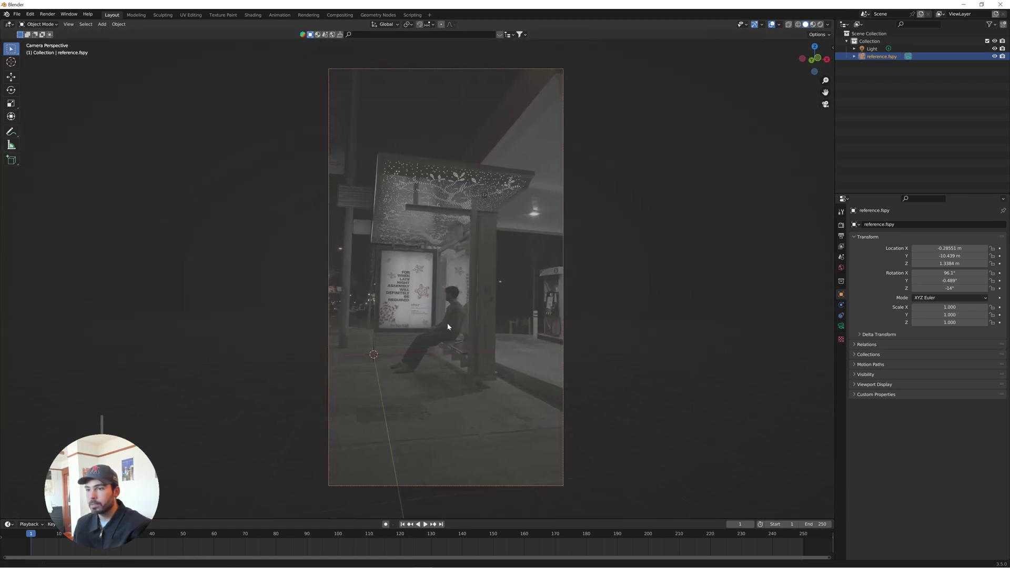
pyautogui.scroll(1, 438, 330)
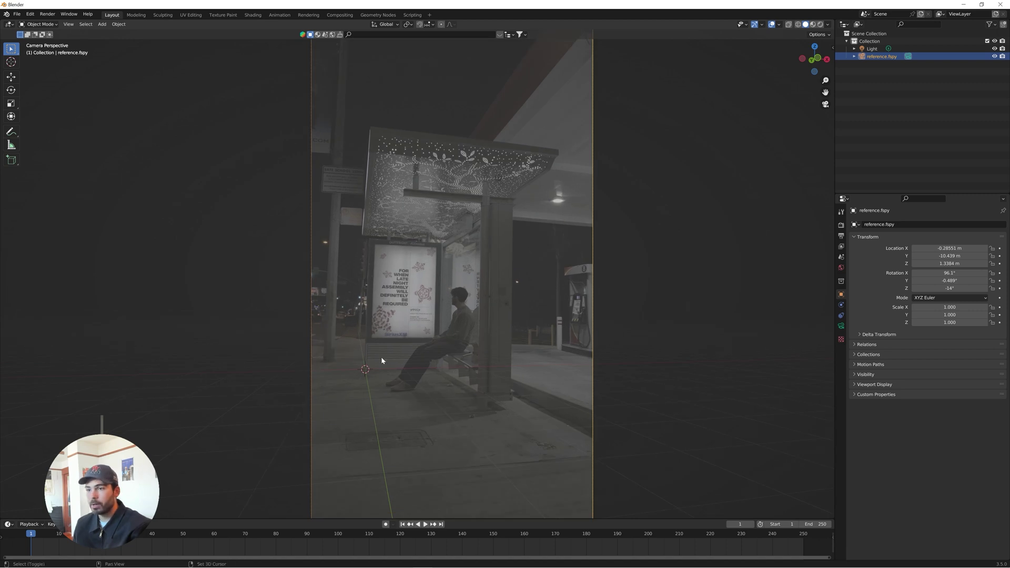
pyautogui.hotkey('shift', 'a')
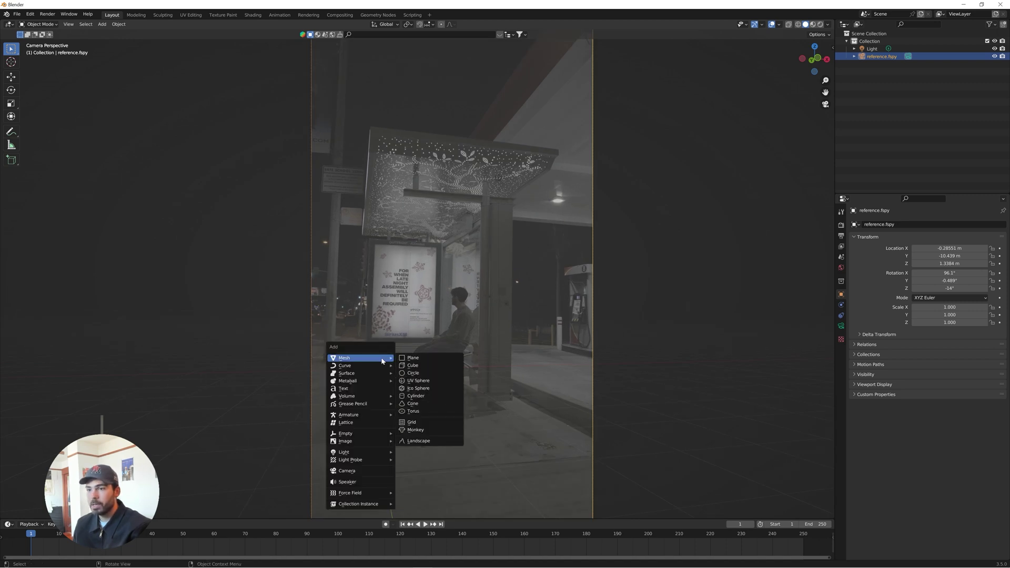
pyautogui.click(413, 364)
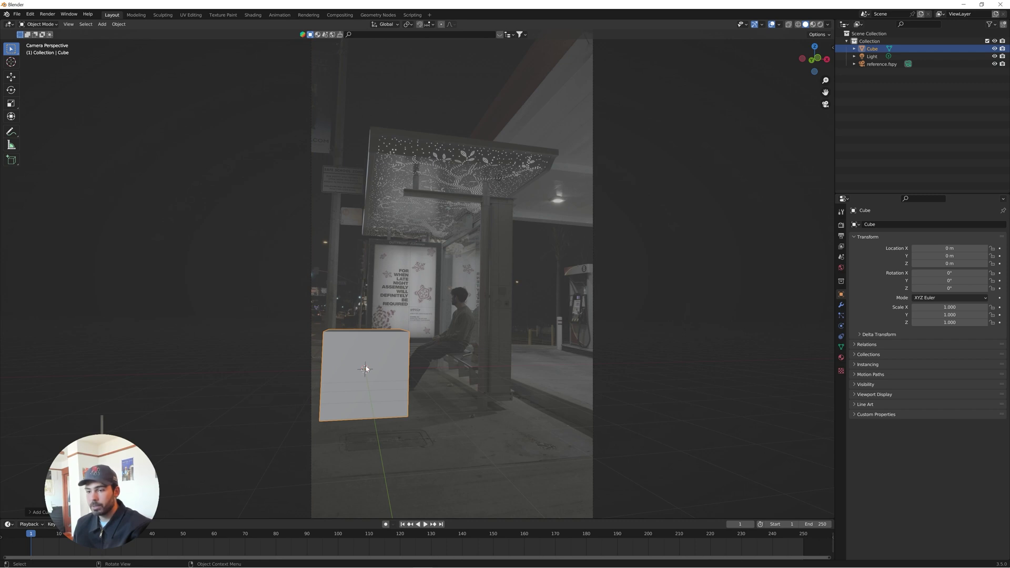
pyautogui.press('s')
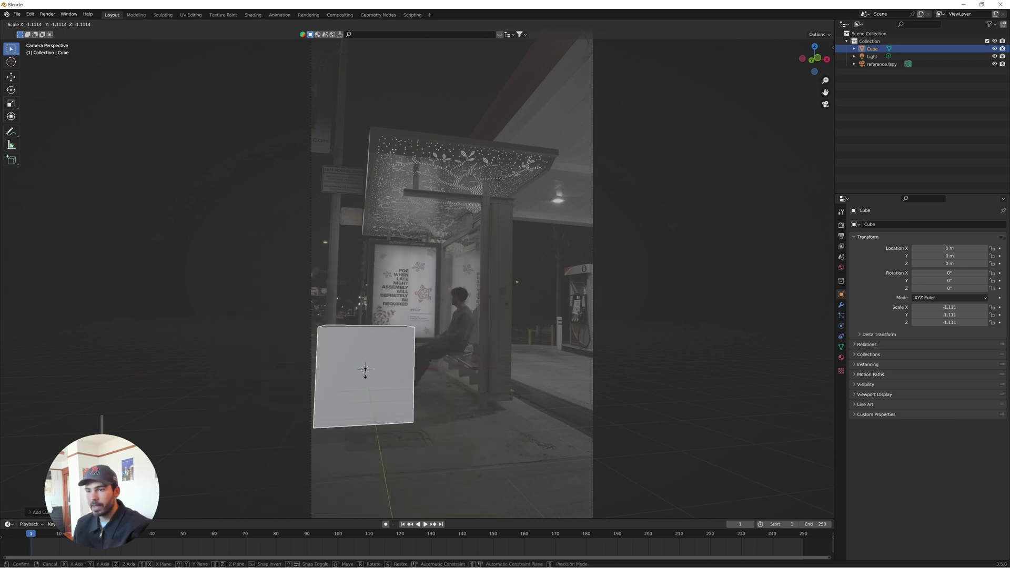
pyautogui.click(365, 369)
pyautogui.press('g')
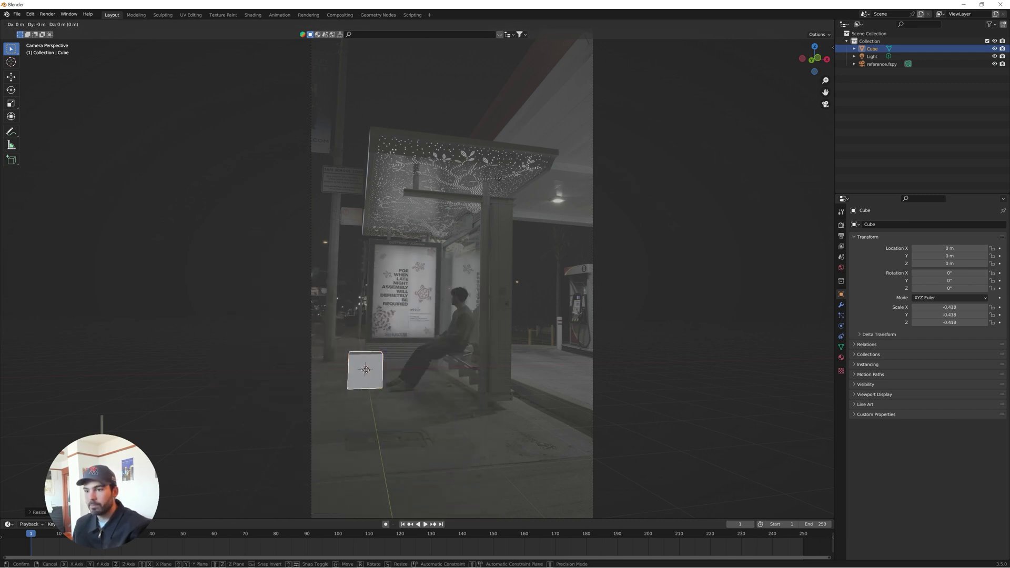
pyautogui.press('Escape')
pyautogui.press('g')
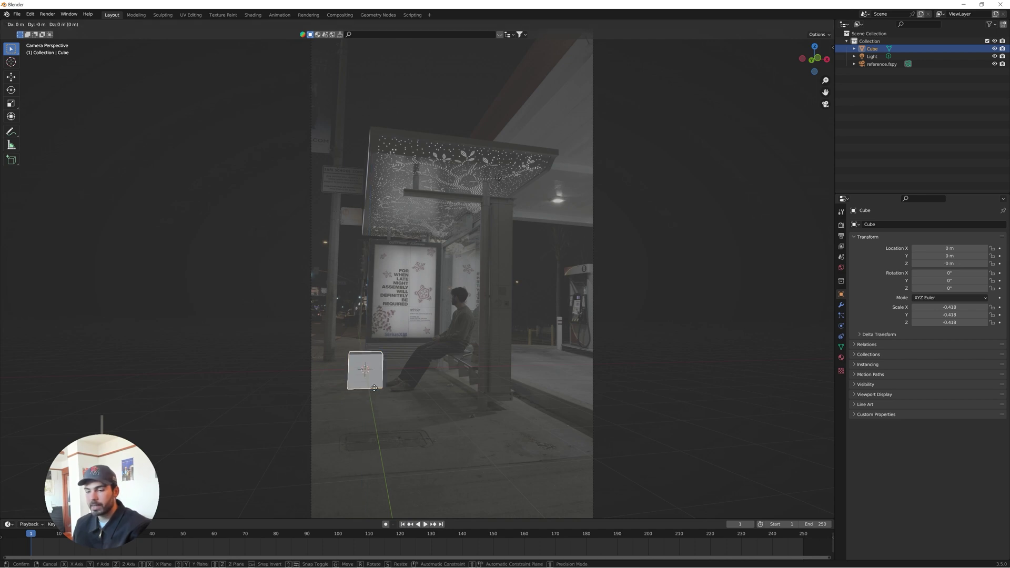
pyautogui.click(380, 408)
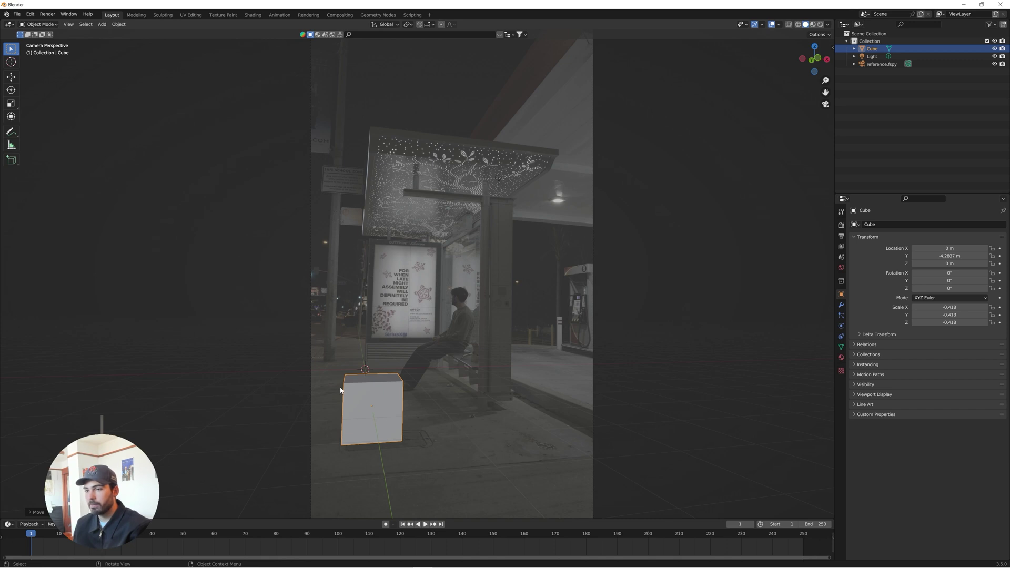
pyautogui.press('g')
pyautogui.press('x')
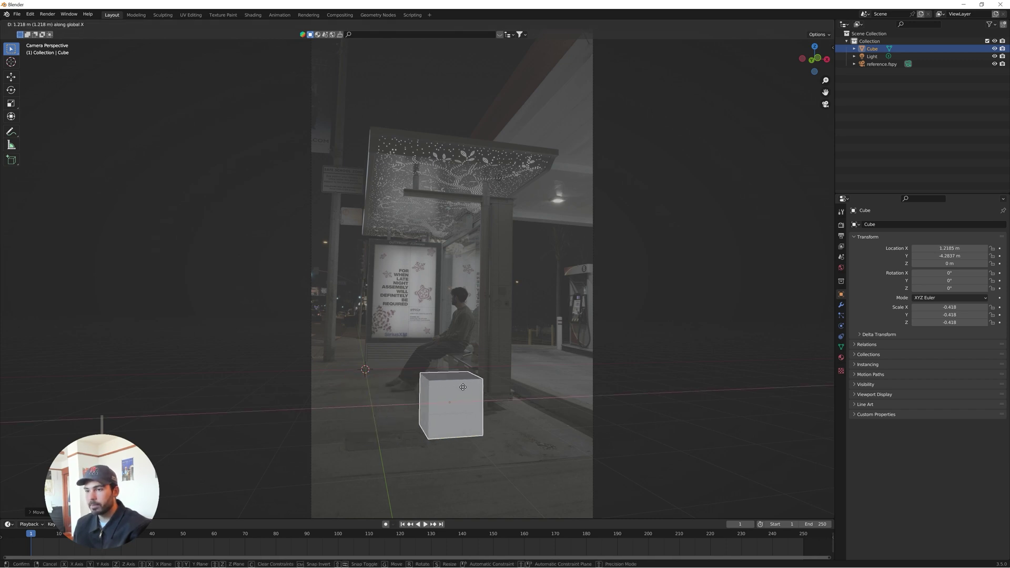
pyautogui.click(463, 387)
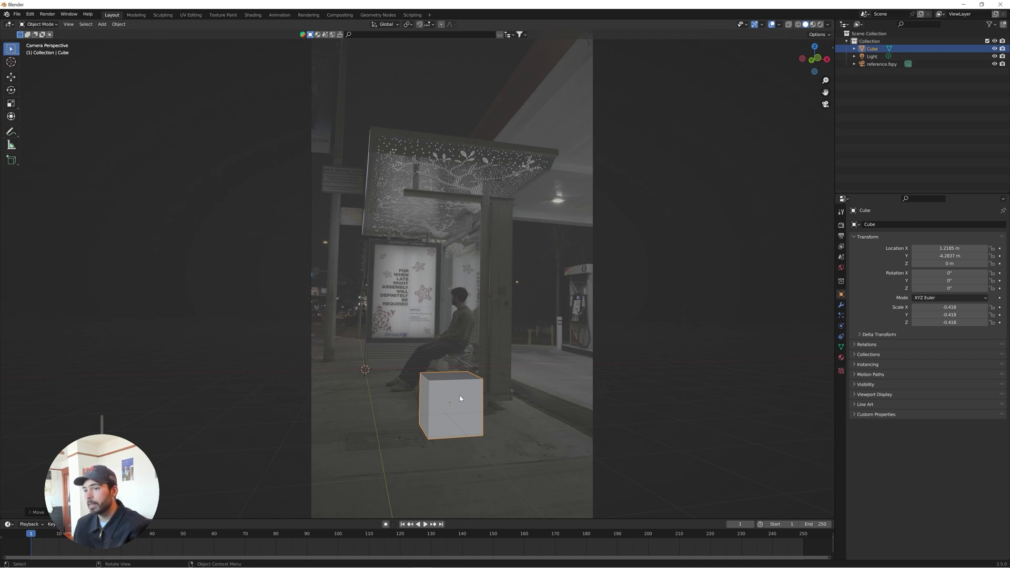
pyautogui.press('x')
# Delete the test cube, look for Images as Planes under Add > Image, then open the Edit menu.
pyautogui.click(458, 396)
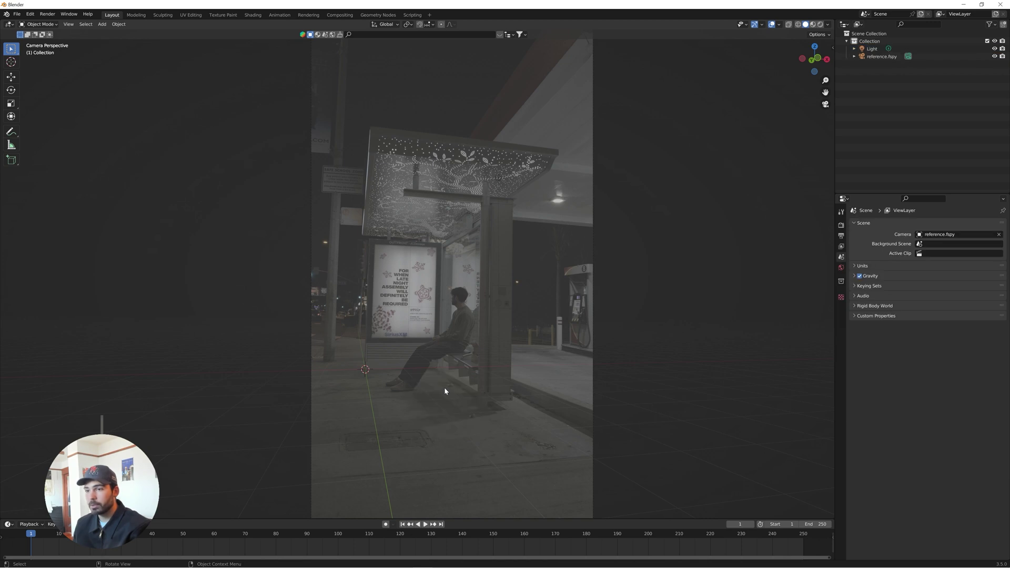
pyautogui.hotkey('shift', 'a')
pyautogui.moveTo(383, 372)
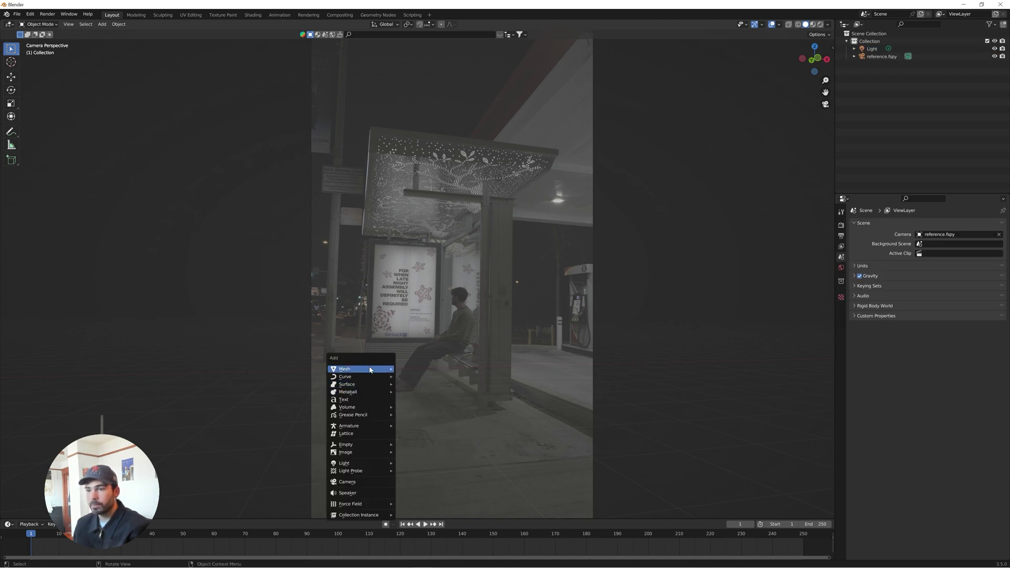
pyautogui.moveTo(361, 456)
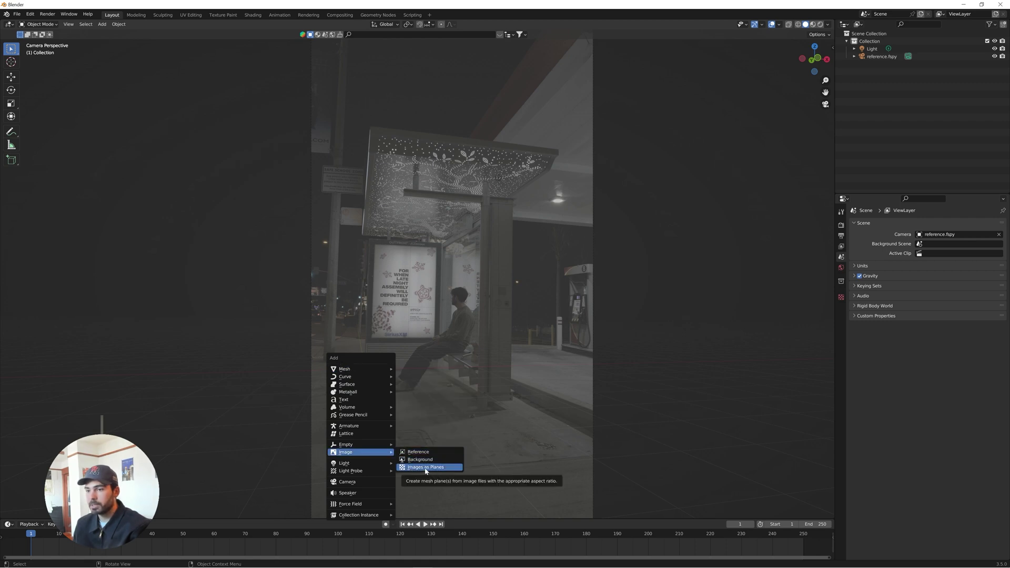
pyautogui.click(30, 14)
# Filter add-ons by 'IMAGE', confirm Import Images as Planes is enabled, and close Preferences.
pyautogui.click(47, 123)
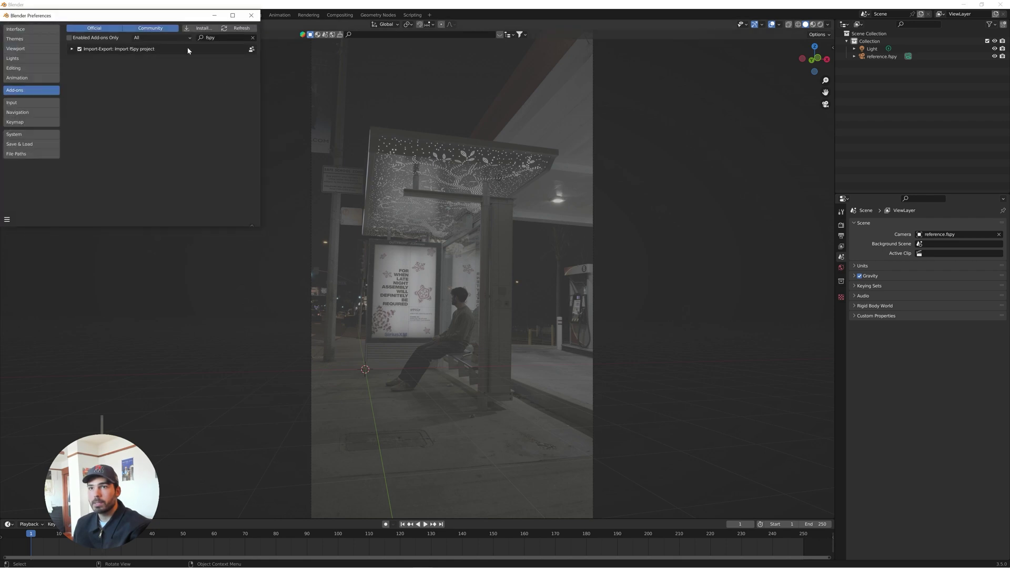
pyautogui.click(253, 38)
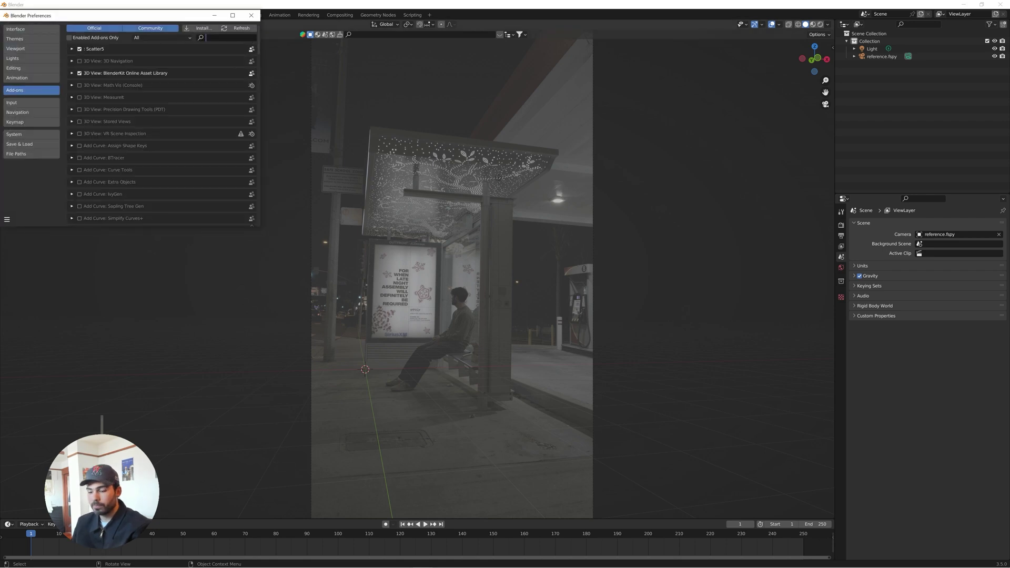
pyautogui.write('IMAGE')
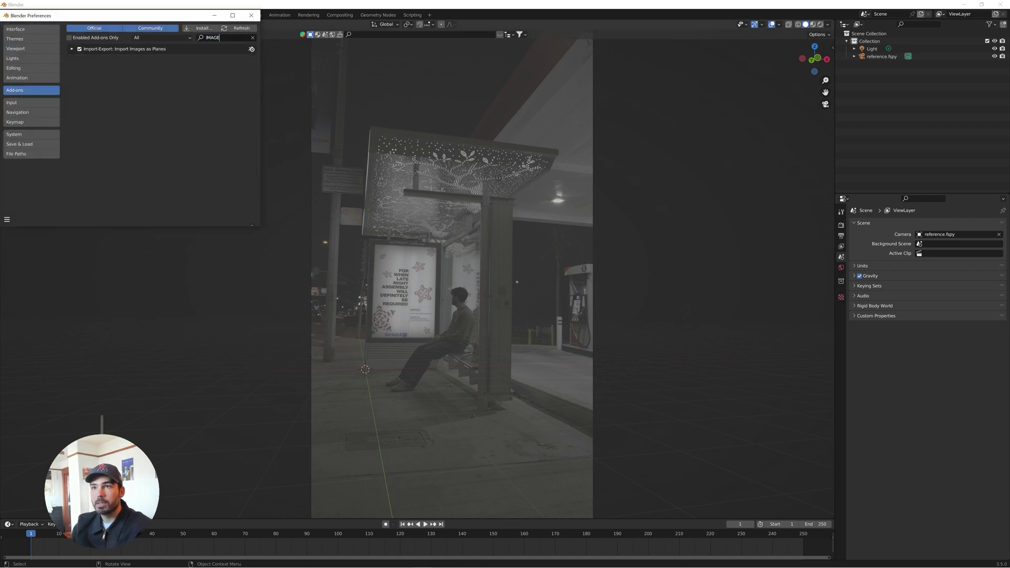
pyautogui.press('capslock')
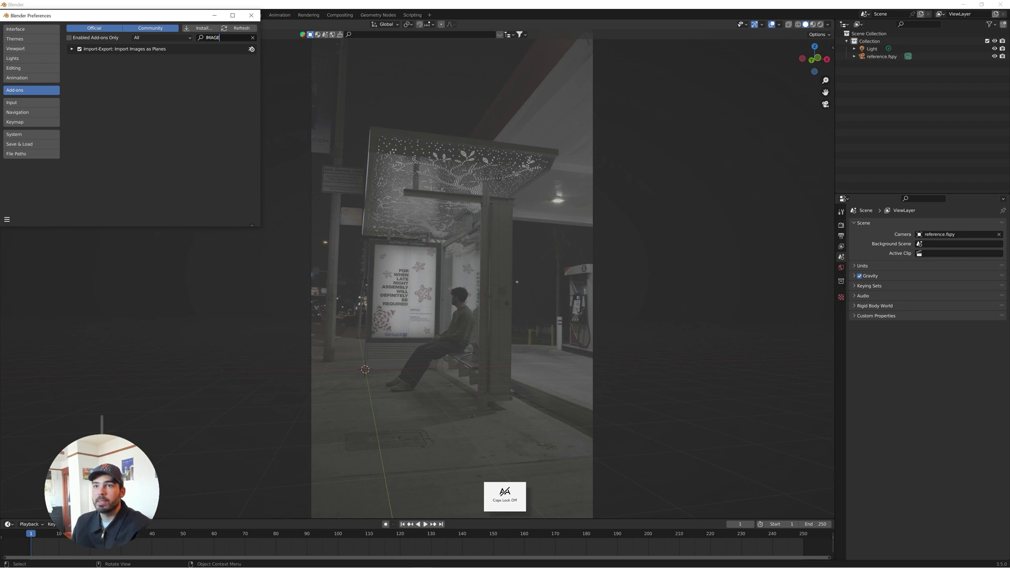
pyautogui.click(71, 50)
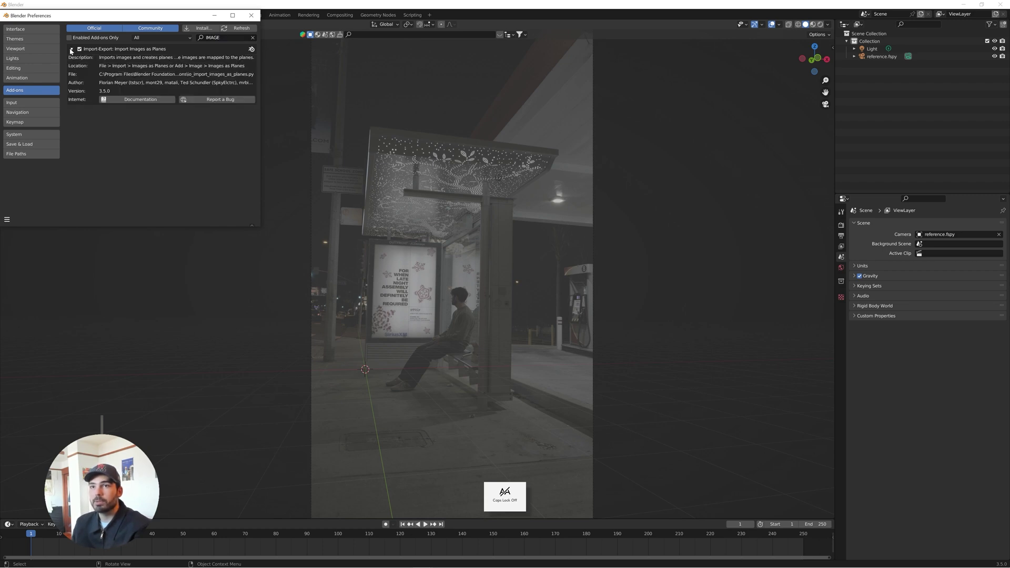
pyautogui.click(251, 16)
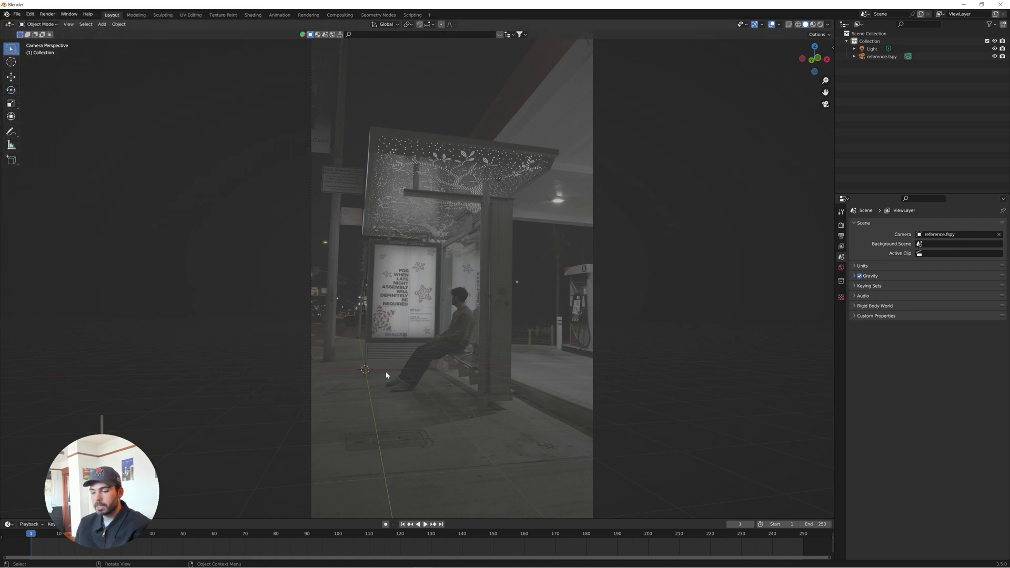
# Import glitches_withaudio.mp4 from the vid exports folder via Add > Image > Images as Planes.
pyautogui.hotkey('shift', 'a')
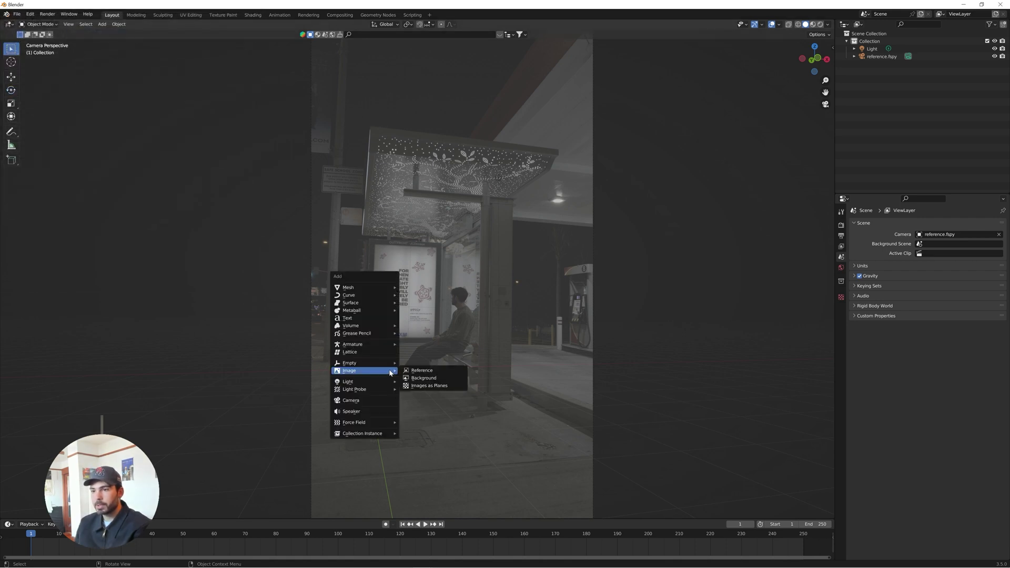
pyautogui.click(430, 386)
pyautogui.click(513, 187)
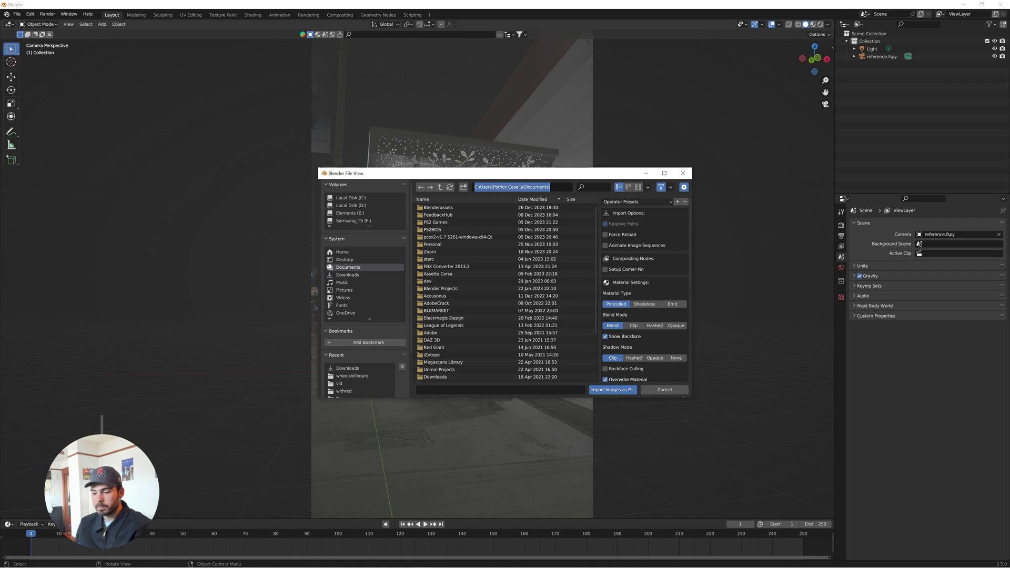
pyautogui.click(339, 384)
pyautogui.click(444, 208)
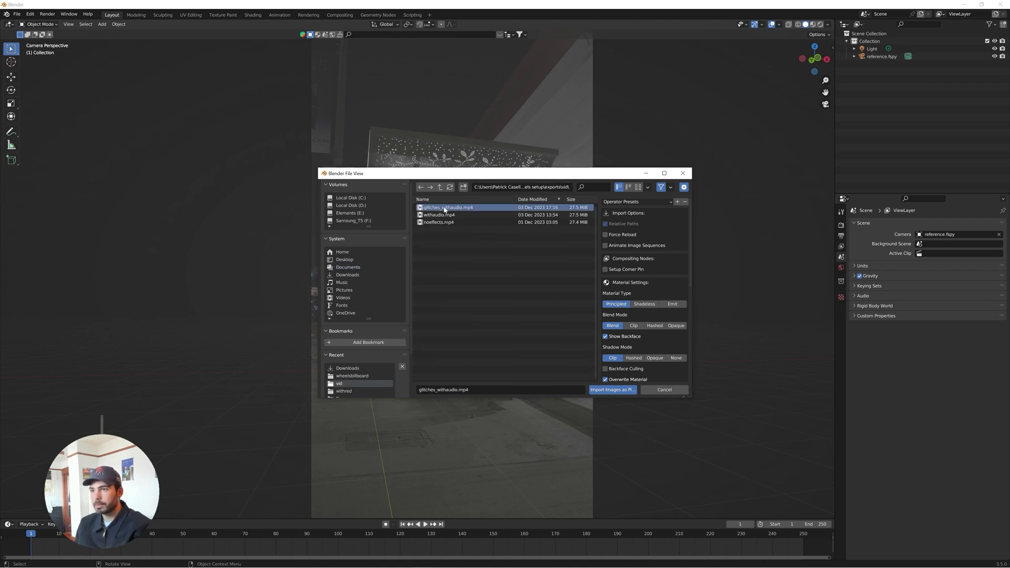
pyautogui.doubleClick(445, 208)
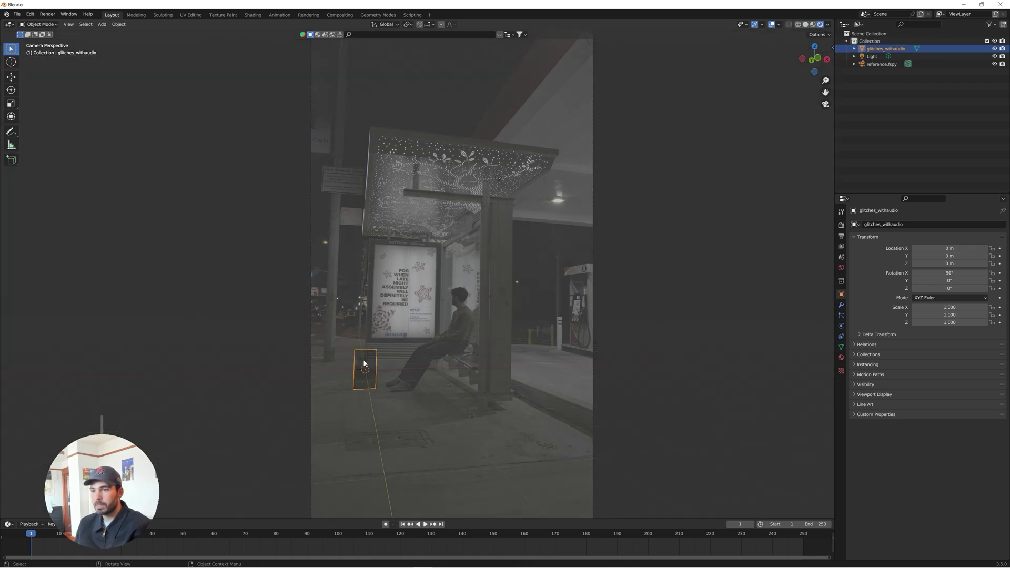
# Move the video plane to Y -3.8809, Z 0.9526 and preview the clip, stopping at frame 125.
pyautogui.moveTo(370, 346); pyautogui.dragTo(399, 337)
pyautogui.moveTo(399, 336); pyautogui.dragTo(398, 406, button='middle')
pyautogui.press('space')
pyautogui.scroll(2, 401, 415)
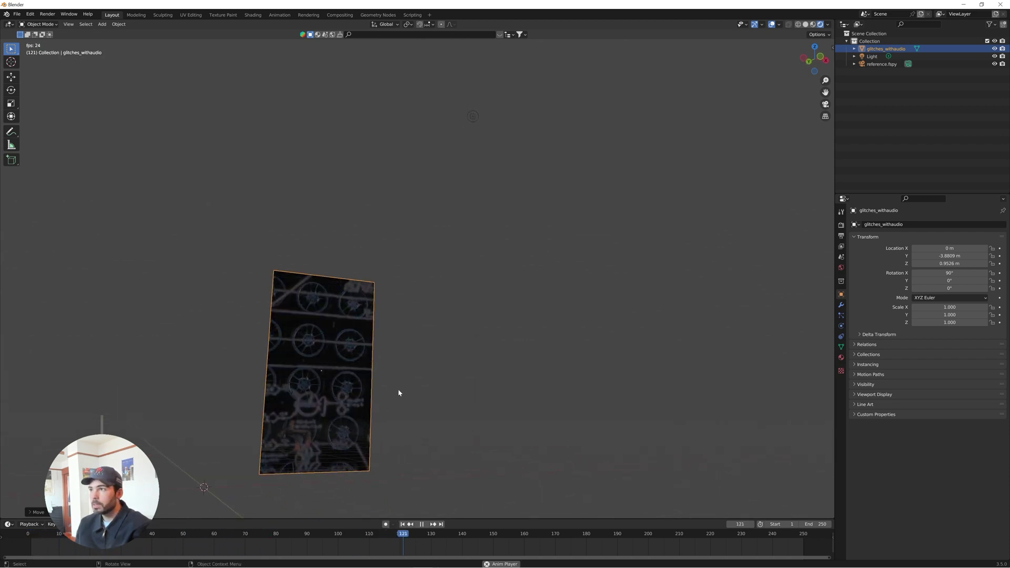
pyautogui.press('space')
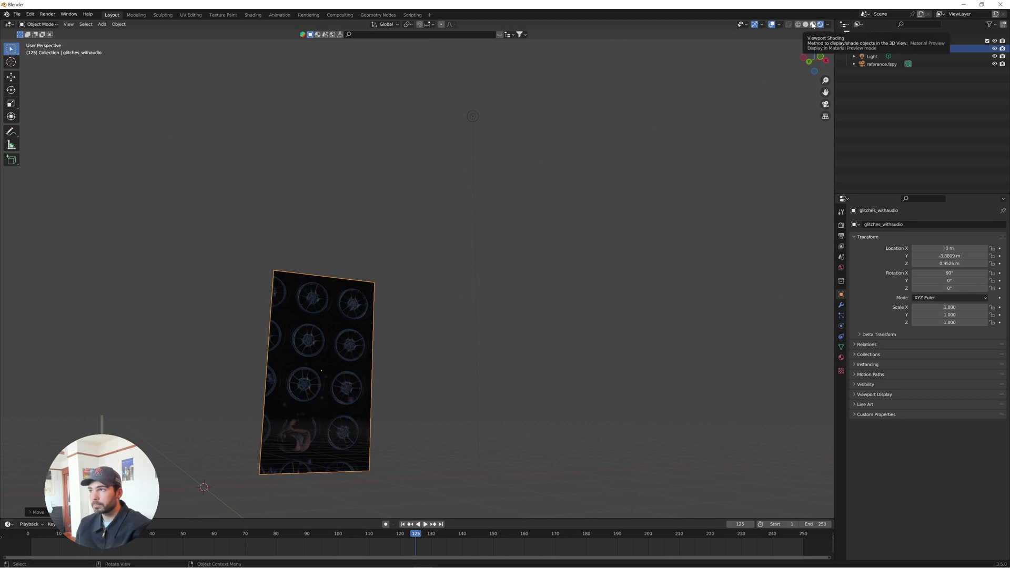
# Return to the camera view of the bus stop and pan toward the poster.
pyautogui.click(825, 104)
pyautogui.scroll(5, 454, 213)
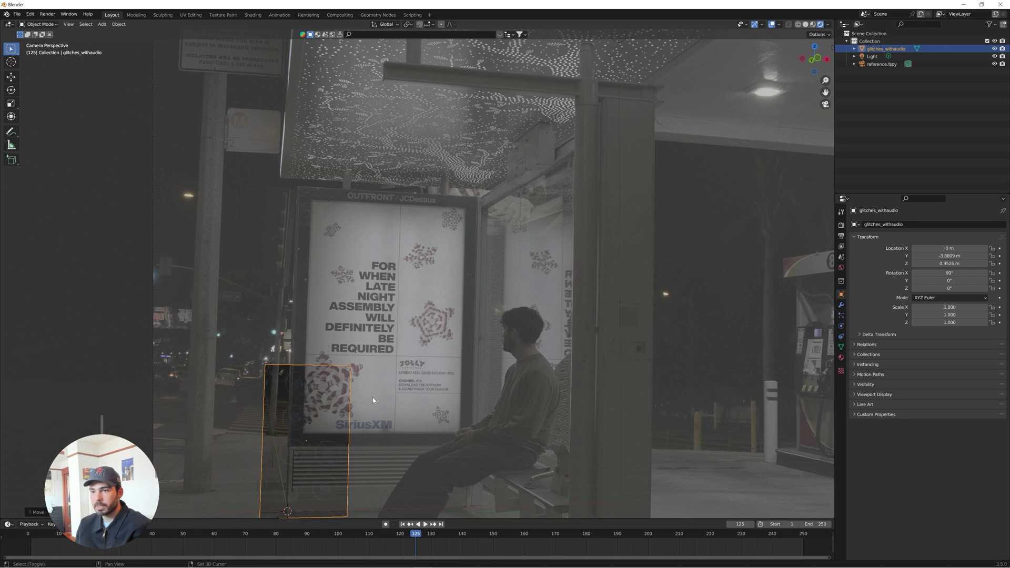
pyautogui.keyDown('shift'); pyautogui.moveTo(372, 396); pyautogui.dragTo(358, 159, button='middle'); pyautogui.keyUp('shift')
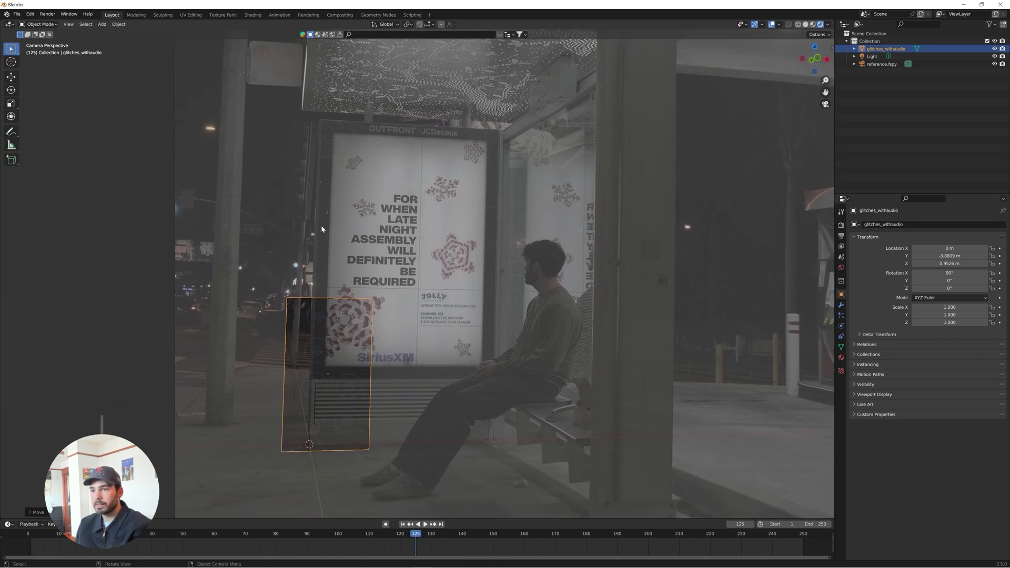
# Rewind to frame 1, move the plane over the poster along Y and Z, and scale it to about 1.683.
pyautogui.hotkey('shift', 'Left')
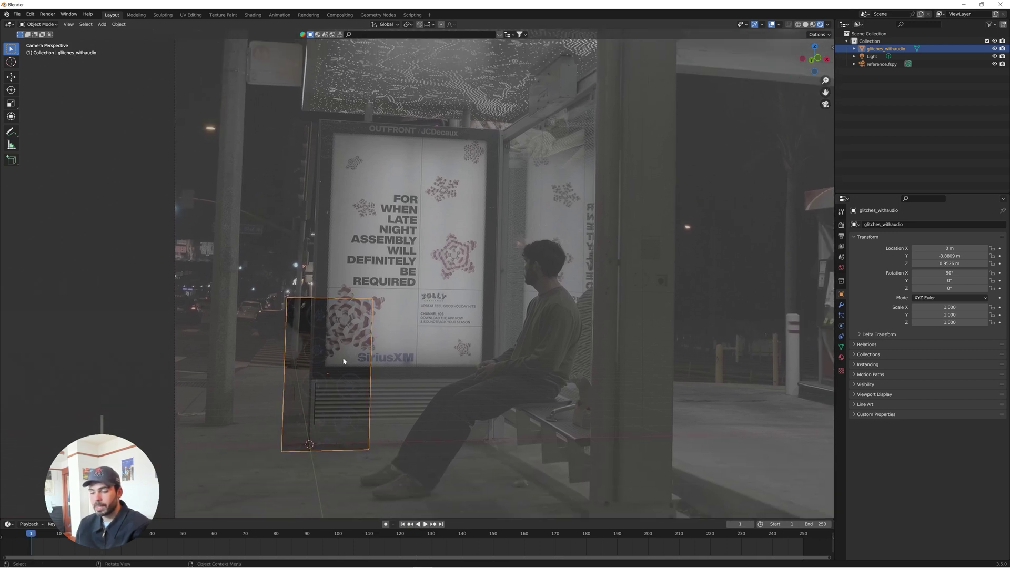
pyautogui.press('g')
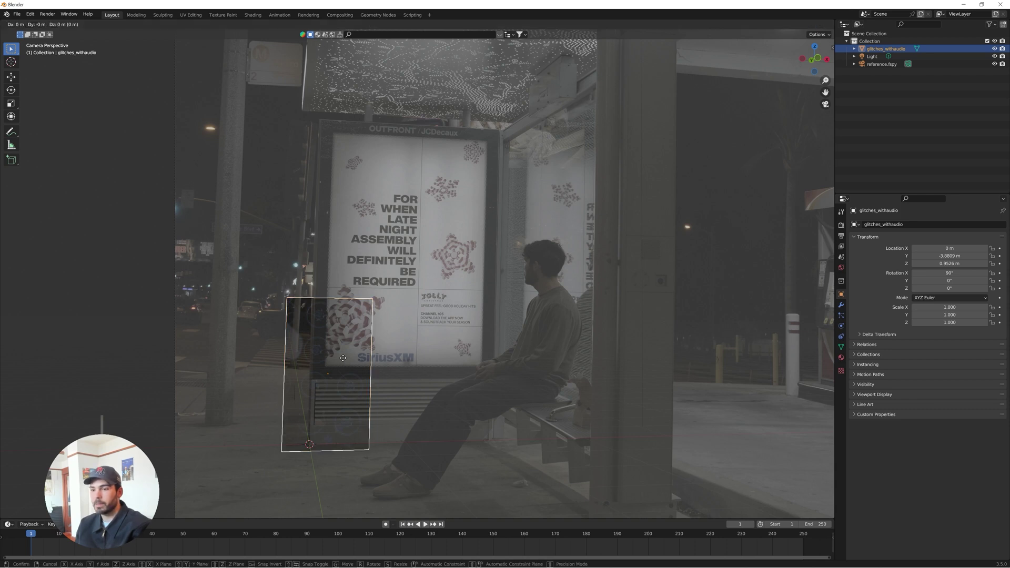
pyautogui.press('y')
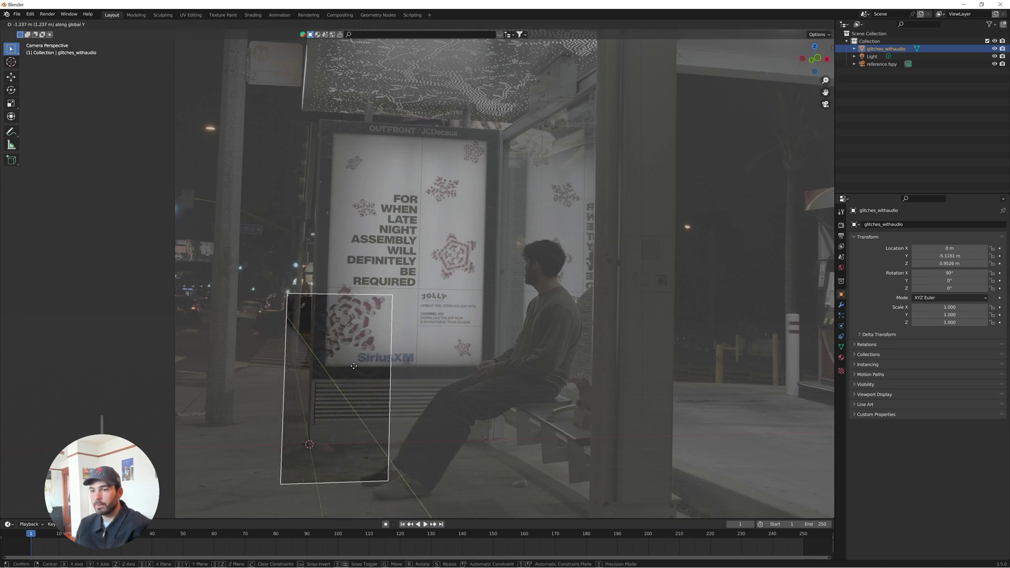
pyautogui.click(322, 364)
pyautogui.press('g')
pyautogui.press('x')
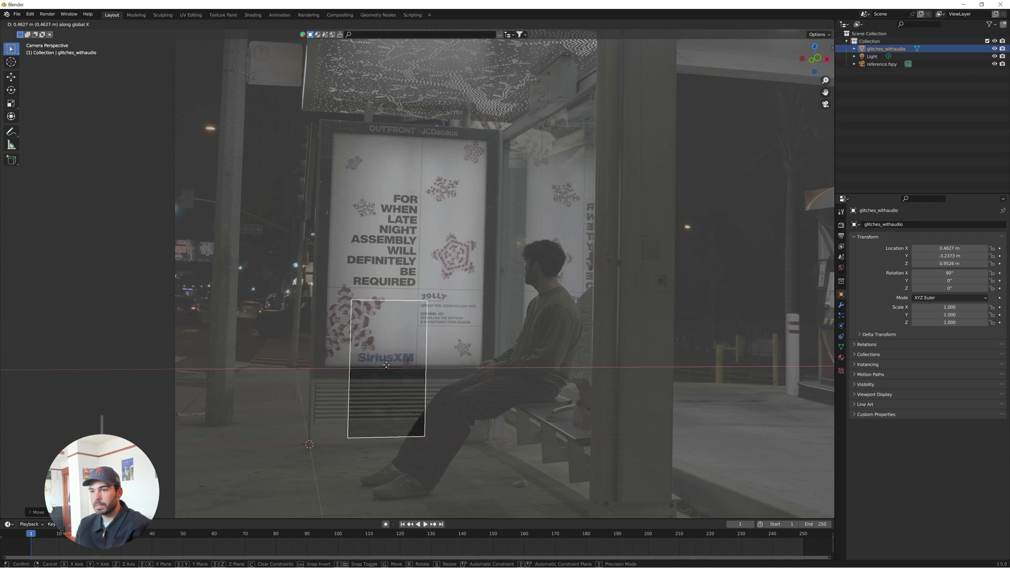
pyautogui.press('z')
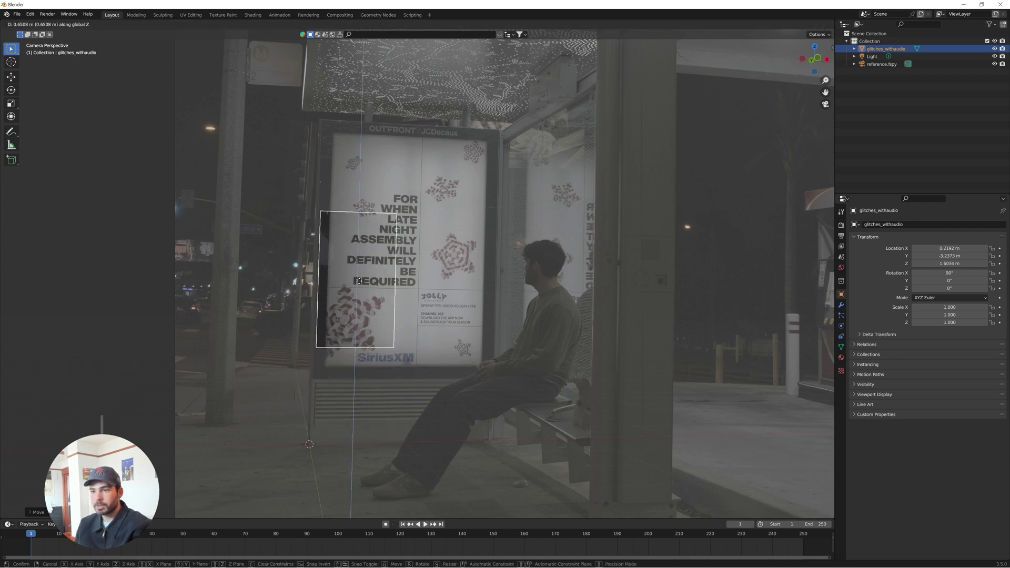
pyautogui.click(362, 298)
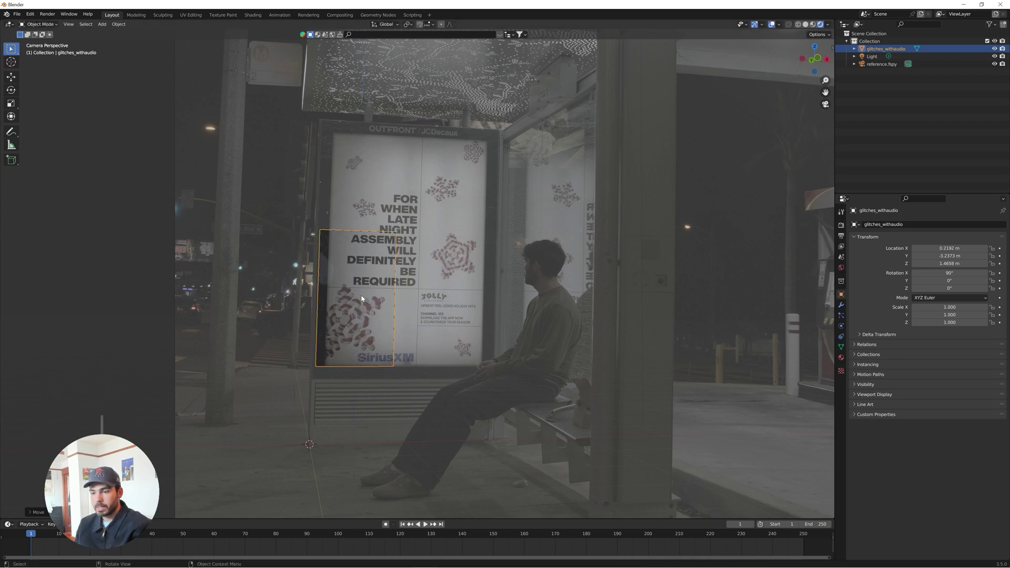
pyautogui.press('s')
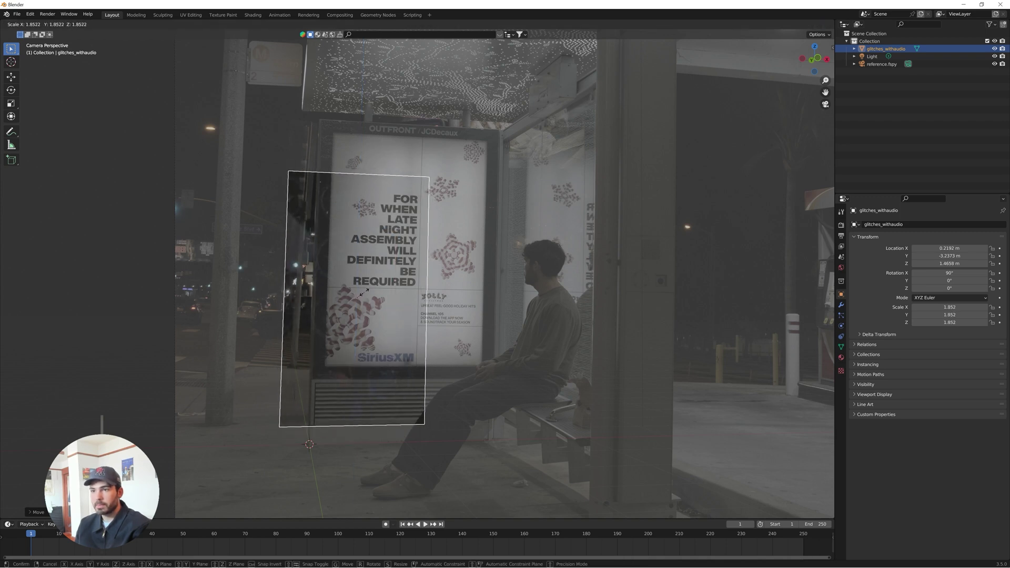
pyautogui.click(363, 292)
pyautogui.press('g')
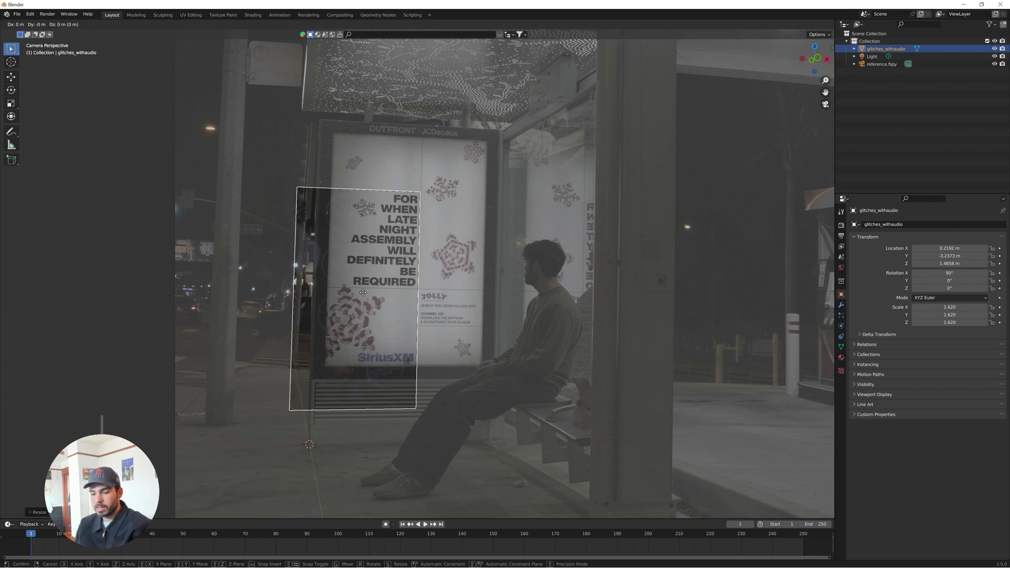
pyautogui.press('x')
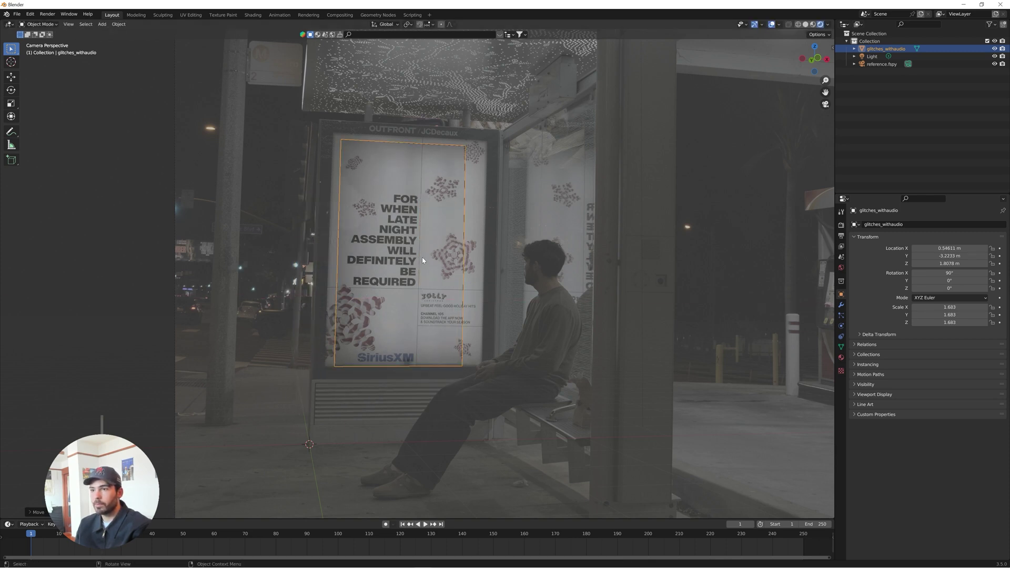
# In Edit Mode, shift the plane's top-left corner along X and Z to the poster's edge.
pyautogui.press('Tab')
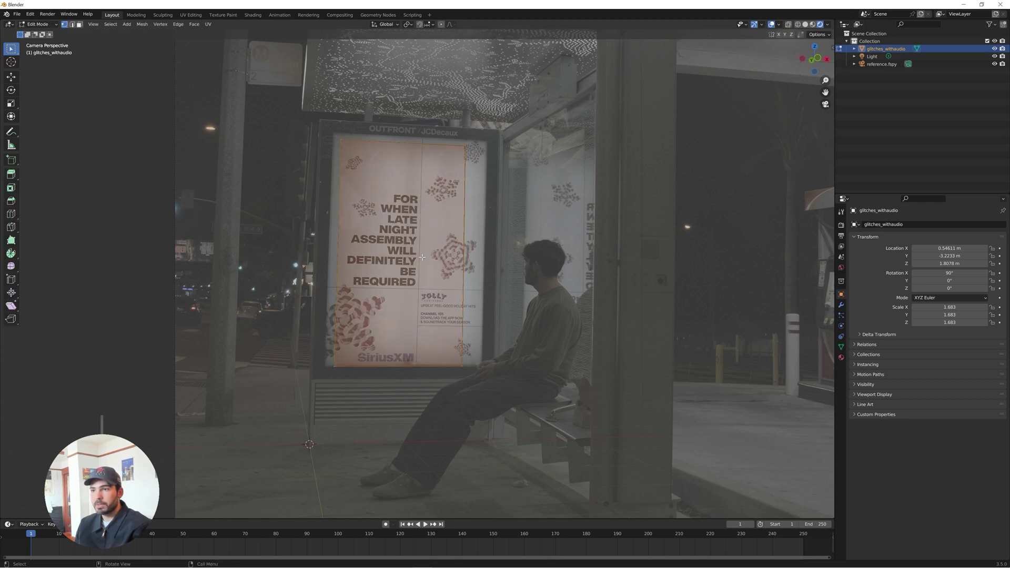
pyautogui.scroll(3, 405, 178)
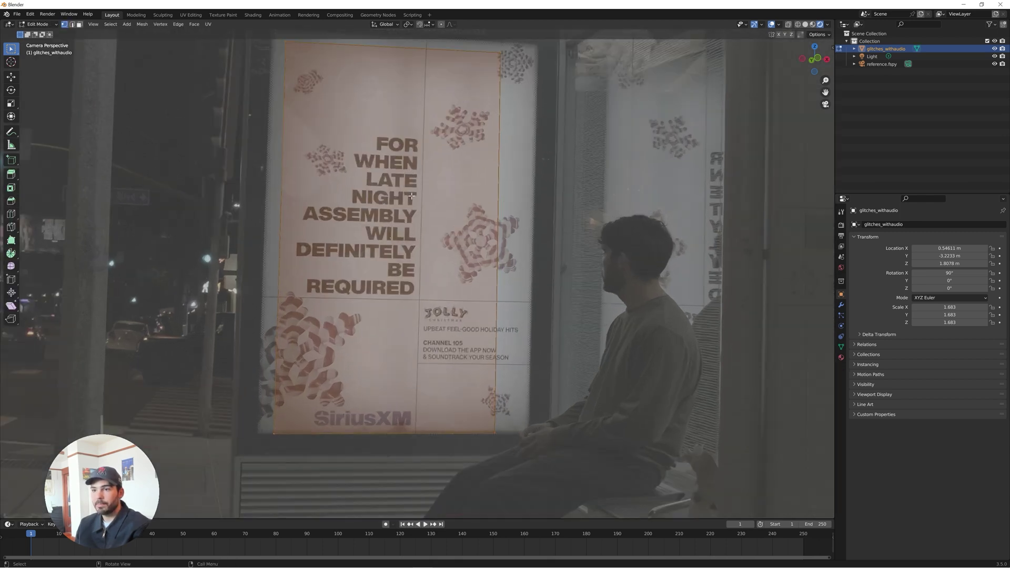
pyautogui.keyDown('shift'); pyautogui.moveTo(405, 178); pyautogui.dragTo(432, 258, button='middle'); pyautogui.keyUp('shift')
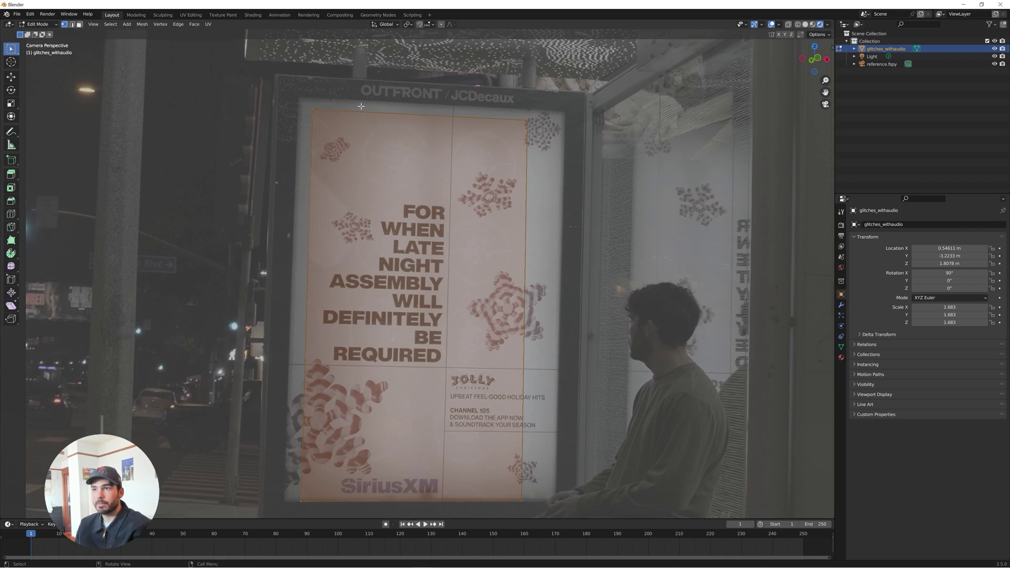
pyautogui.click(363, 108)
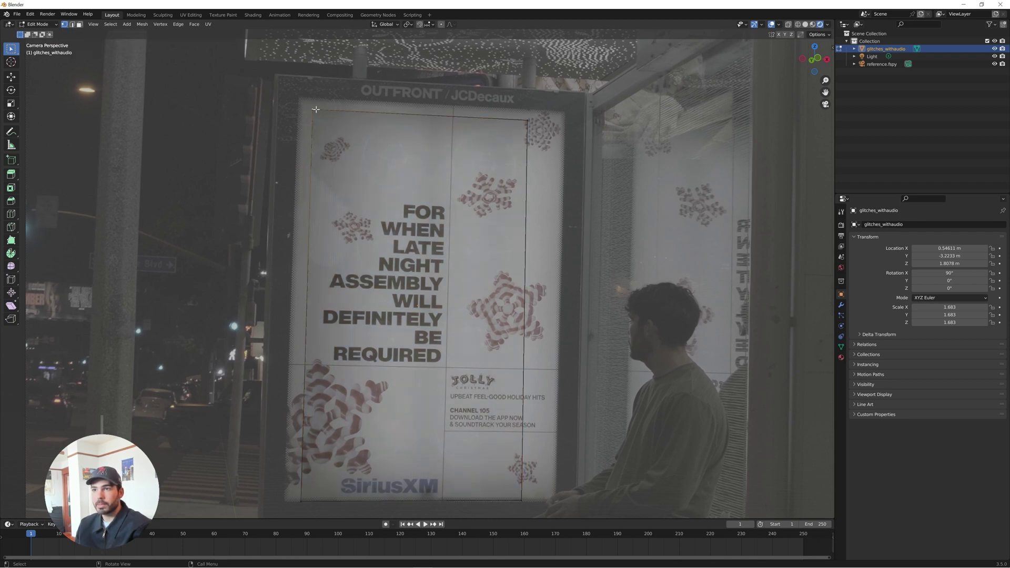
pyautogui.moveTo(316, 109); pyautogui.dragTo(303, 98)
pyautogui.hotkey('ctrl', 'z')
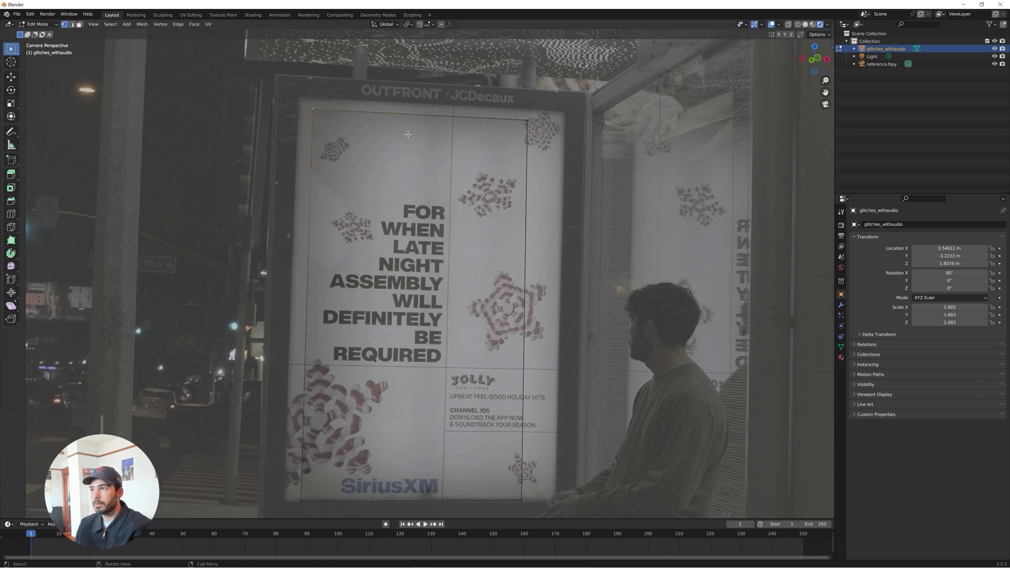
pyautogui.press('g')
pyautogui.press('x')
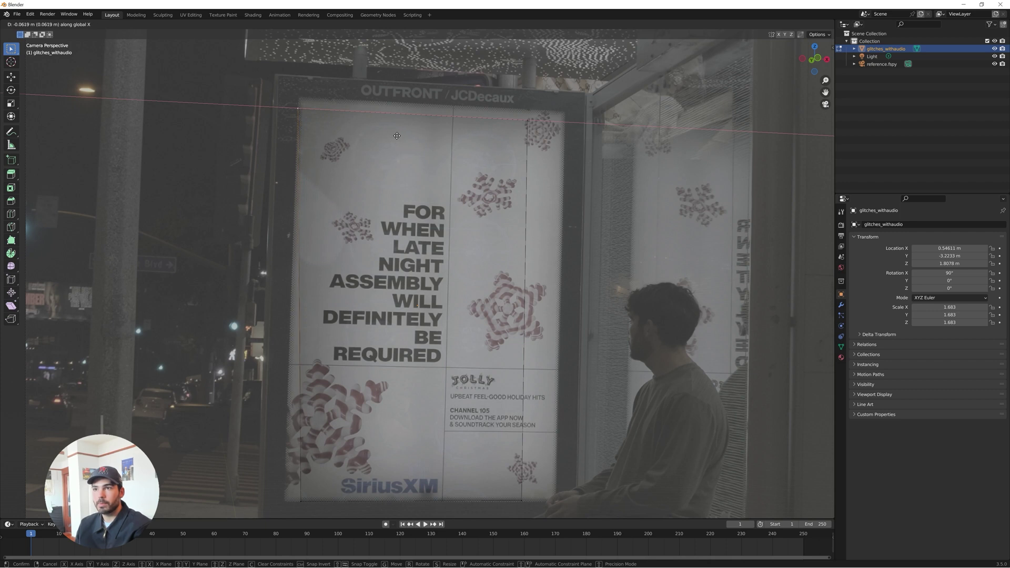
pyautogui.click(397, 135)
pyautogui.press('g')
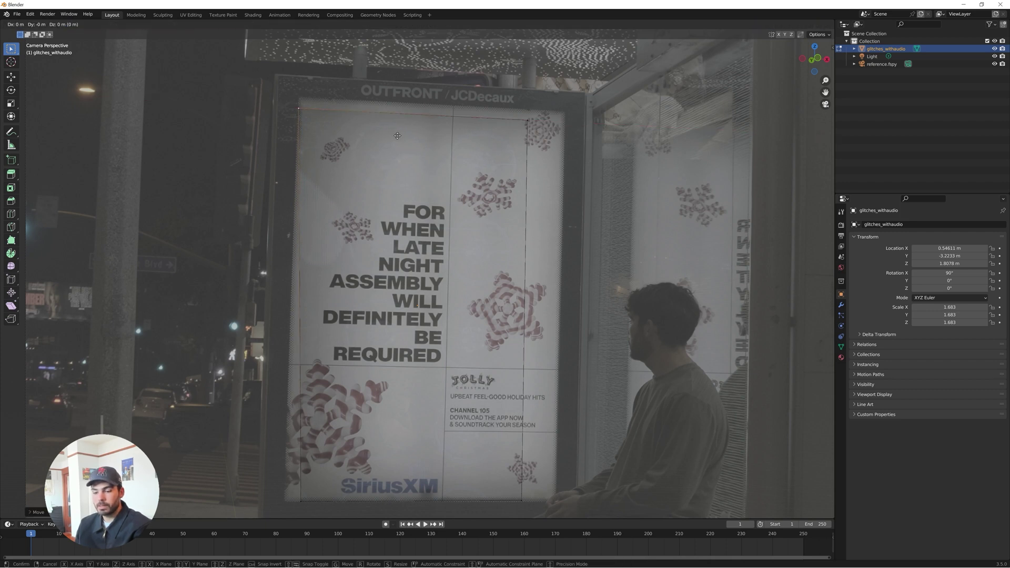
pyautogui.press('z')
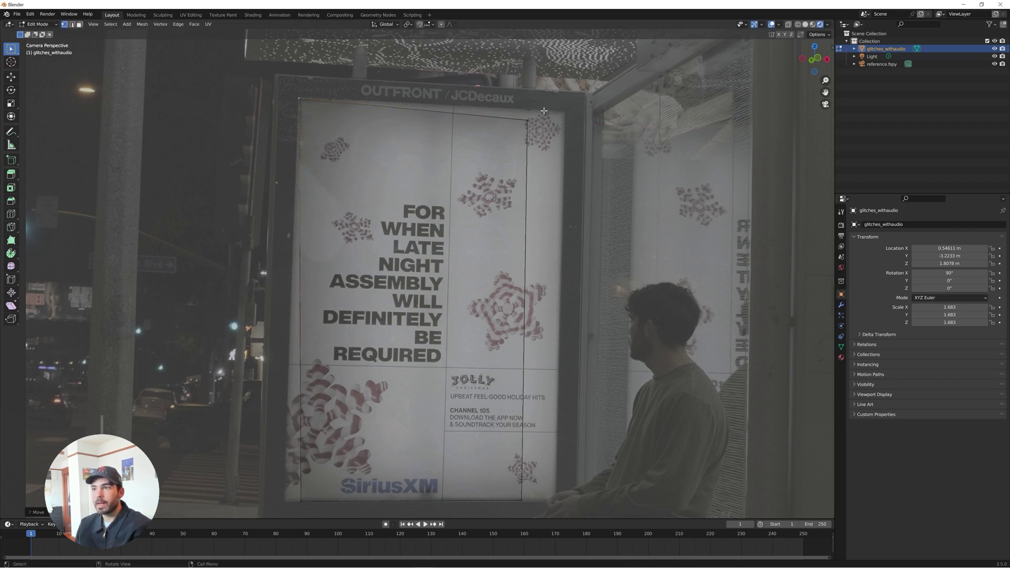
# Shift the top-right corner along X to the poster's edge and check the lower edge.
pyautogui.press('g')
pyautogui.click(533, 121)
pyautogui.press('g')
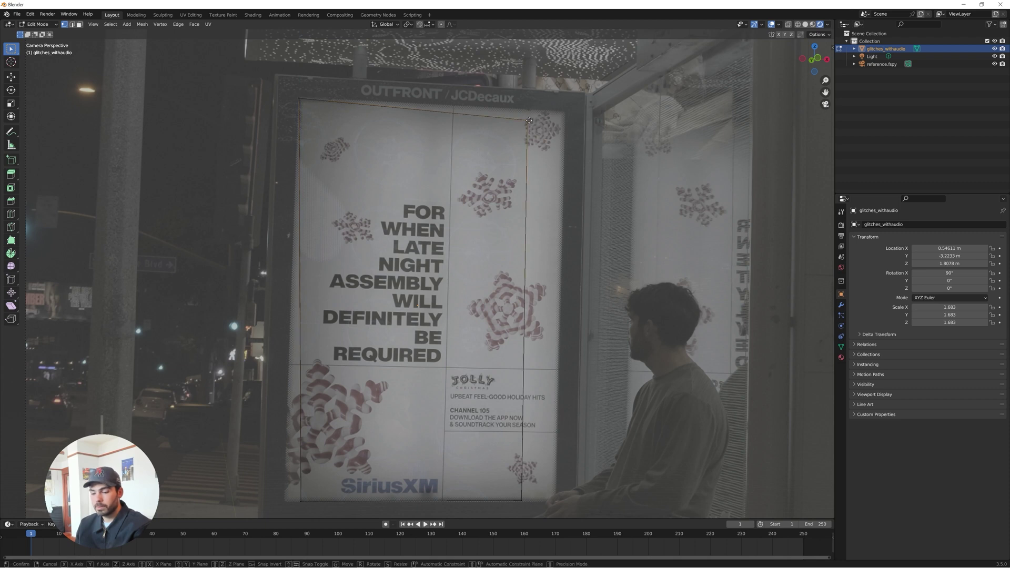
pyautogui.press('x')
pyautogui.click(572, 118)
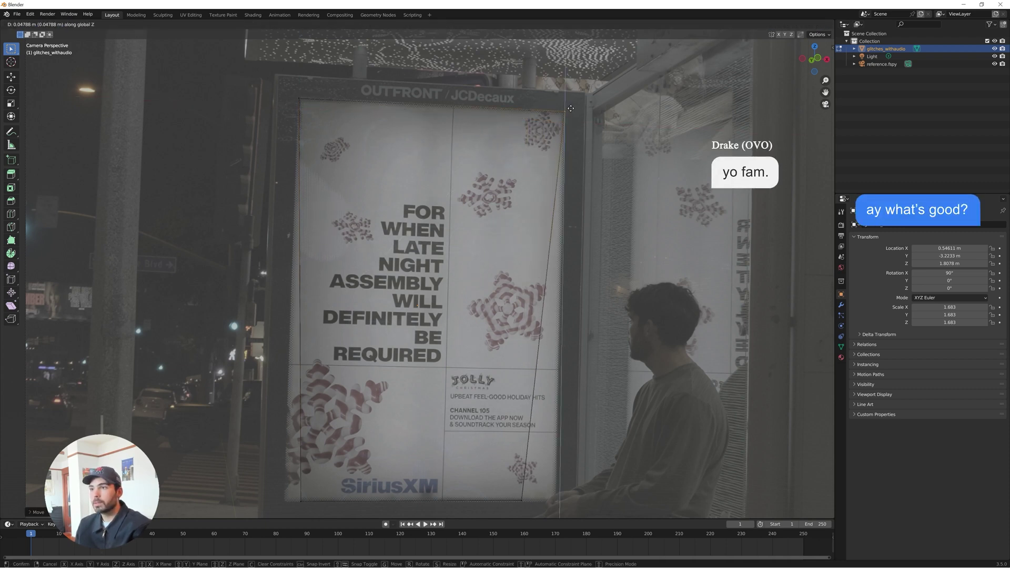
pyautogui.keyDown('shift'); pyautogui.moveTo(478, 494); pyautogui.dragTo(454, 345, button='middle'); pyautogui.keyUp('shift')
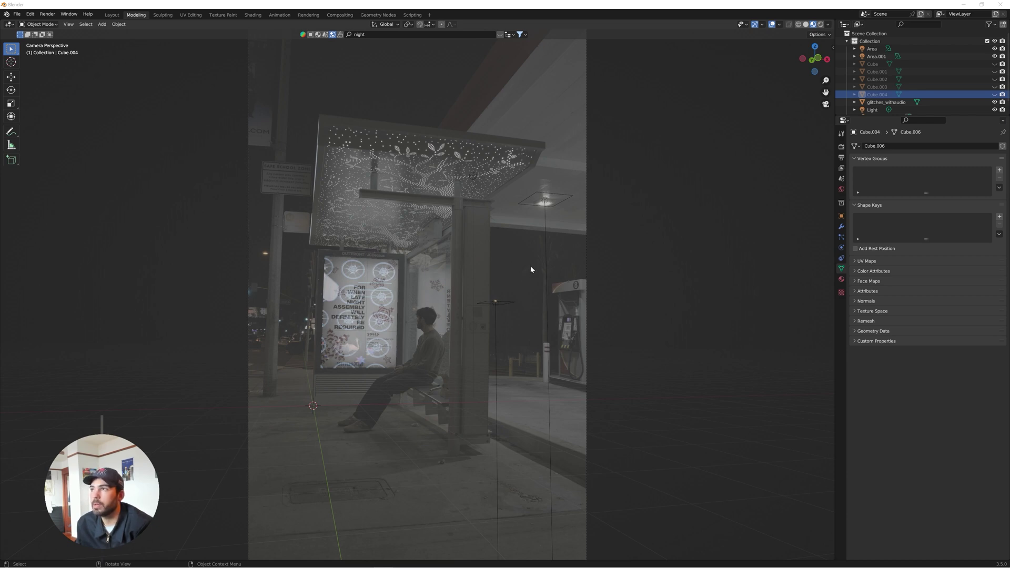
# Unhide Cube.004, Cube.003, Cube.002, Cube.001 and Cube in the Outliner.
pyautogui.scroll(-1, 526, 277)
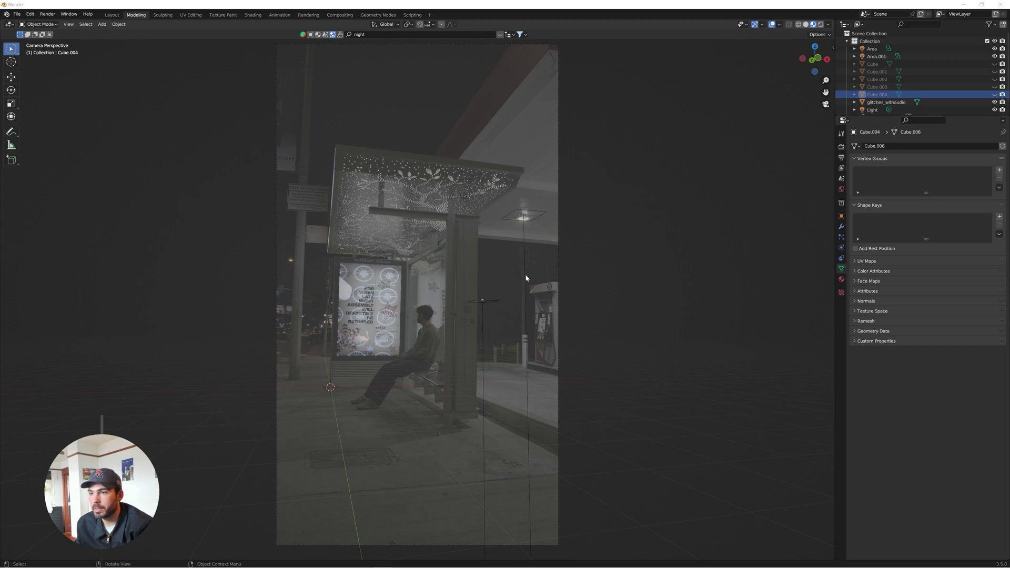
pyautogui.scroll(1, 525, 274)
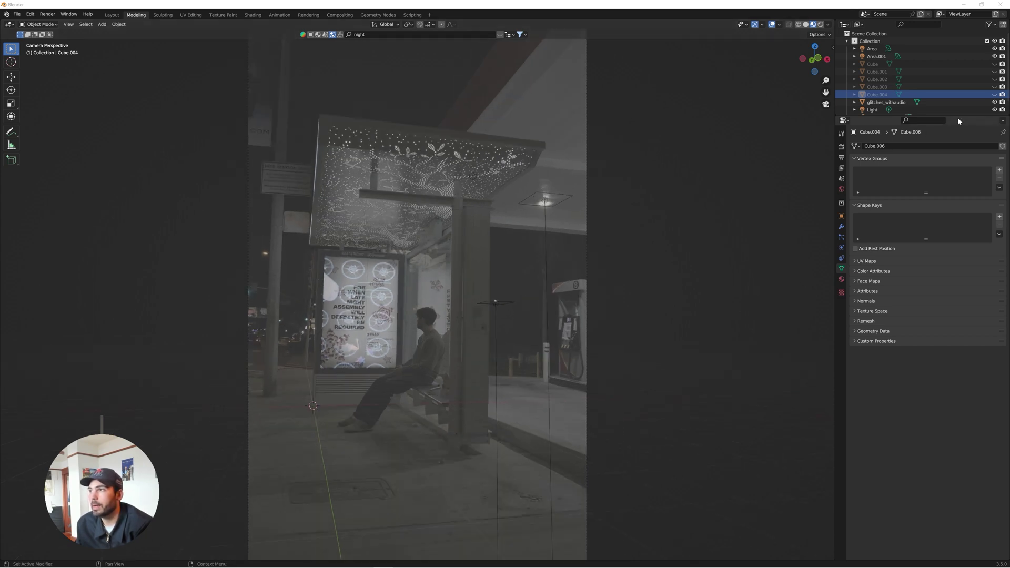
pyautogui.click(994, 94)
pyautogui.click(994, 87)
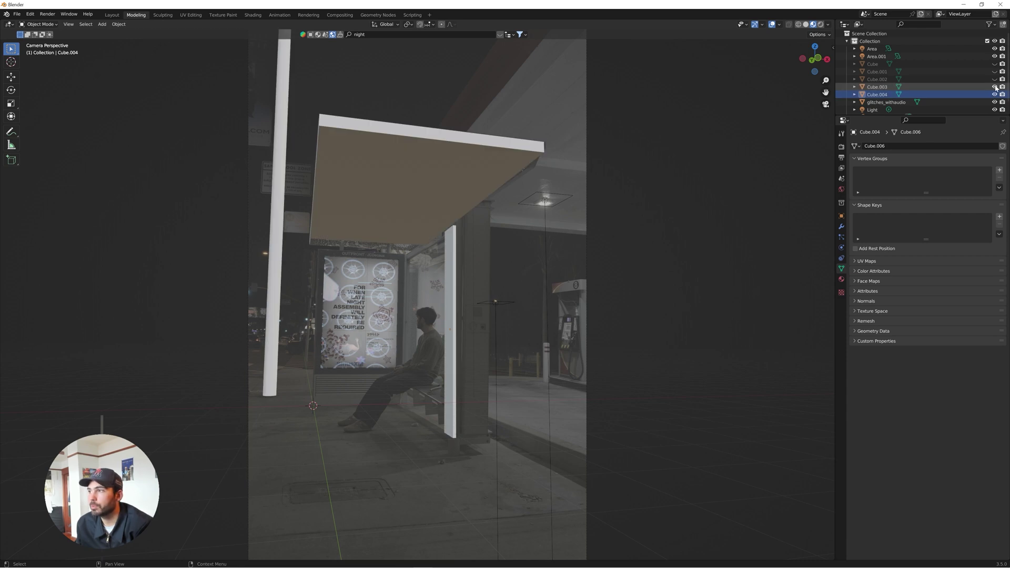
pyautogui.click(994, 79)
pyautogui.click(994, 71)
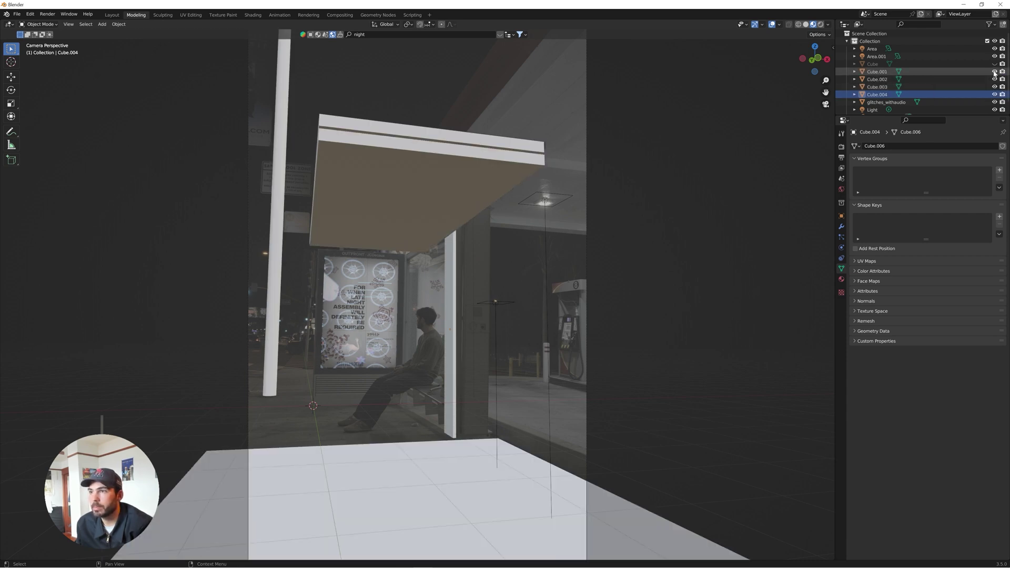
pyautogui.click(994, 63)
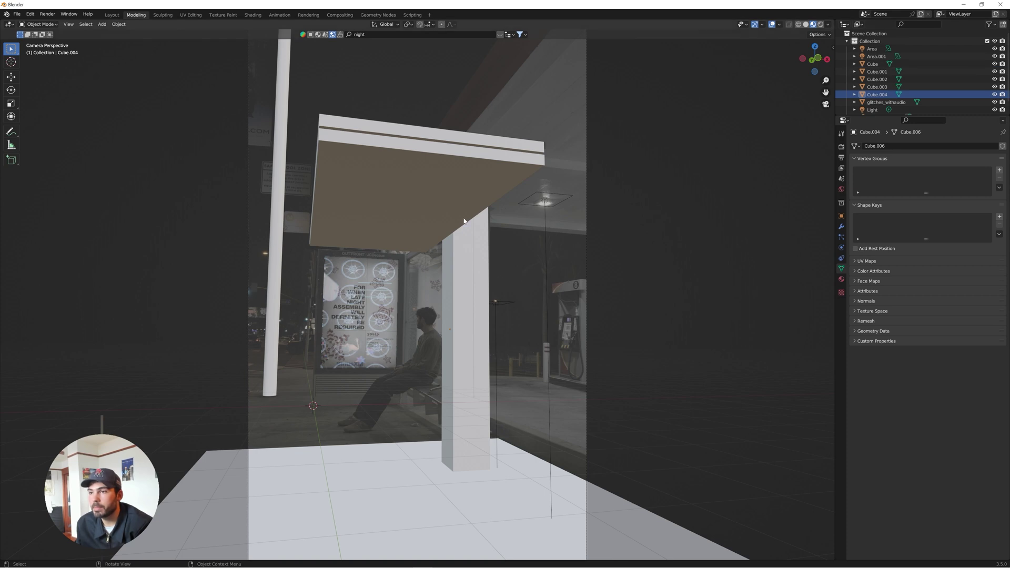
# Inspect the two area lights and the shelter roof, then hide the roof's upper strip.
pyautogui.click(546, 201)
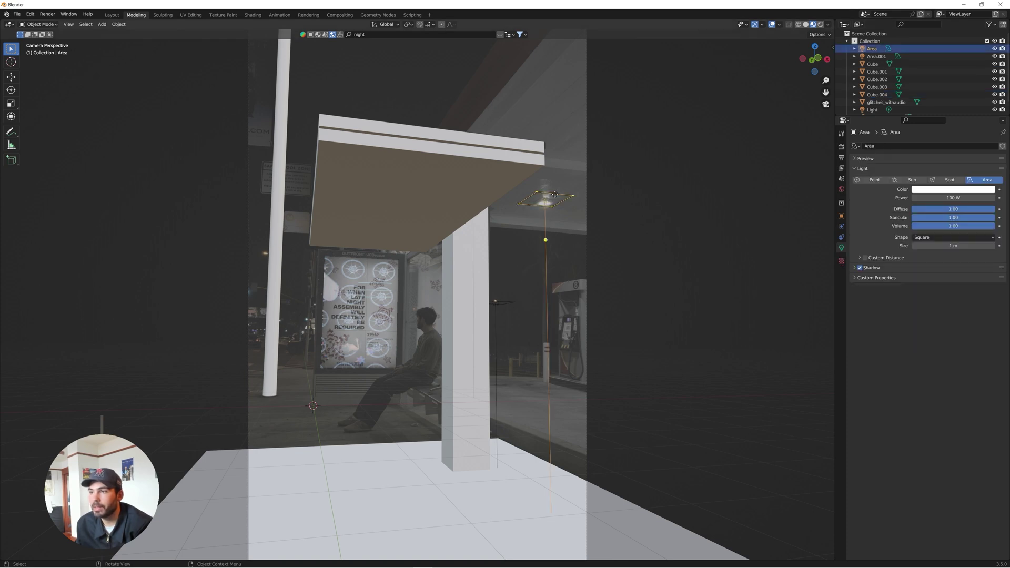
pyautogui.click(497, 301)
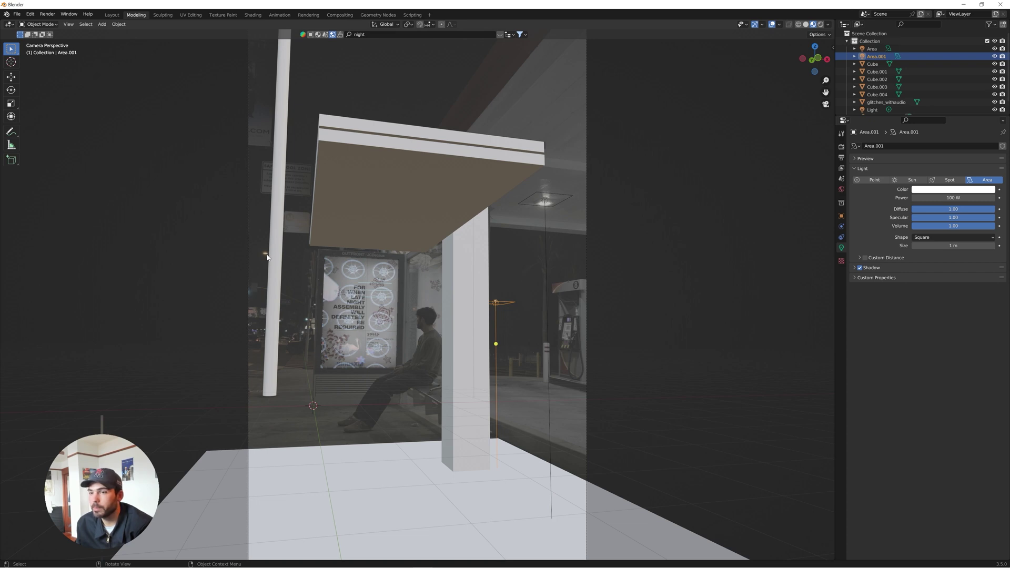
pyautogui.click(399, 199)
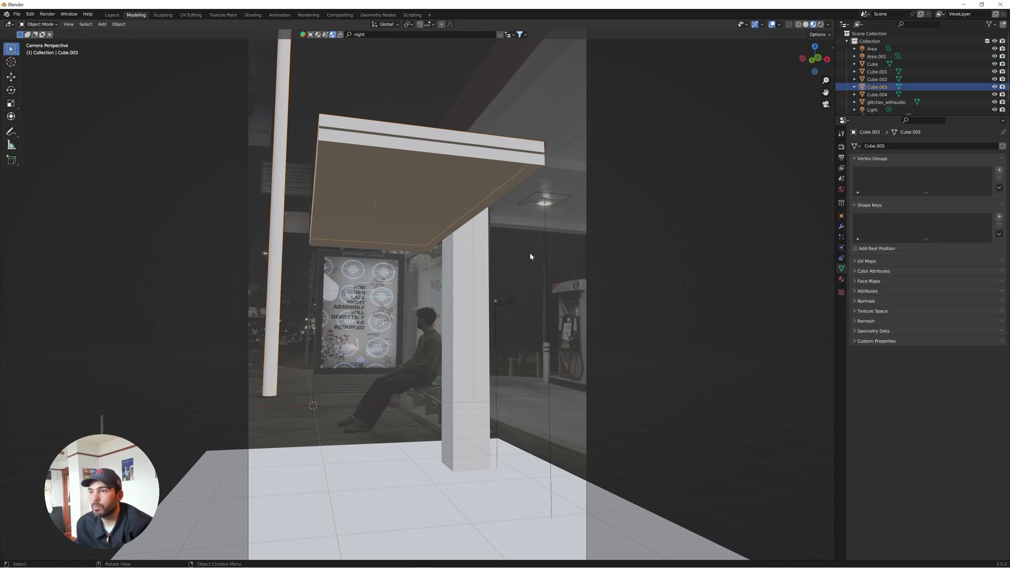
pyautogui.click(508, 269)
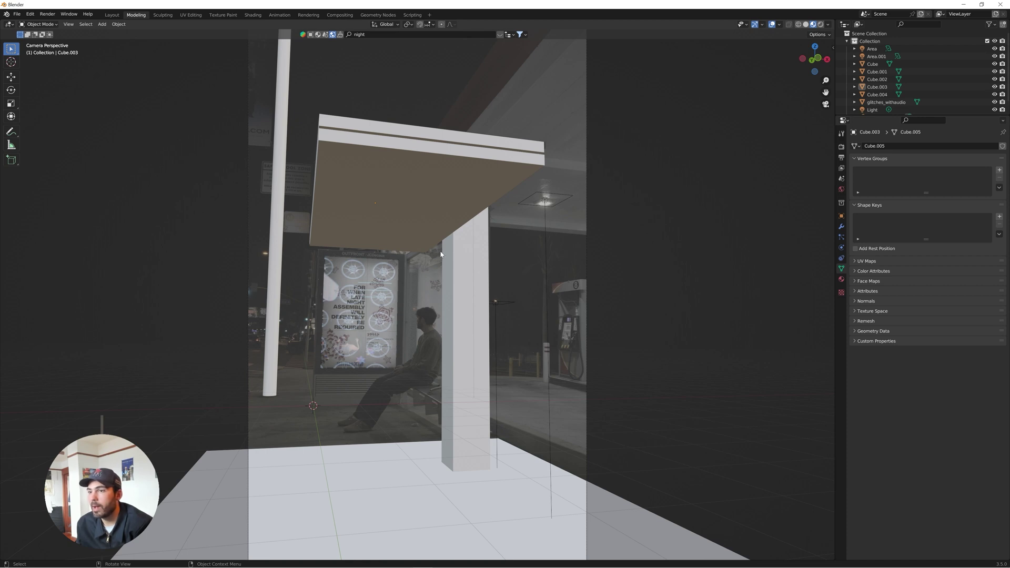
pyautogui.click(877, 72)
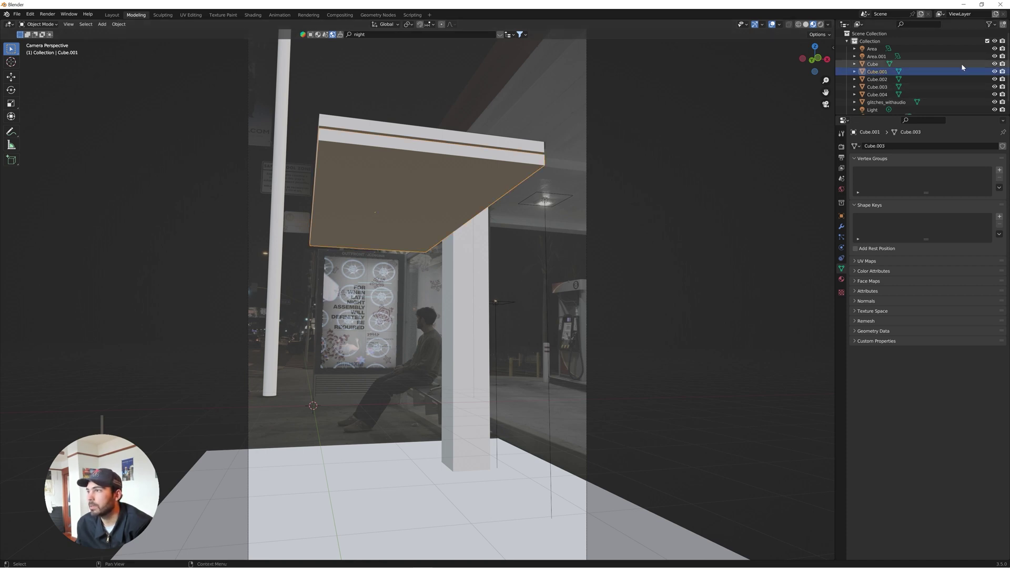
# Hide the floor, roof, pole and pillar cubes, keeping the scene camera view.
pyautogui.click(994, 72)
pyautogui.click(994, 79)
pyautogui.click(994, 87)
pyautogui.click(994, 94)
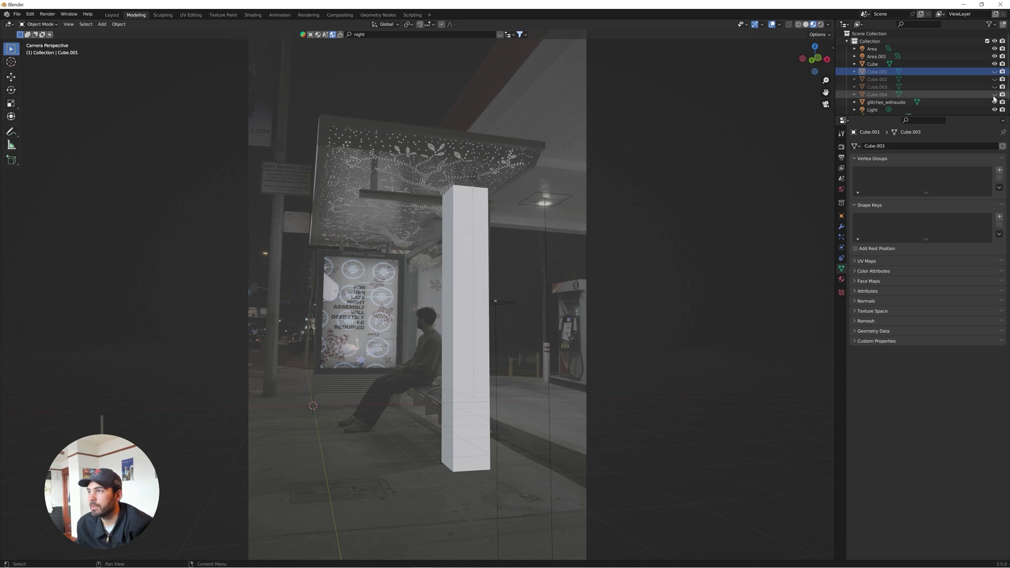
pyautogui.click(995, 63)
pyautogui.click(995, 109)
pyautogui.click(887, 102)
pyautogui.moveTo(323, 408); pyautogui.dragTo(315, 417, button='middle')
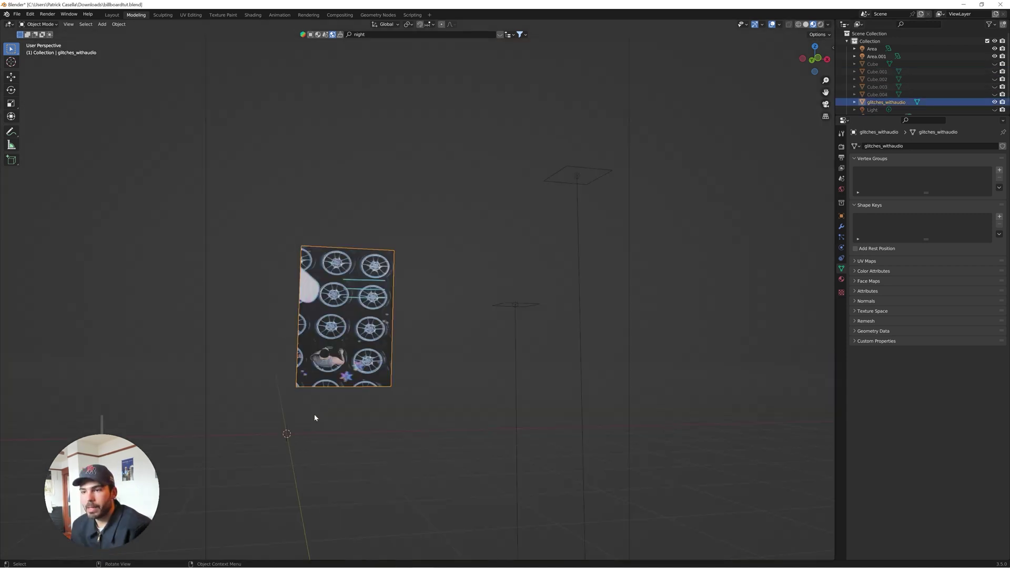
pyautogui.click(826, 105)
# Add a new cube, scale it down and raise it along Z.
pyautogui.hotkey('shift', 'a')
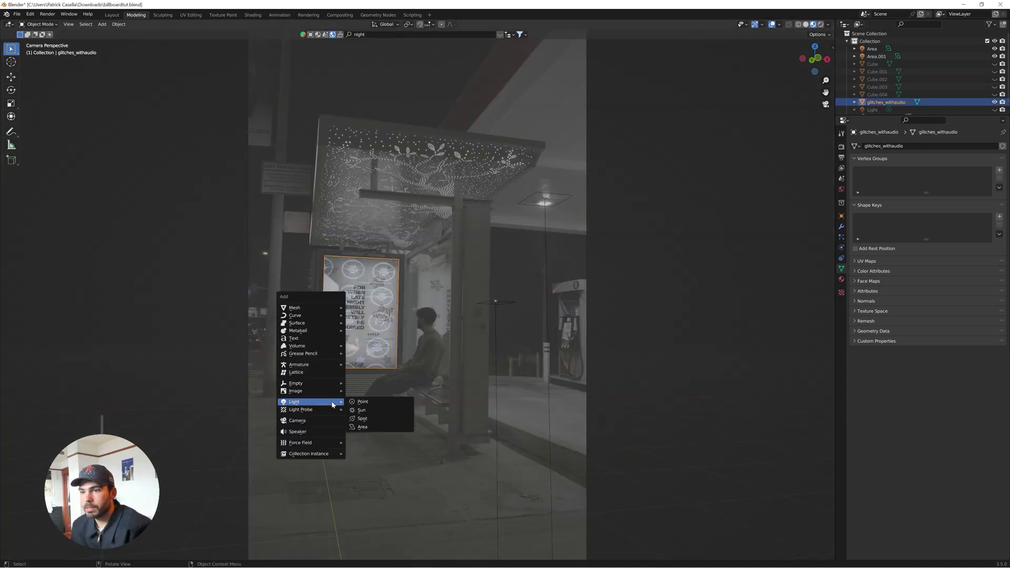
pyautogui.moveTo(316, 307)
pyautogui.click(374, 315)
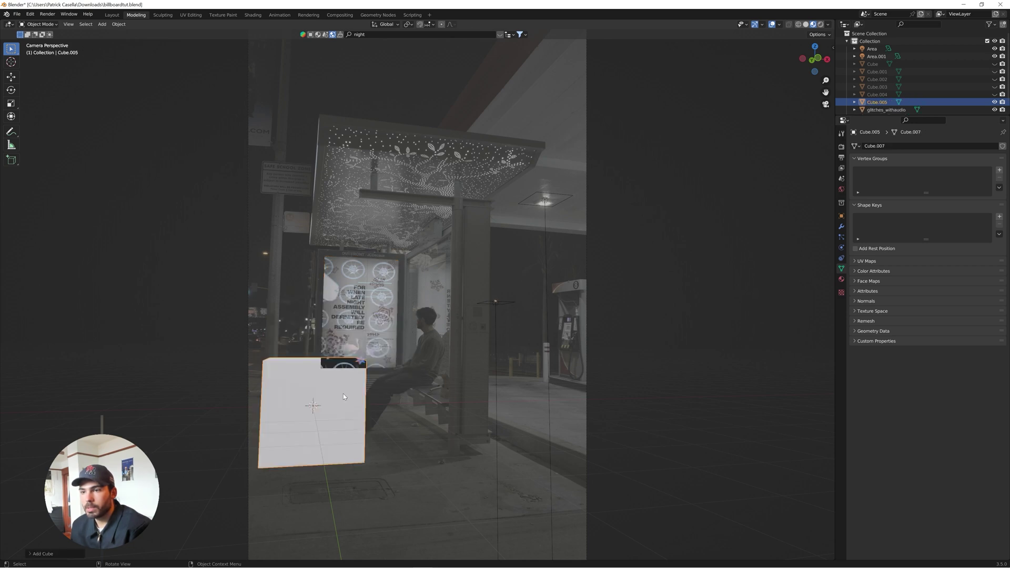
pyautogui.press('s')
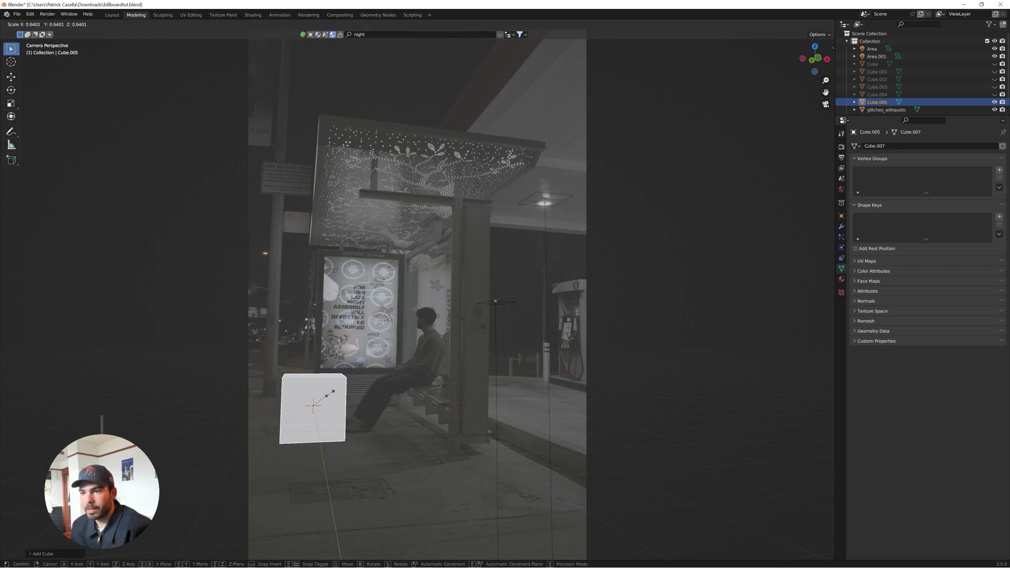
pyautogui.click(326, 397)
pyautogui.press('g')
pyautogui.press('z')
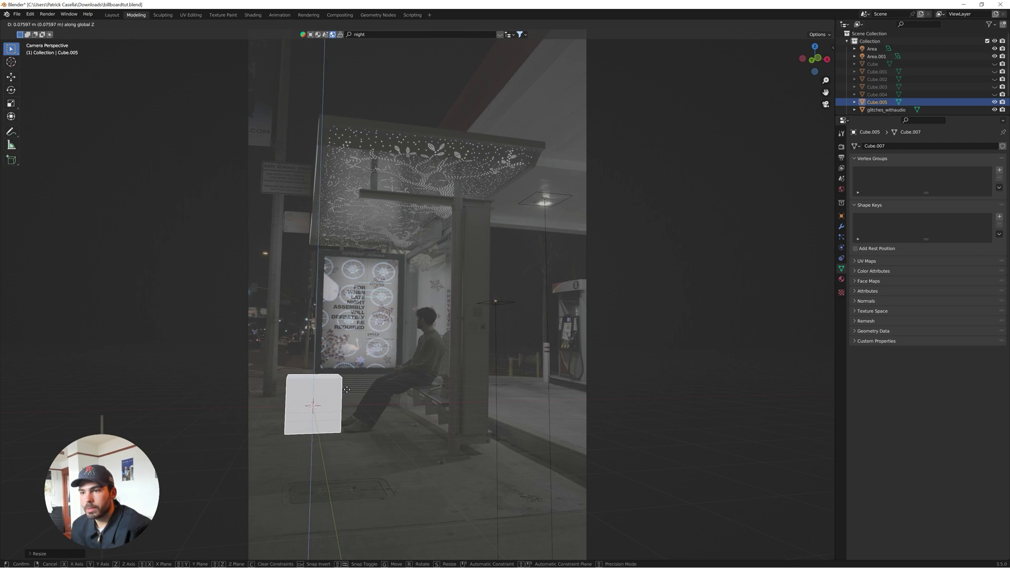
pyautogui.click(364, 275)
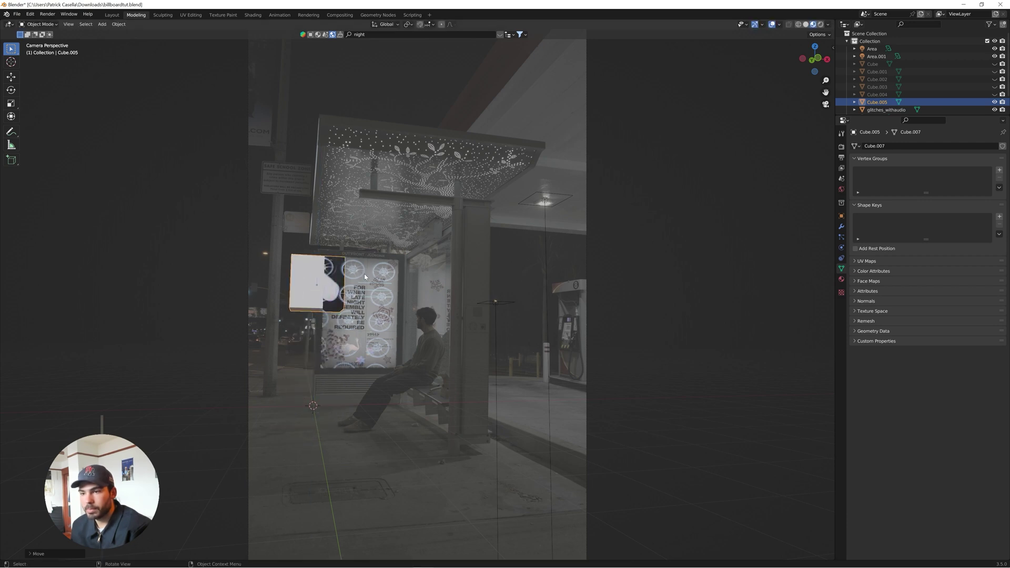
# In Edit Mode, adjust the cube's selected geometry vertically from the front orthographic view.
pyautogui.press('ctrl+KP_3')
pyautogui.scroll(3, 517, 329)
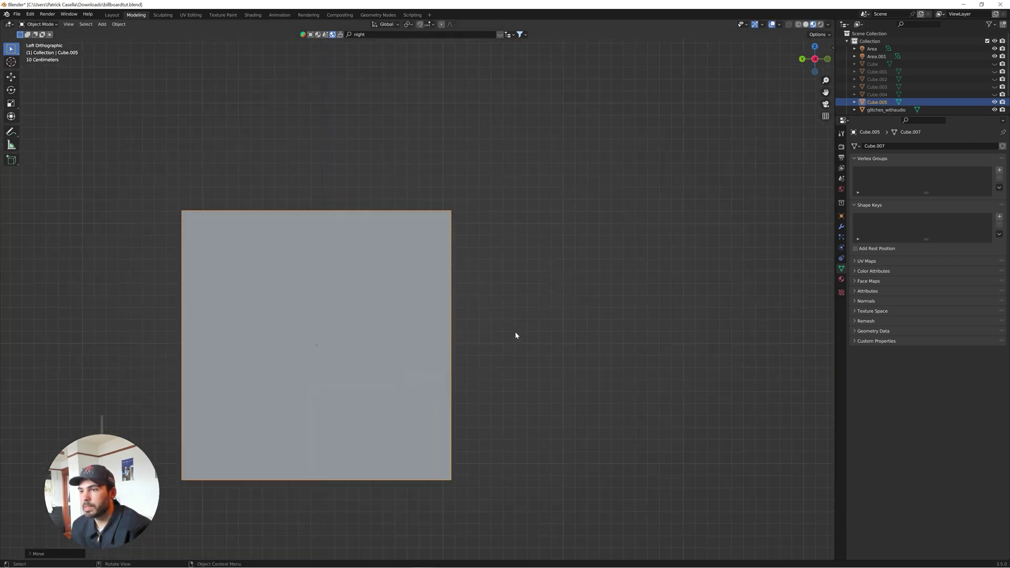
pyautogui.scroll(-3, 514, 333)
pyautogui.keyDown('shift'); pyautogui.moveTo(568, 270); pyautogui.dragTo(363, 363, button='middle'); pyautogui.keyUp('shift')
pyautogui.press('Tab')
pyautogui.scroll(5, 371, 251)
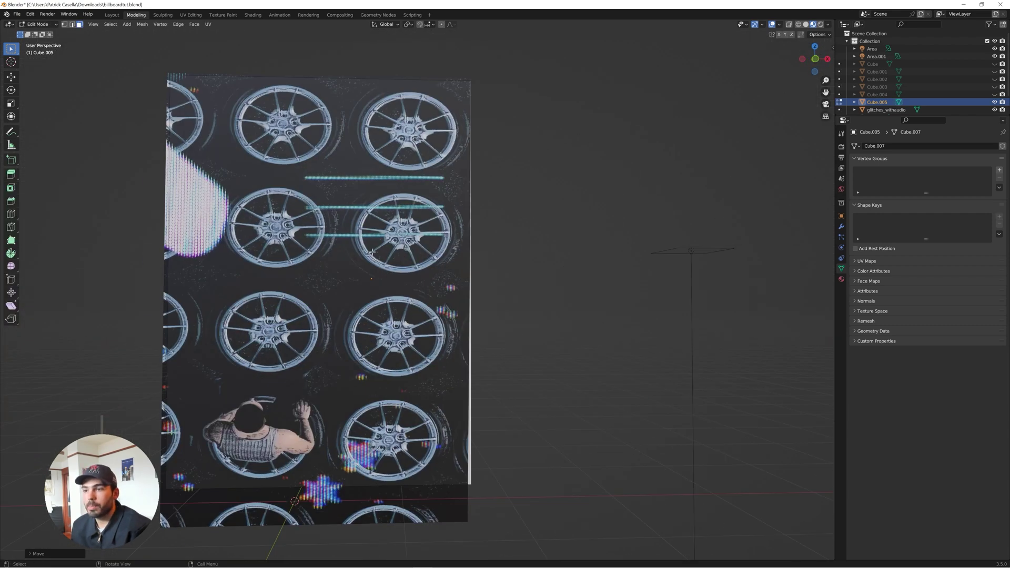
pyautogui.moveTo(372, 252); pyautogui.dragTo(355, 379, button='middle')
pyautogui.scroll(2, 355, 379)
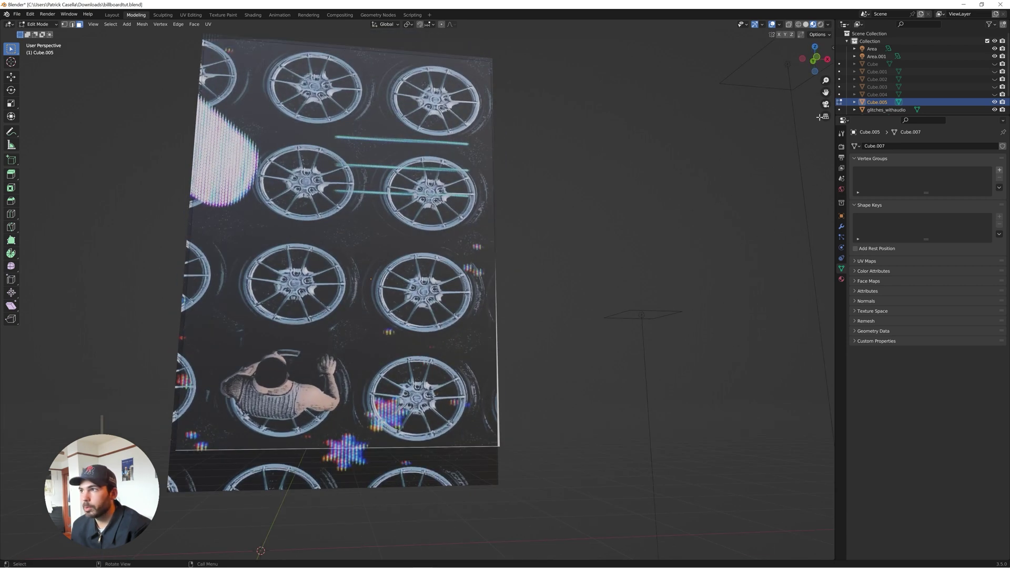
pyautogui.click(818, 65)
pyautogui.press('g')
pyautogui.press('z')
pyautogui.click(478, 277)
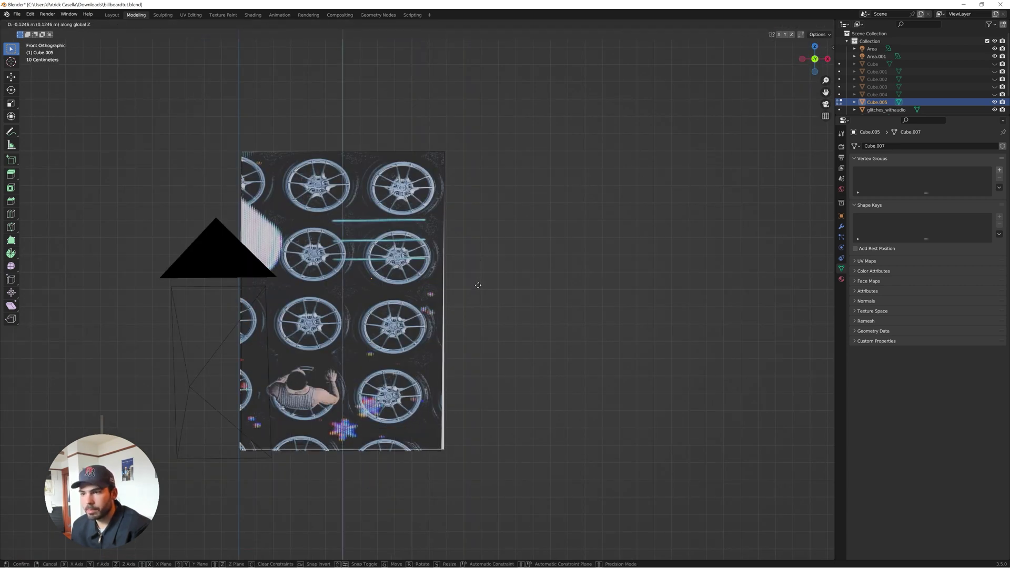
# Move the selected face along Y to flatten the cube into a thin slab at the video plane.
pyautogui.scroll(3, 476, 282)
pyautogui.press('KP_0')
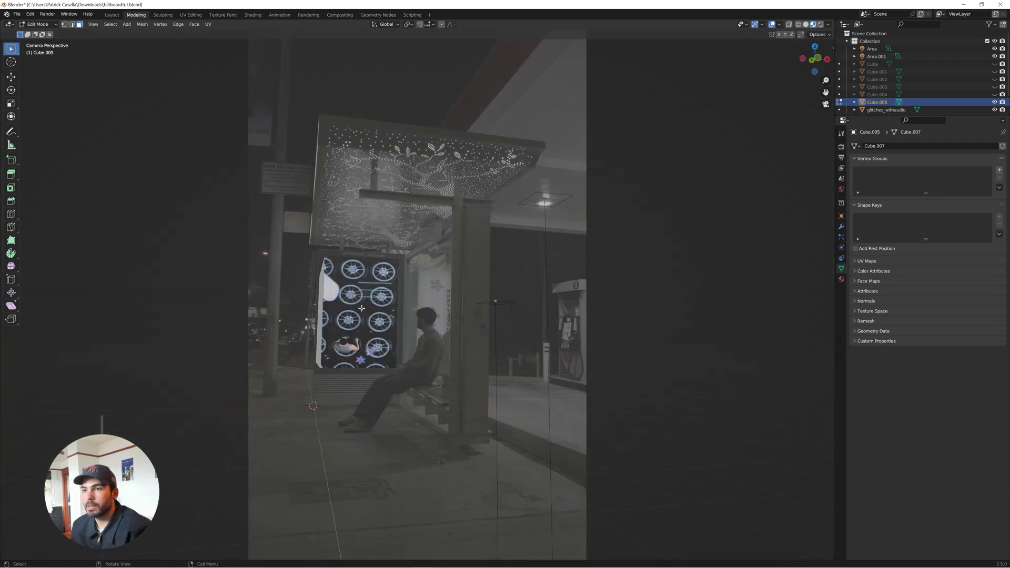
pyautogui.moveTo(348, 326); pyautogui.dragTo(401, 333, button='middle')
pyautogui.press('g')
pyautogui.press('y')
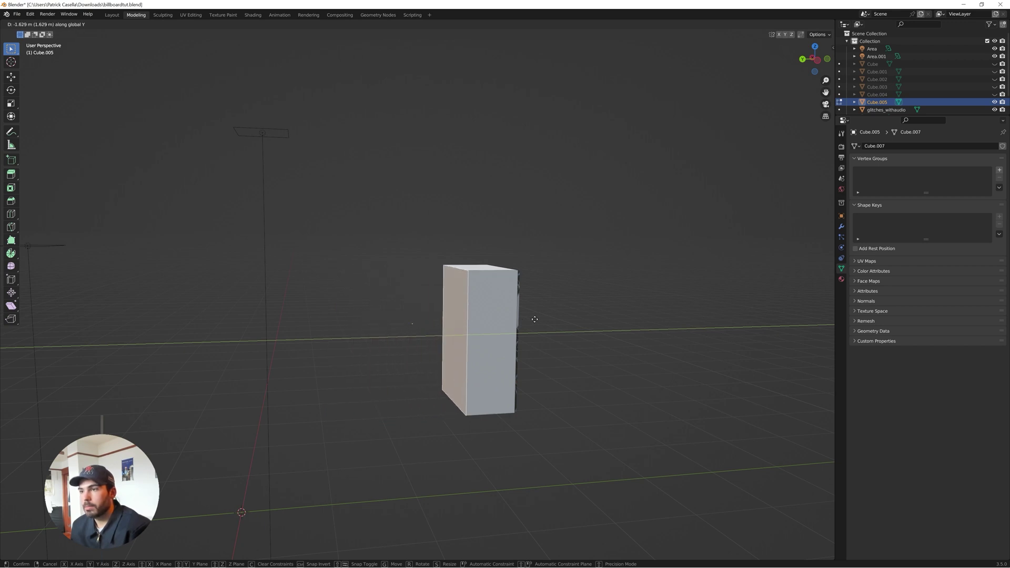
pyautogui.click(574, 312)
pyautogui.moveTo(573, 313); pyautogui.dragTo(525, 298, button='middle')
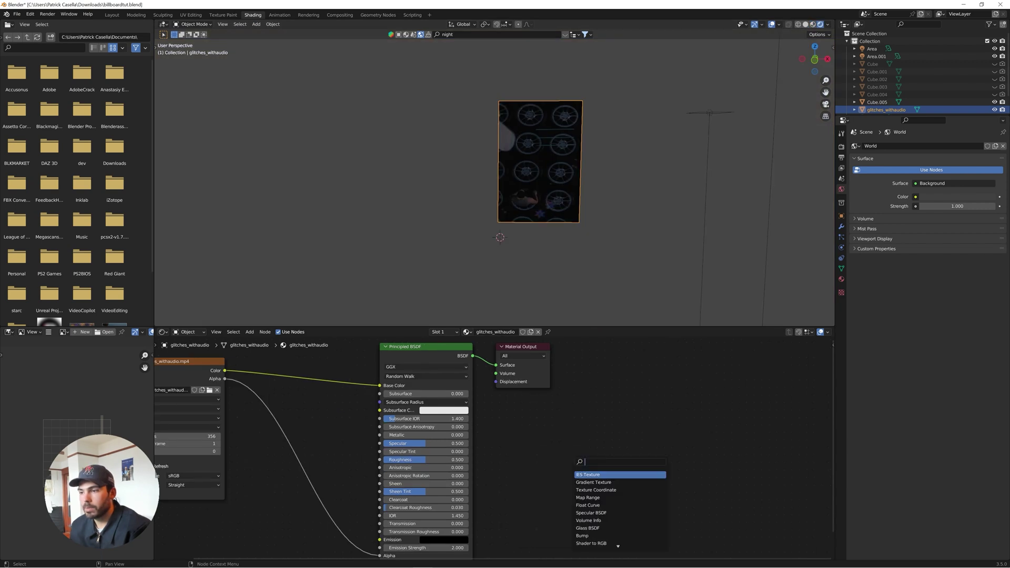
# Replace Principled BSDF with an Emission shader fed by video Color and Alpha, output to Surface.
pyautogui.write('emission')
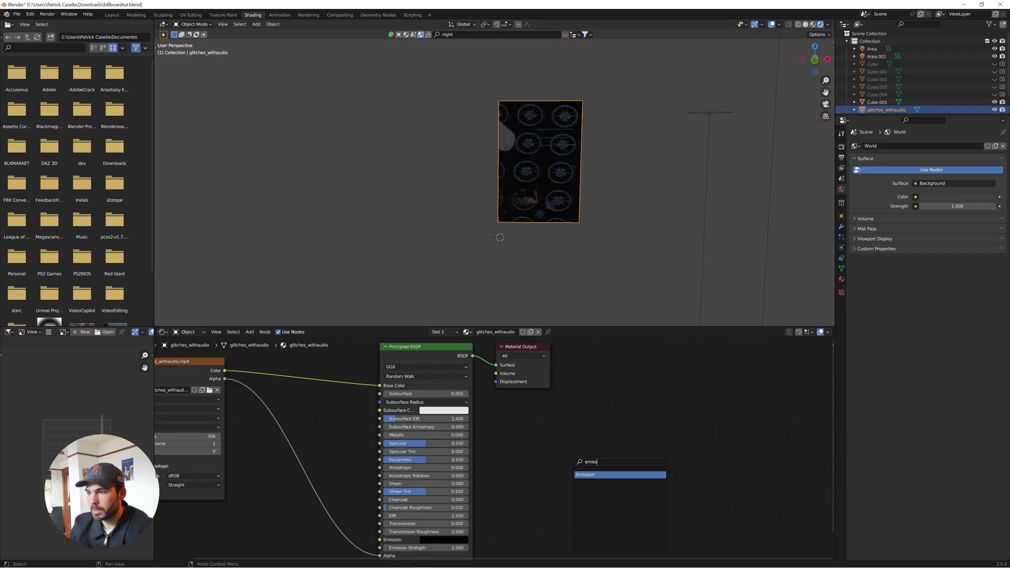
pyautogui.press('Return')
pyautogui.click(320, 400)
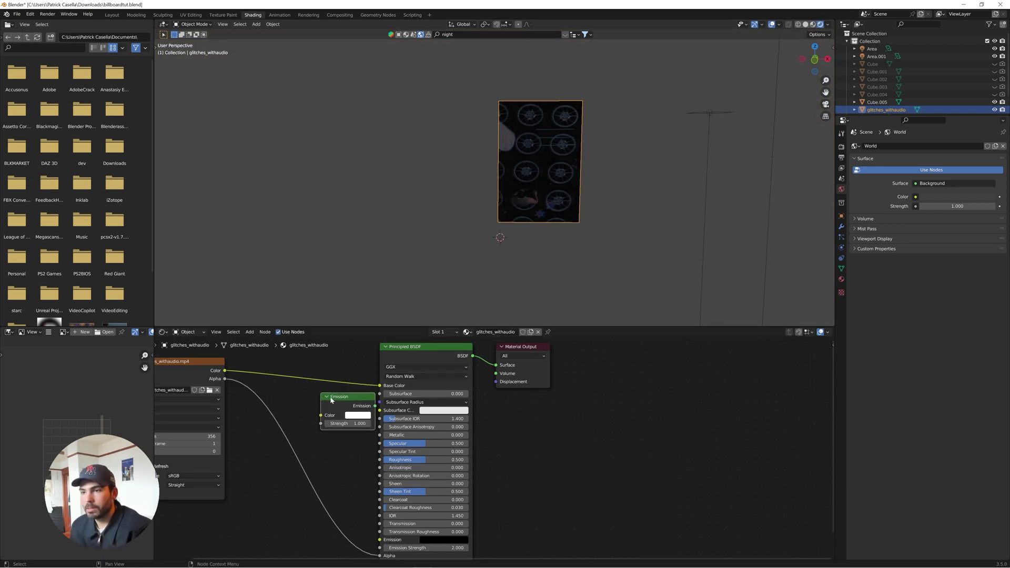
pyautogui.click(405, 354)
pyautogui.press('x')
pyautogui.moveTo(350, 396); pyautogui.dragTo(372, 389)
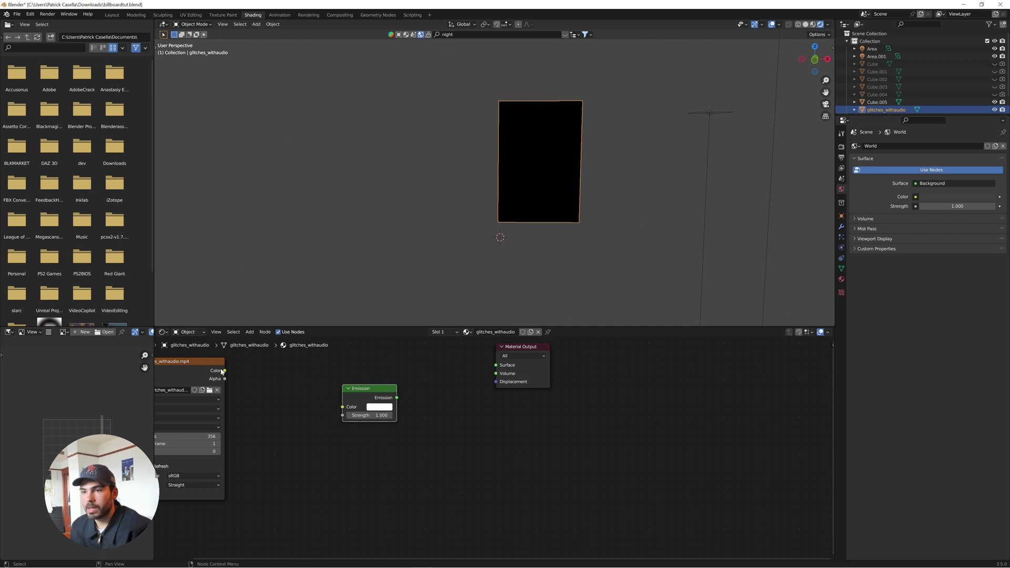
pyautogui.moveTo(225, 371); pyautogui.dragTo(401, 385)
pyautogui.moveTo(371, 459); pyautogui.dragTo(427, 459, button='middle')
pyautogui.moveTo(281, 379); pyautogui.dragTo(422, 405)
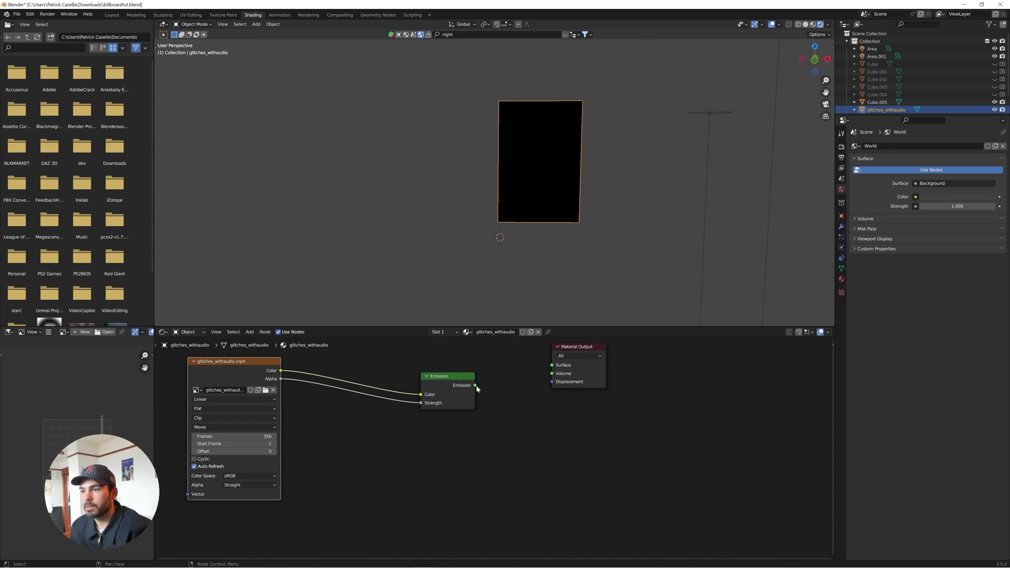
pyautogui.moveTo(476, 386); pyautogui.dragTo(552, 366)
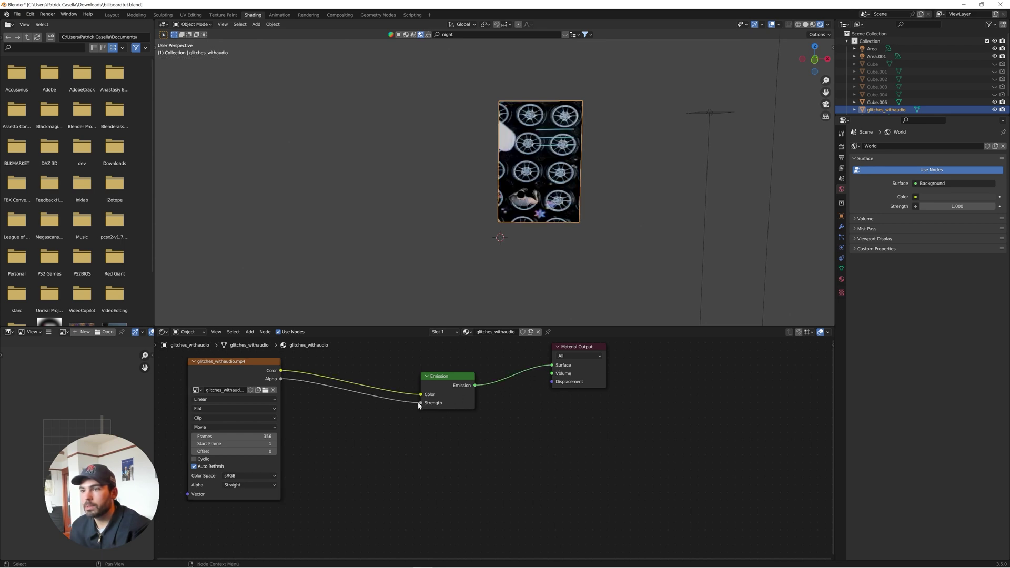
pyautogui.moveTo(550, 460); pyautogui.dragTo(537, 457, button='middle')
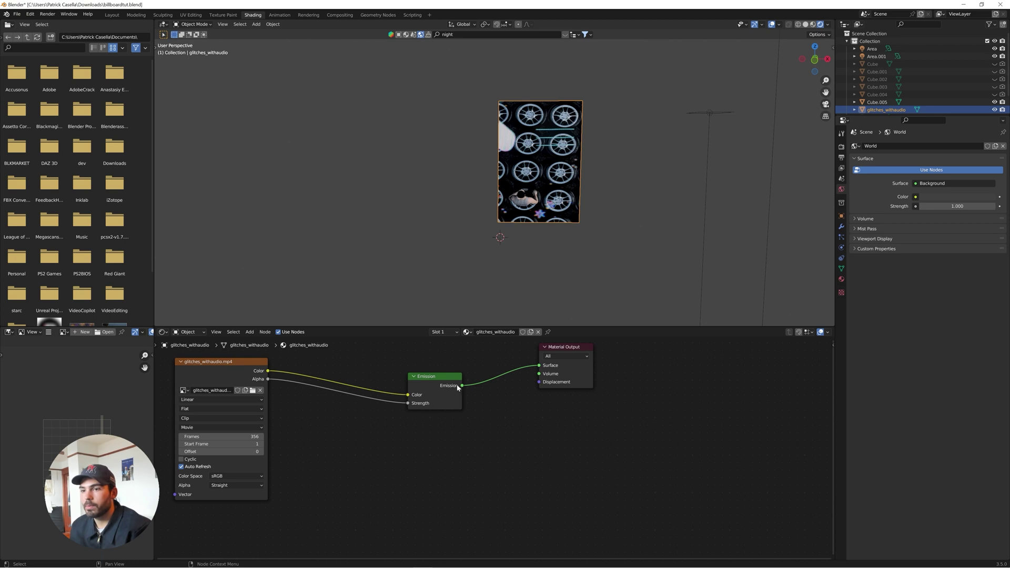
# Close the render preview and play the animation through the scene camera.
pyautogui.press('F12')
pyautogui.click(573, 6)
pyautogui.press('space')
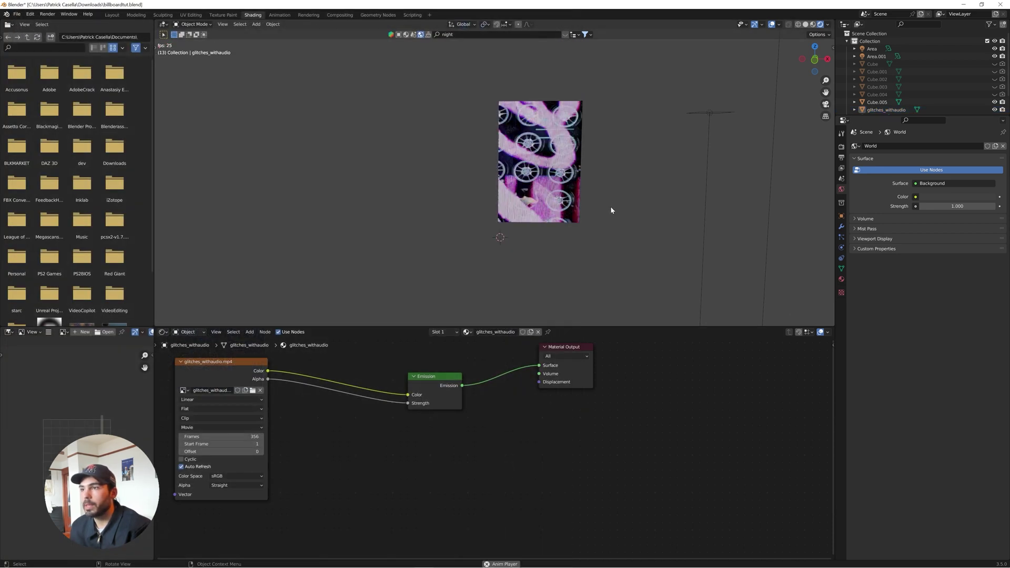
pyautogui.click(825, 104)
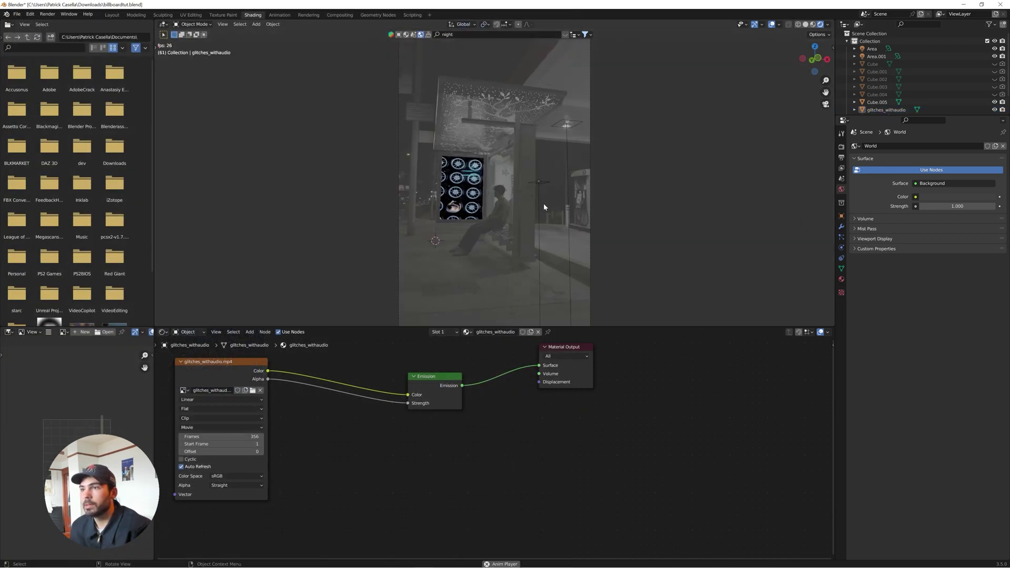
pyautogui.scroll(2, 544, 205)
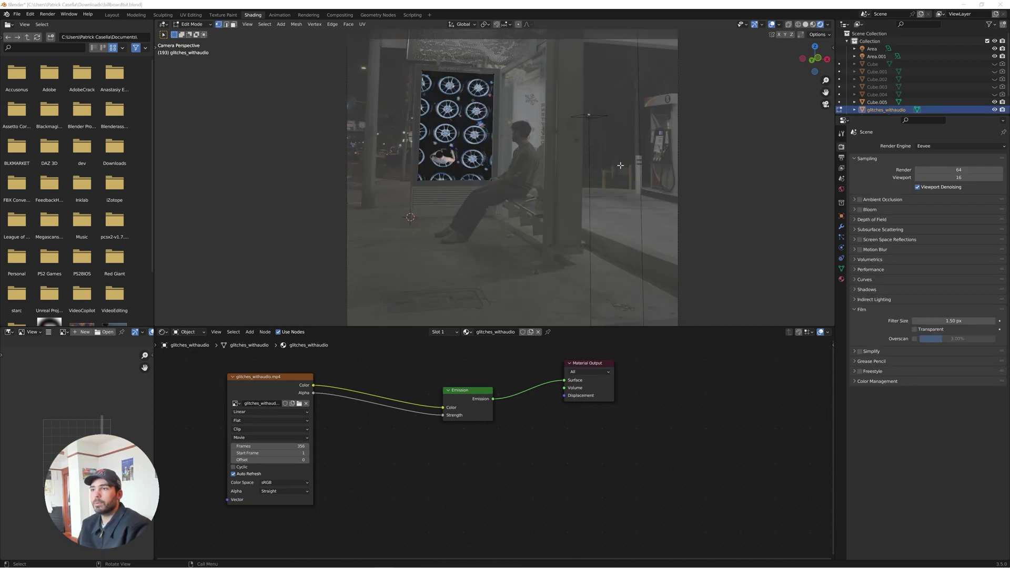
# Unhide Cube through Cube.004, check the render engine settings, then hide the cubes again.
pyautogui.scroll(-2, 620, 165)
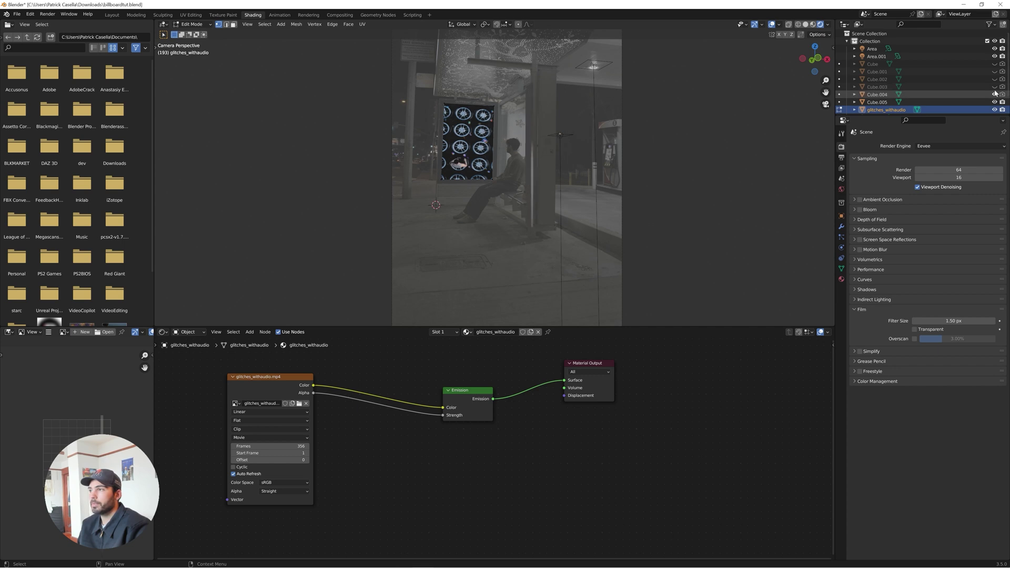
pyautogui.click(994, 94)
pyautogui.click(994, 87)
pyautogui.click(994, 78)
pyautogui.click(994, 71)
pyautogui.click(994, 64)
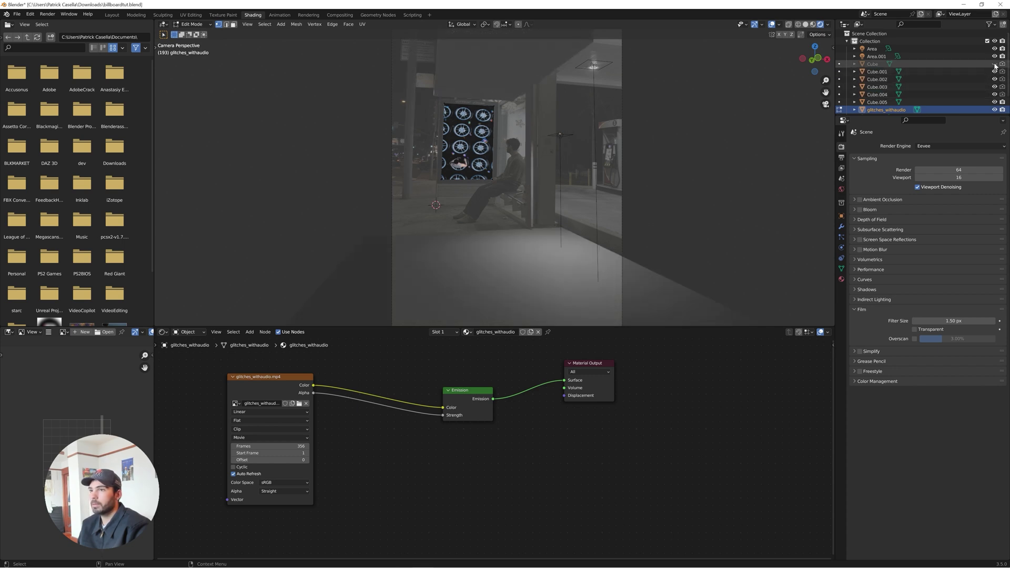
pyautogui.click(936, 147)
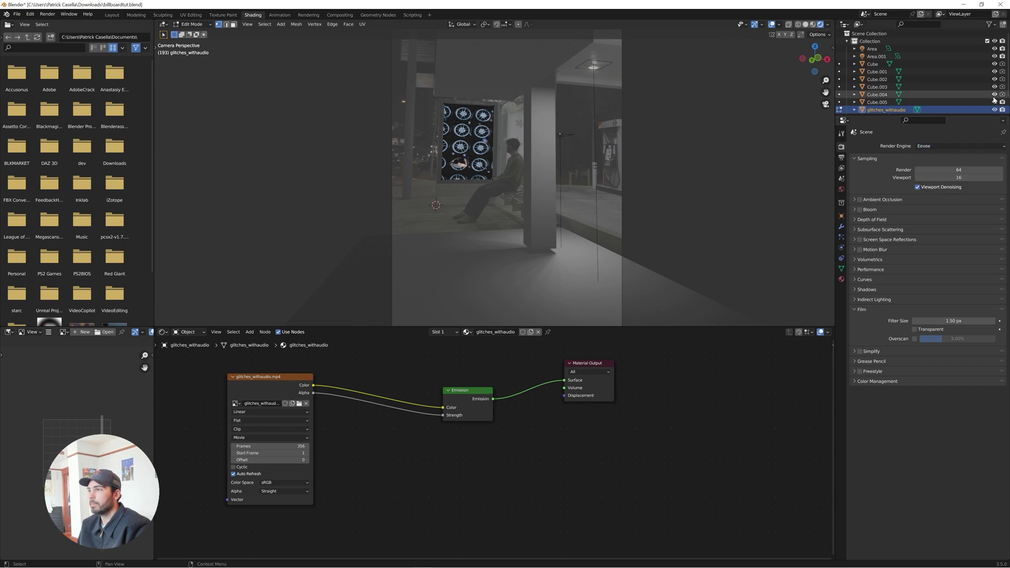
pyautogui.moveTo(994, 95); pyautogui.dragTo(994, 64)
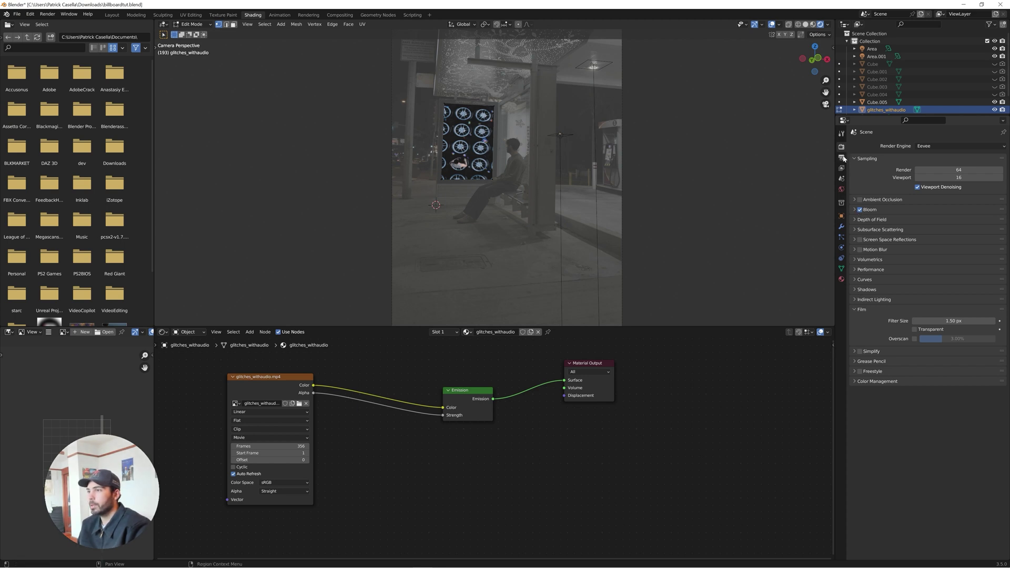
# Enable Film > Transparent, orbit around the billboard to check it, then return to camera view.
pyautogui.click(915, 329)
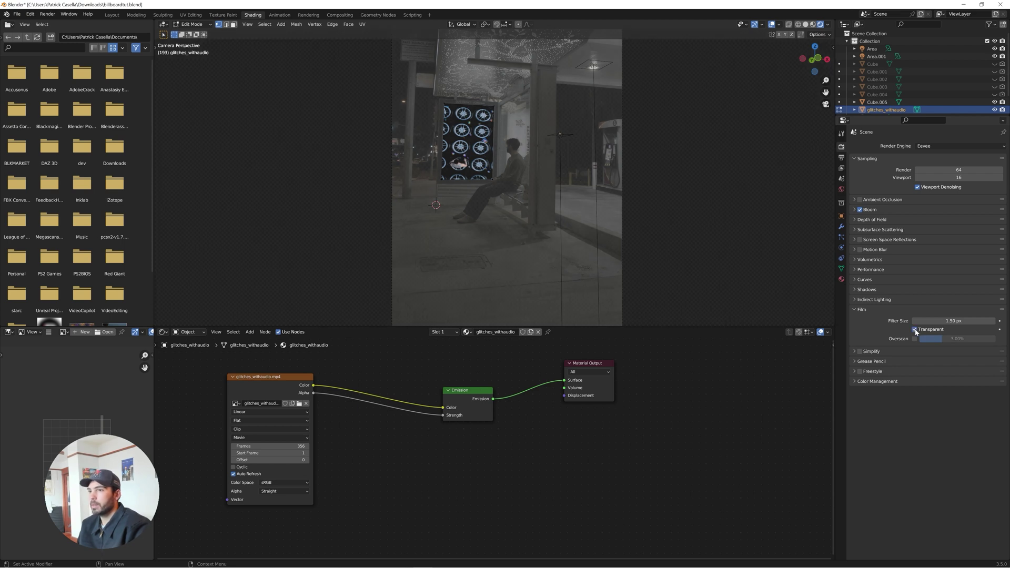
pyautogui.scroll(1, 490, 161)
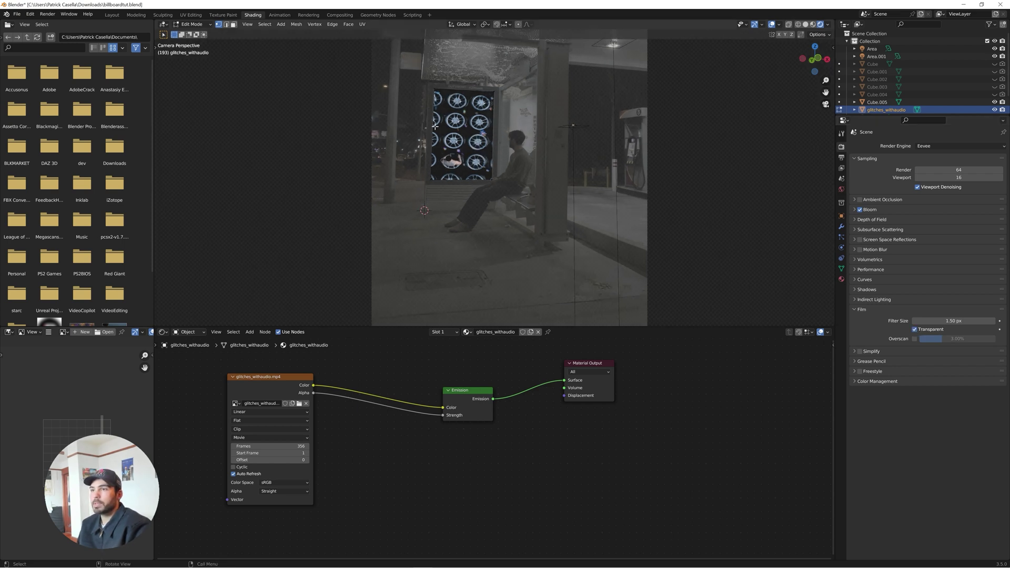
pyautogui.scroll(5, 497, 103)
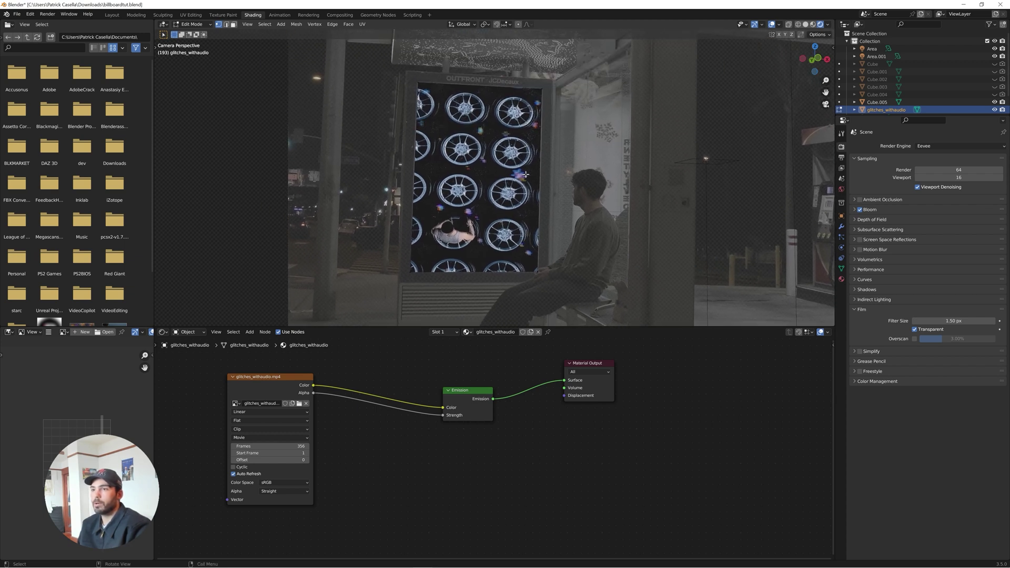
pyautogui.moveTo(523, 152); pyautogui.dragTo(793, 125, button='middle')
pyautogui.click(825, 104)
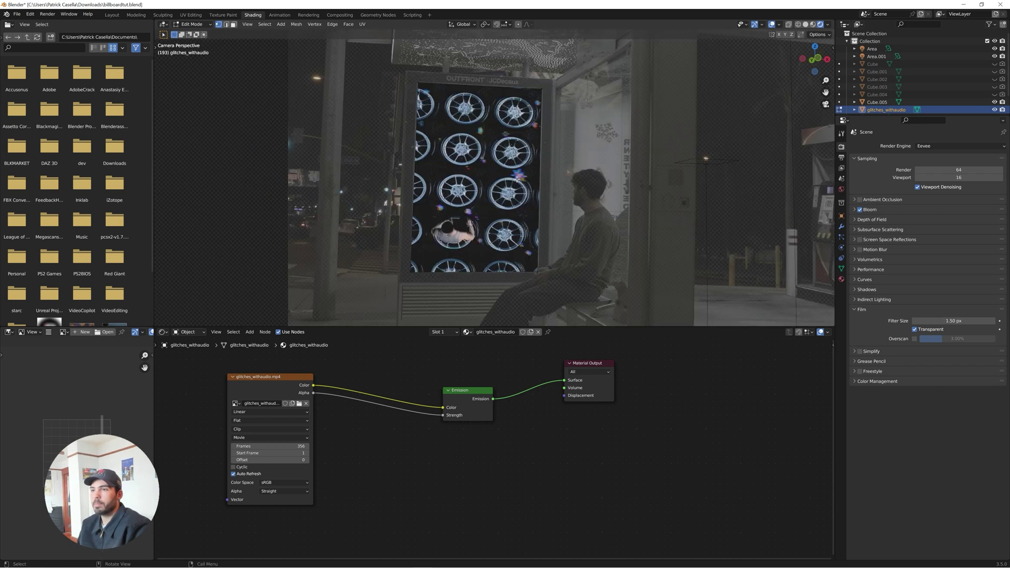
# Render two test frames of the billboard, then render the full animation to PNG frames with Ctrl+F12.
pyautogui.click(47, 14)
pyautogui.click(63, 23)
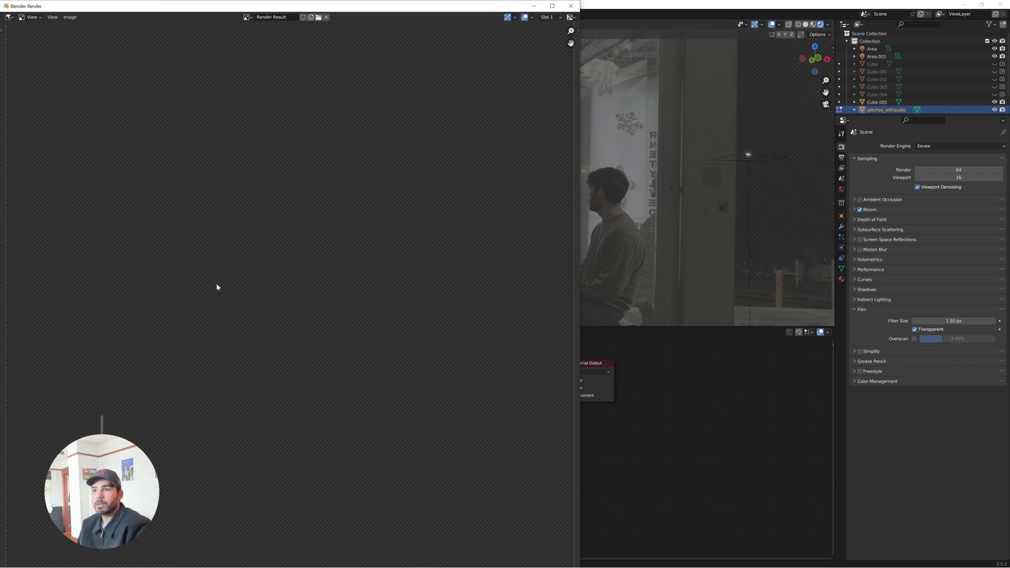
pyautogui.scroll(-2, 288, 282)
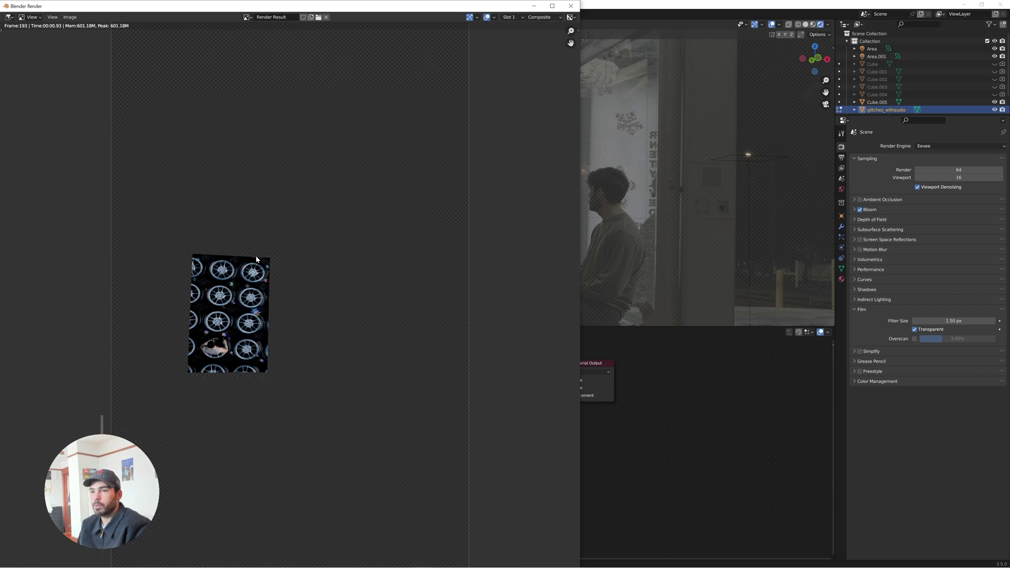
pyautogui.press('Escape')
pyautogui.click(47, 14)
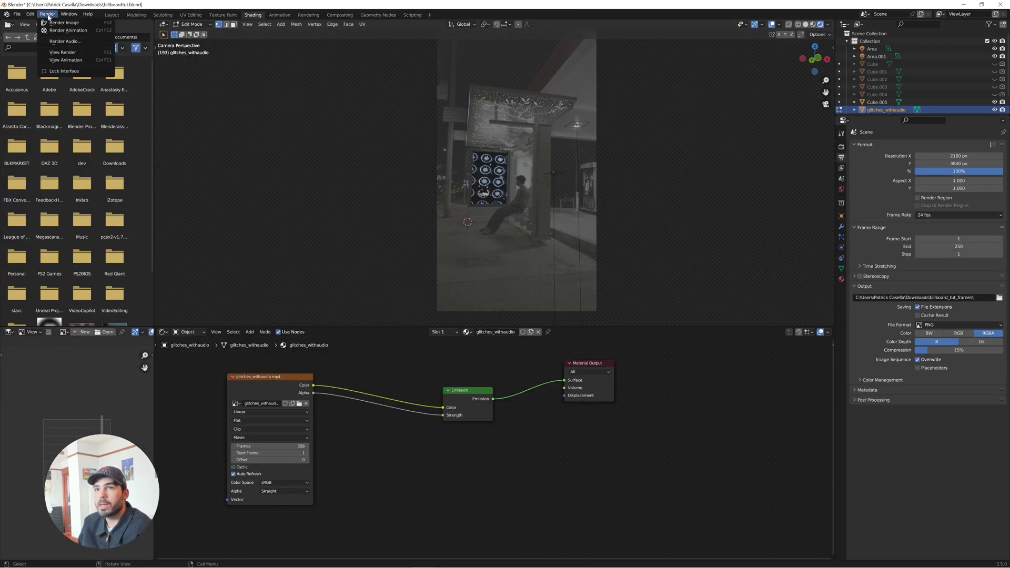
pyautogui.click(61, 23)
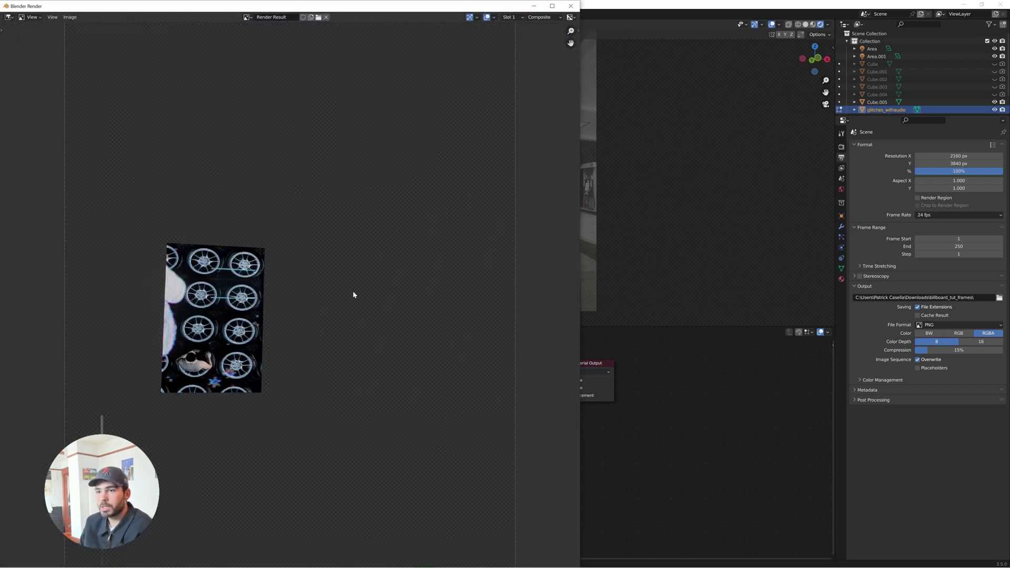
pyautogui.hotkey('ctrl', 'F12')
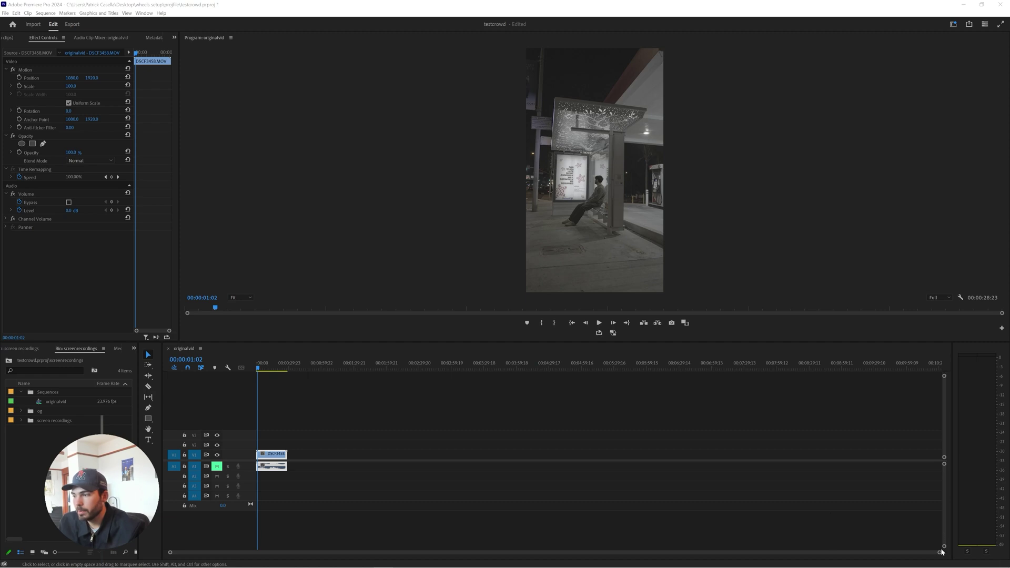
# Import billboard_tut_frames from Downloads as a 0001.png image sequence and place it above the footage.
pyautogui.moveTo(942, 552); pyautogui.dragTo(619, 552)
pyautogui.click(6, 12)
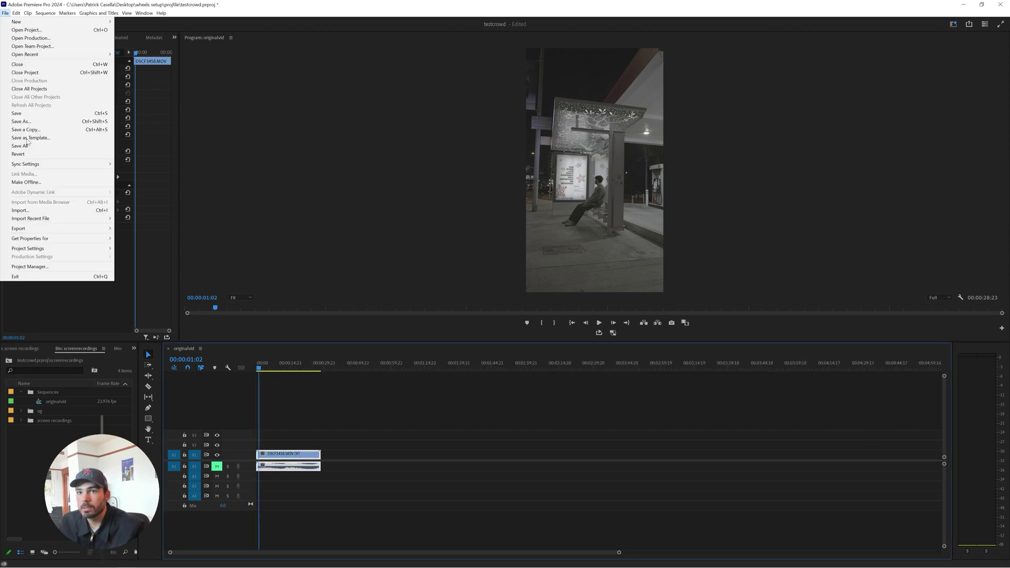
pyautogui.click(27, 211)
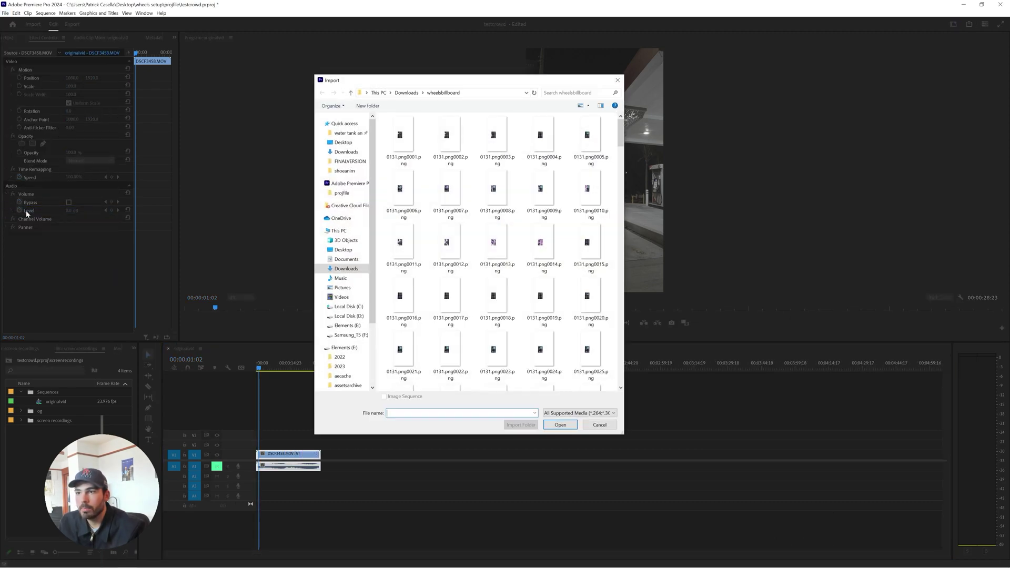
pyautogui.click(405, 93)
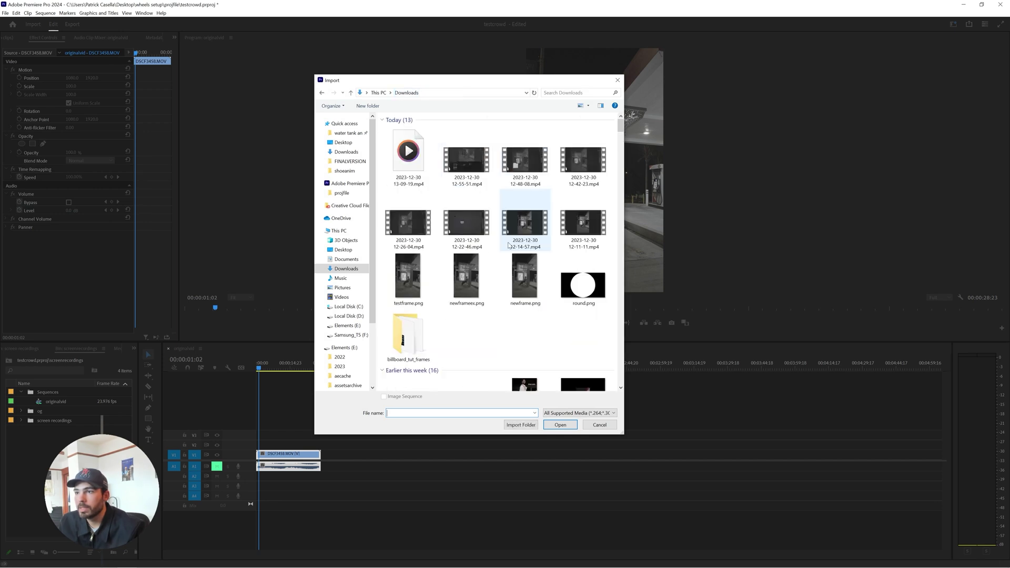
pyautogui.doubleClick(406, 314)
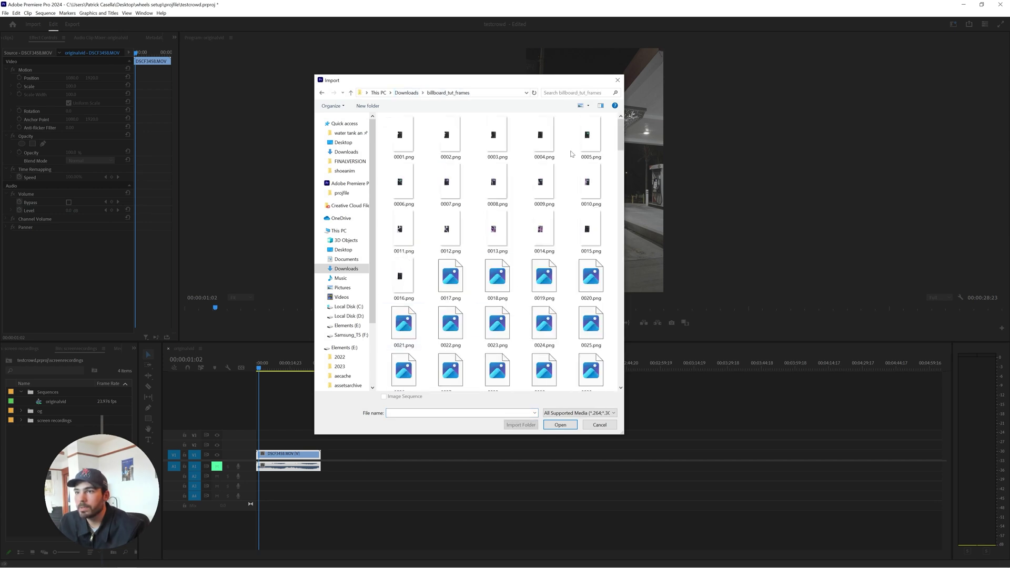
pyautogui.click(405, 138)
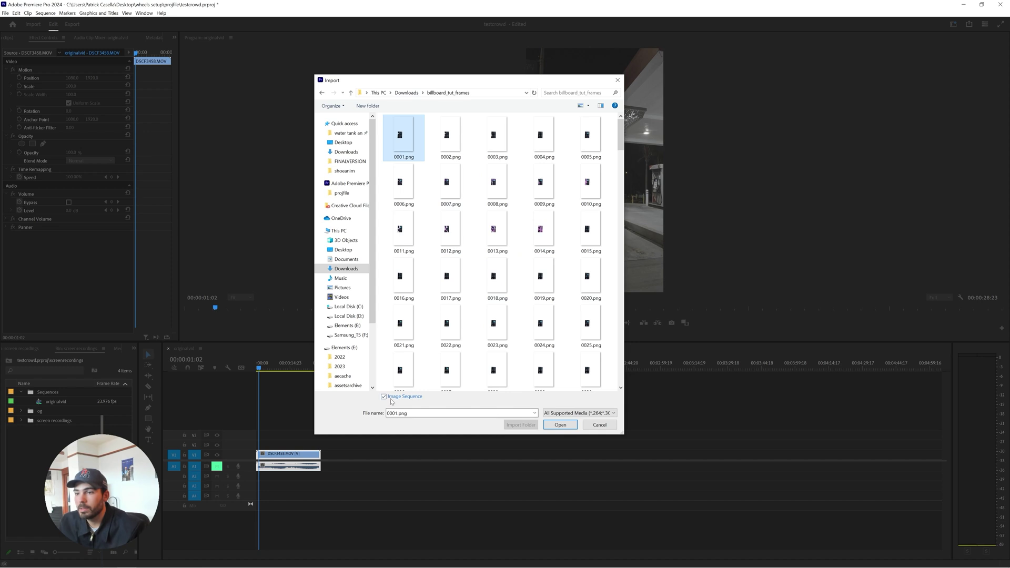
pyautogui.click(557, 423)
pyautogui.moveTo(111, 430); pyautogui.dragTo(258, 447)
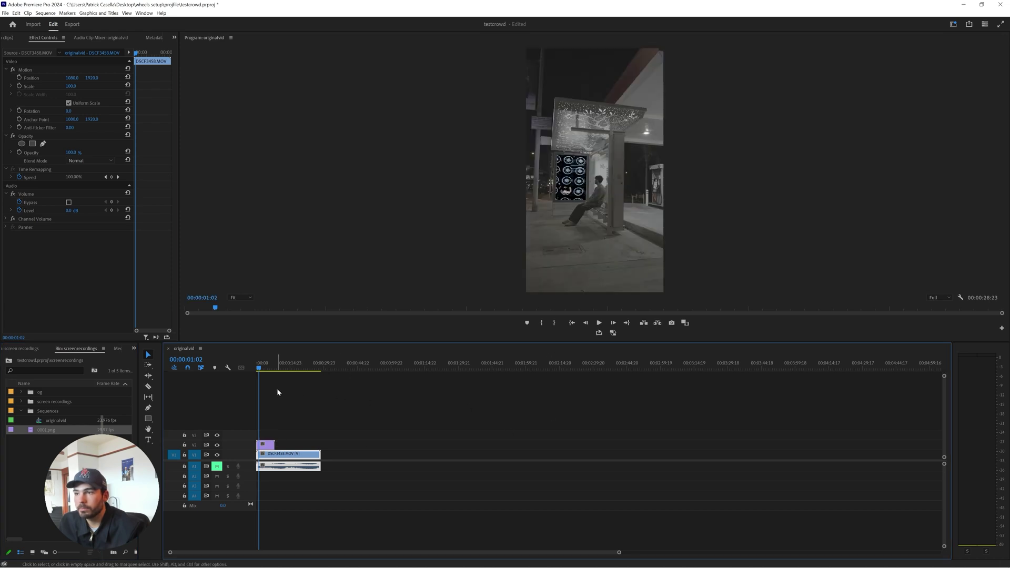
# Scrub to 00:00:04:14 and play the composite full-screen to check the billboard alignment.
pyautogui.moveTo(259, 367); pyautogui.dragTo(266, 366)
pyautogui.press('`')
pyautogui.press('space')
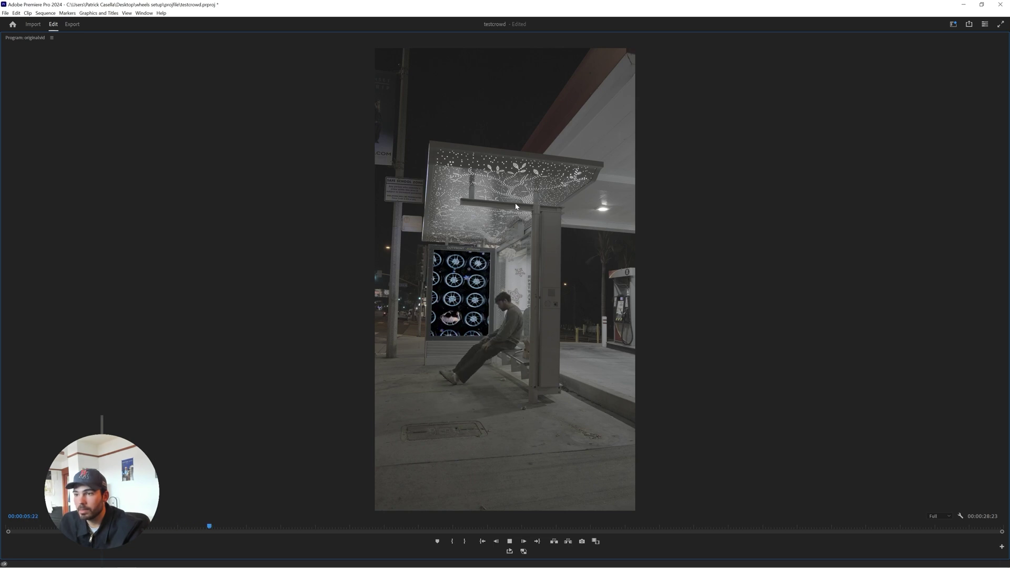
pyautogui.press('space')
pyautogui.press('`')
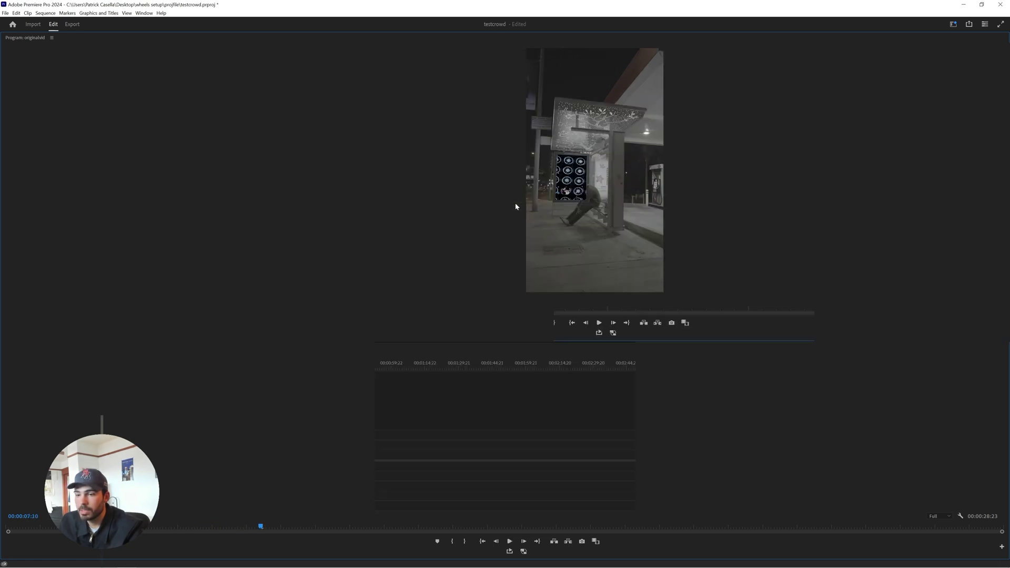
# Shift the 0001.png clip a few frames later and replay the composite forward and backward.
pyautogui.moveTo(268, 448); pyautogui.dragTo(275, 447)
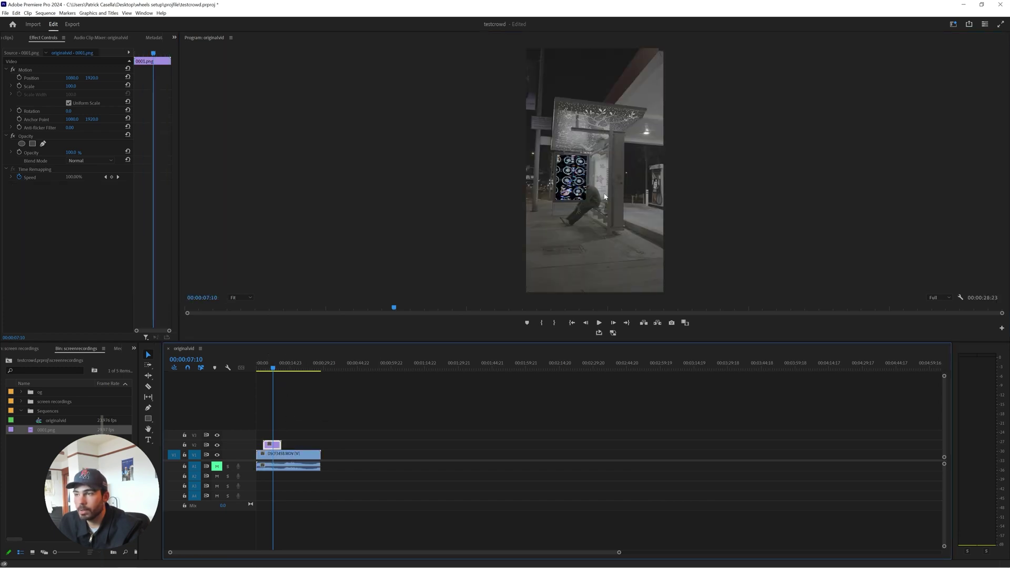
pyautogui.press('`')
pyautogui.press('space')
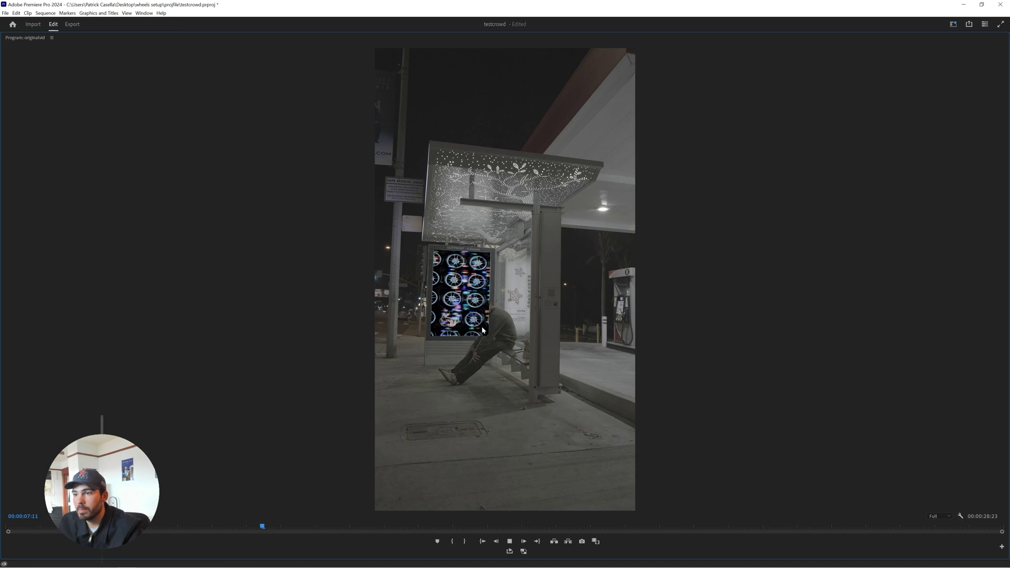
pyautogui.press('space')
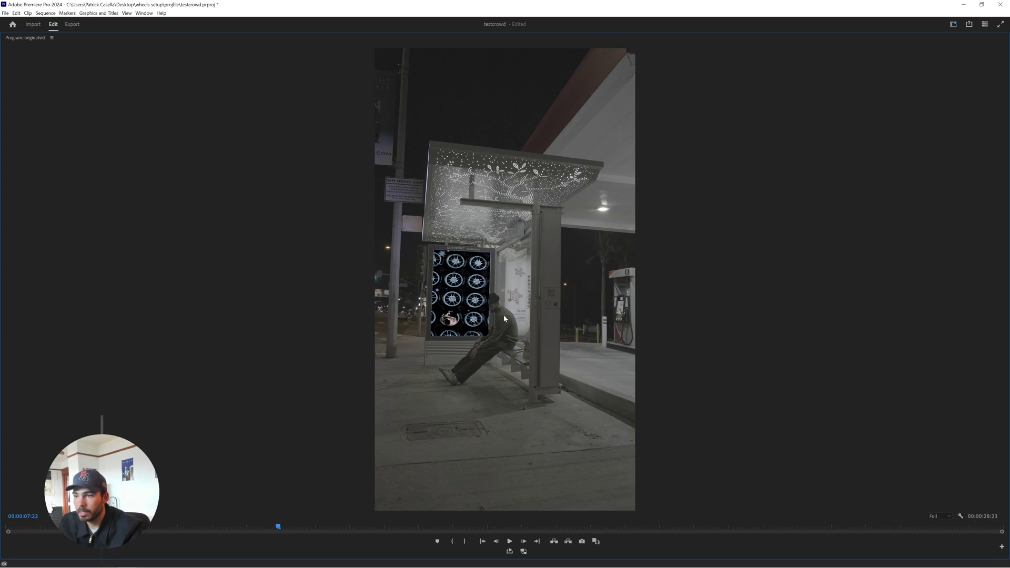
pyautogui.press('`')
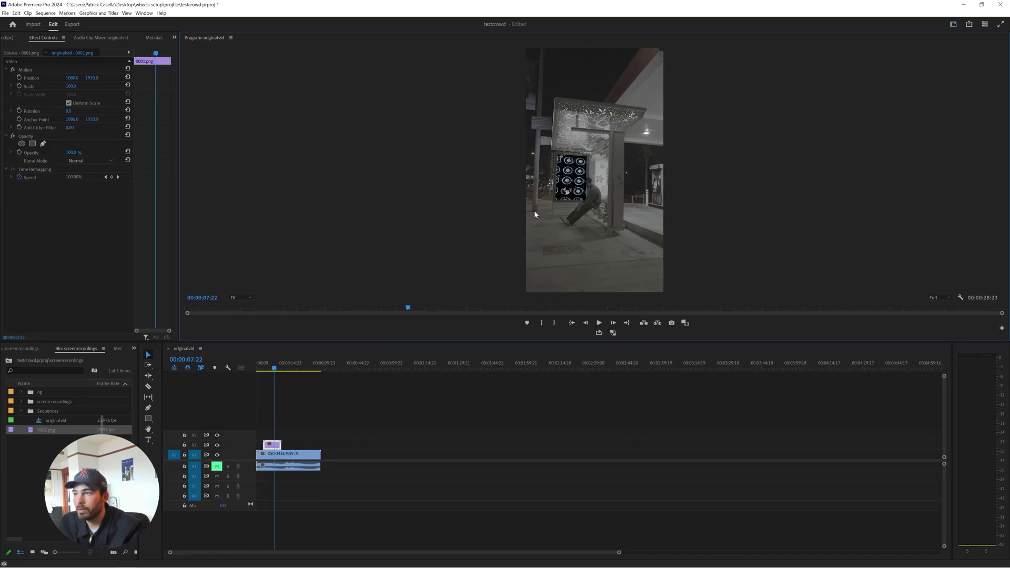
pyautogui.press('`')
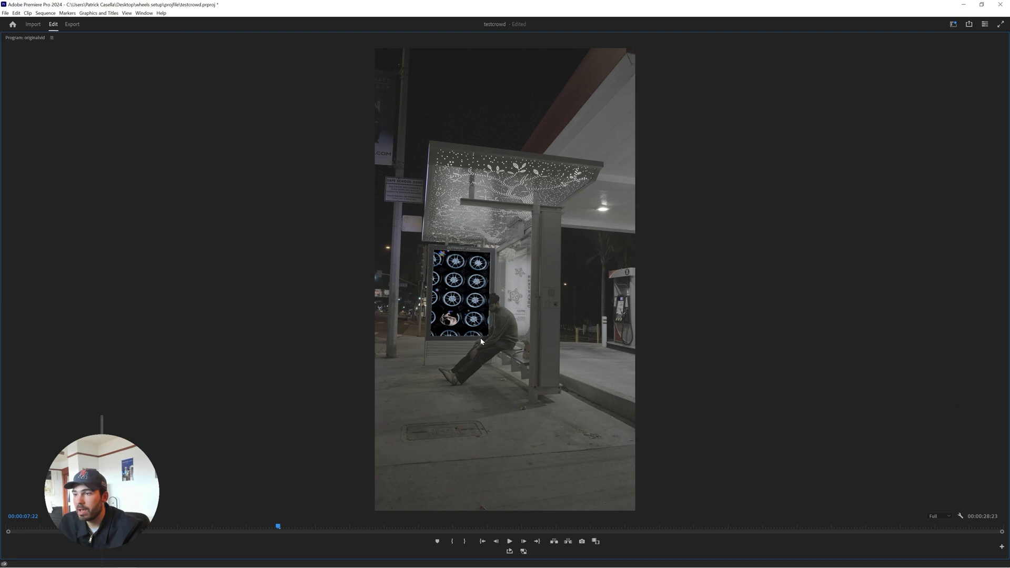
pyautogui.press('space')
pyautogui.press('space')
pyautogui.press('`')
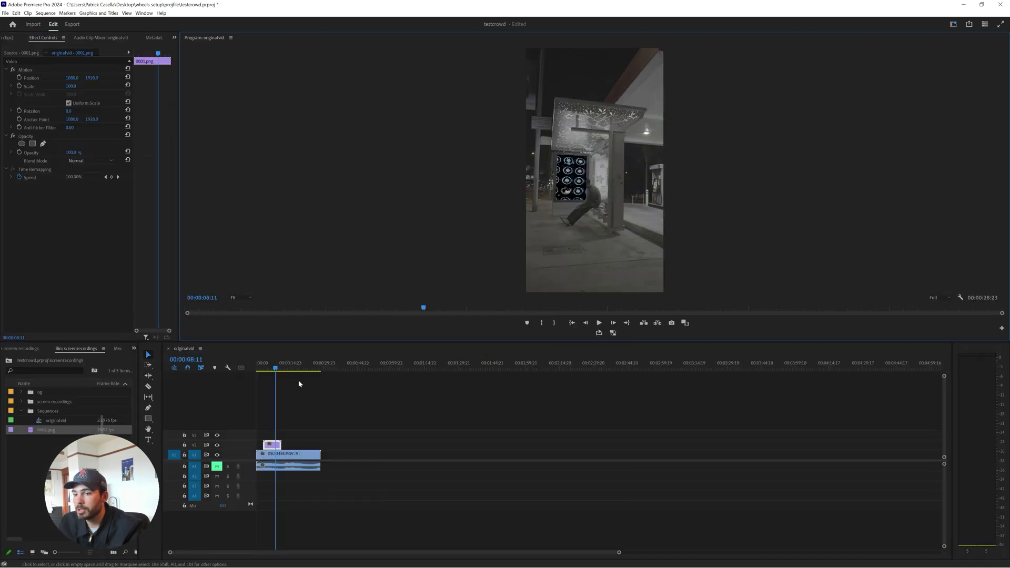
pyautogui.press('j')
pyautogui.press('j')
pyautogui.press('j')
pyautogui.press('k')
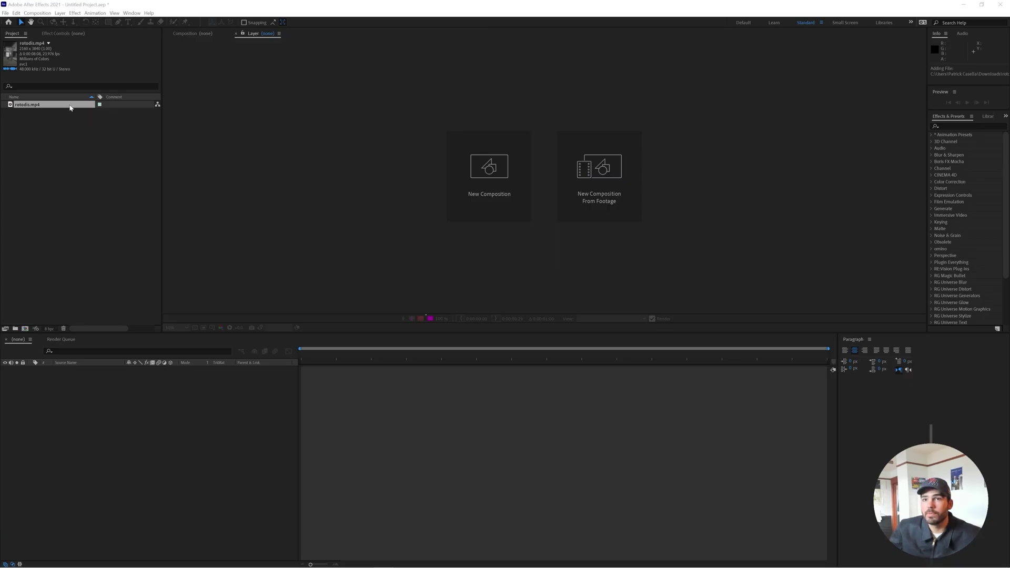
# Build the rotodis composition from rotodis.mp4, review it to four seconds, and open its layer.
pyautogui.click(41, 104)
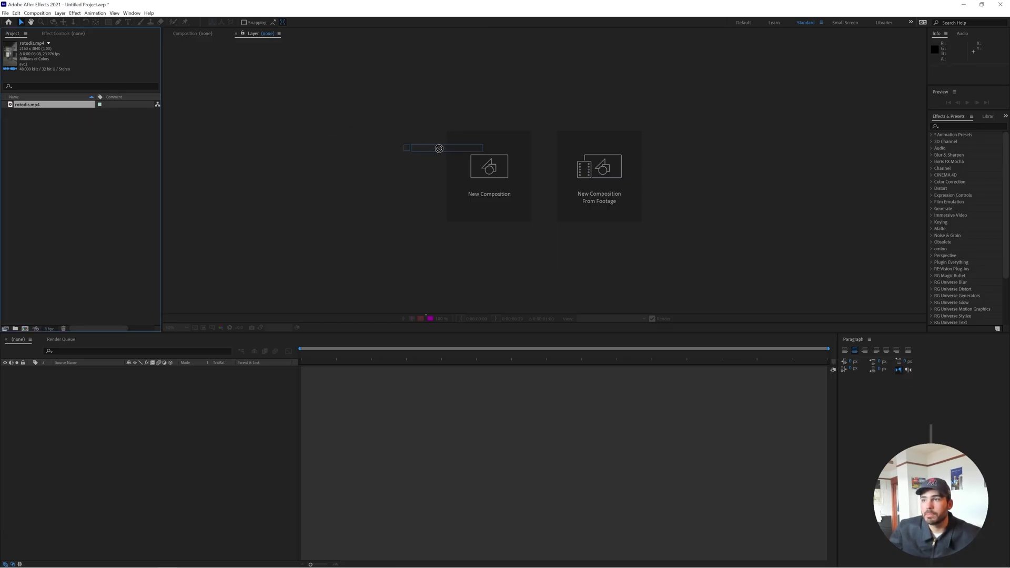
pyautogui.click(599, 185)
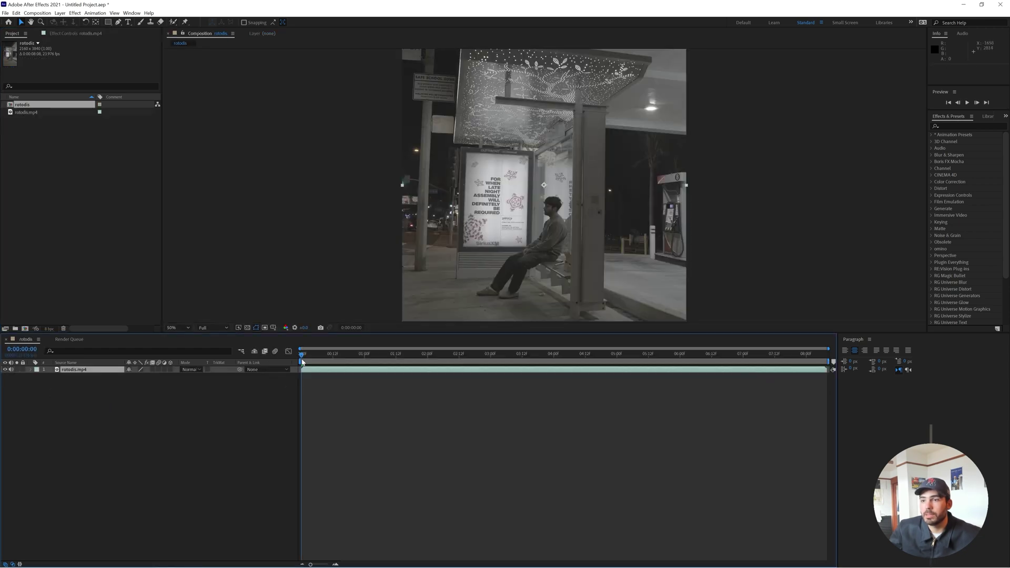
pyautogui.moveTo(303, 362); pyautogui.dragTo(580, 361)
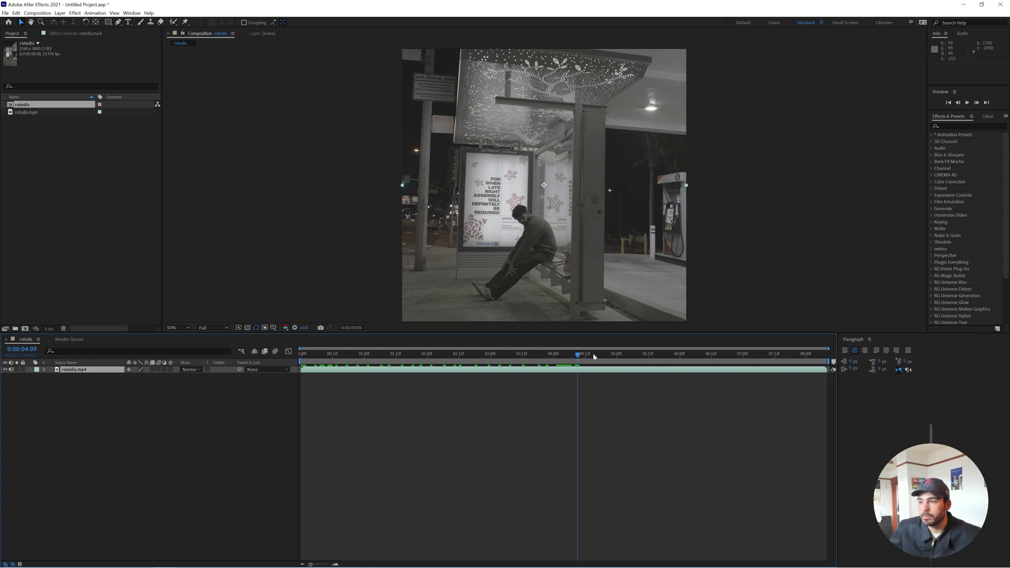
pyautogui.moveTo(593, 357)
pyautogui.mouseDown()
pyautogui.moveTo(629, 361)
pyautogui.moveTo(582, 361)
pyautogui.mouseUp()
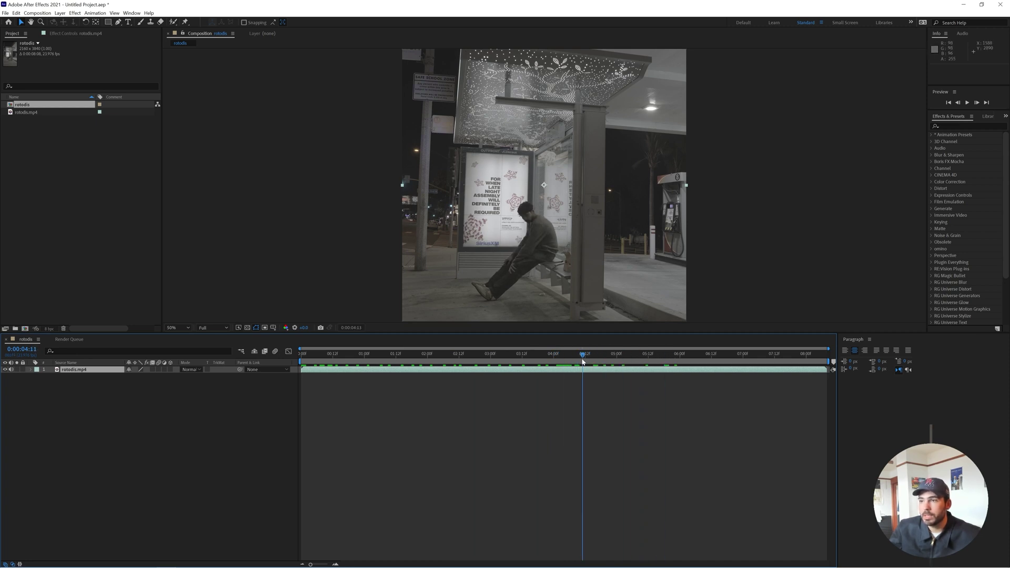
pyautogui.doubleClick(90, 371)
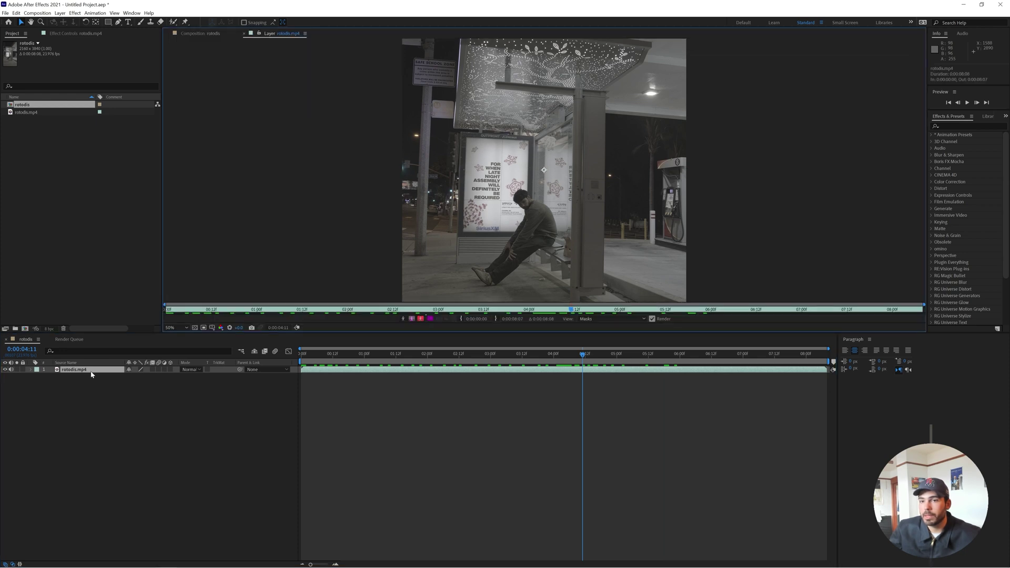
# Pick the Roto Brush tool and return the Layer viewer to the clip's first frame.
pyautogui.click(173, 23)
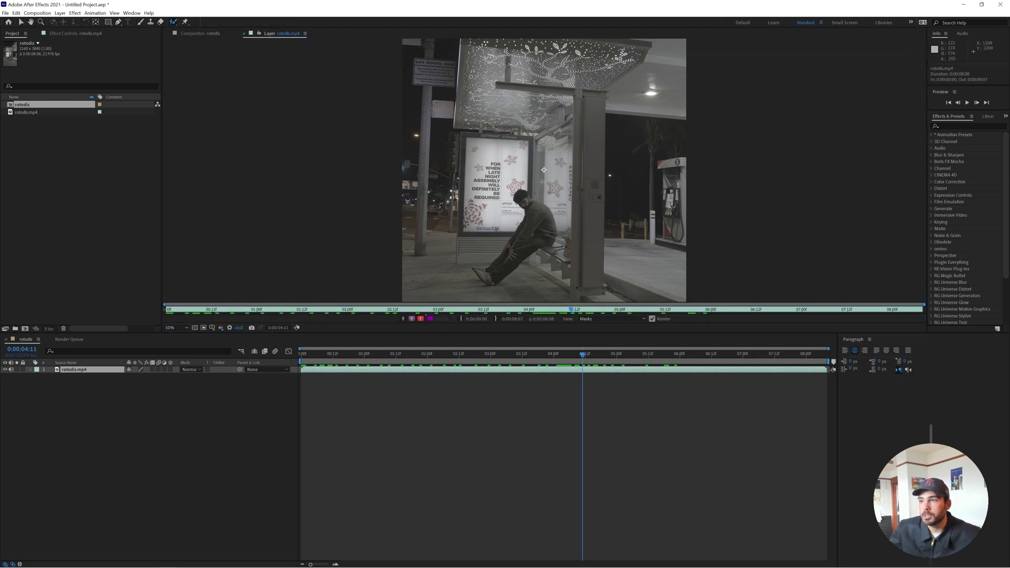
pyautogui.press('.')
pyautogui.press('.')
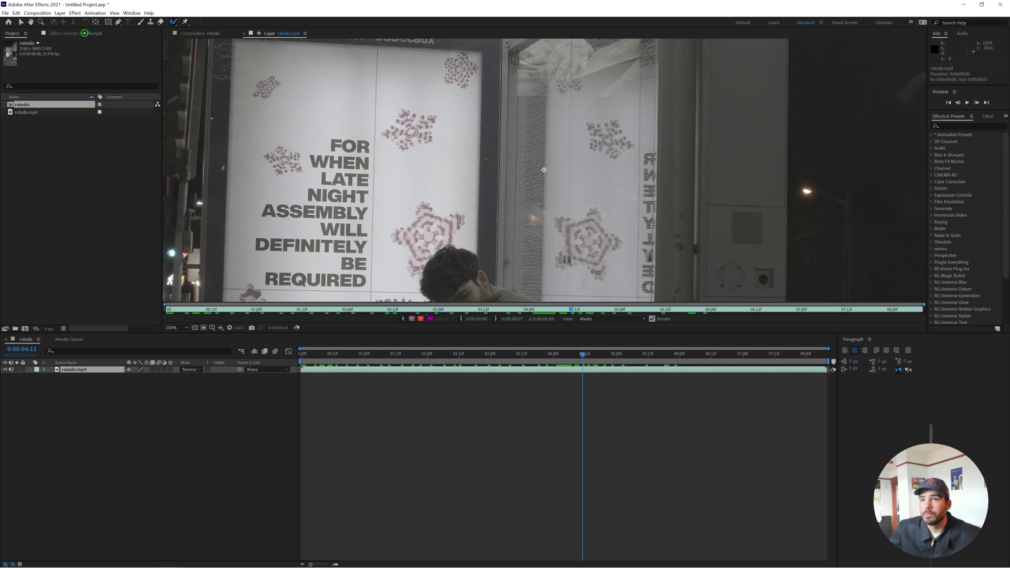
pyautogui.press(',')
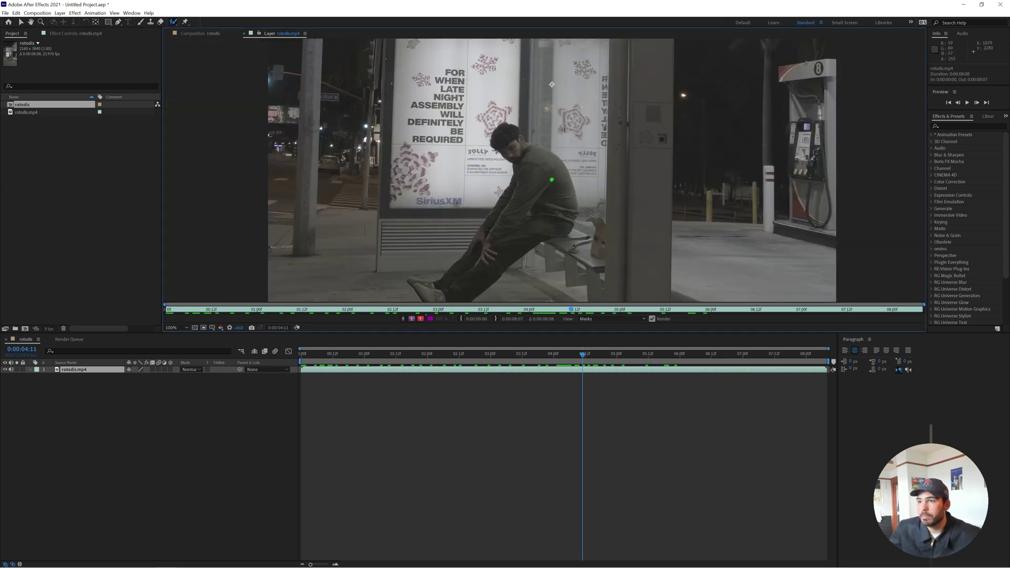
pyautogui.click(378, 354)
pyautogui.moveTo(378, 355); pyautogui.dragTo(287, 355)
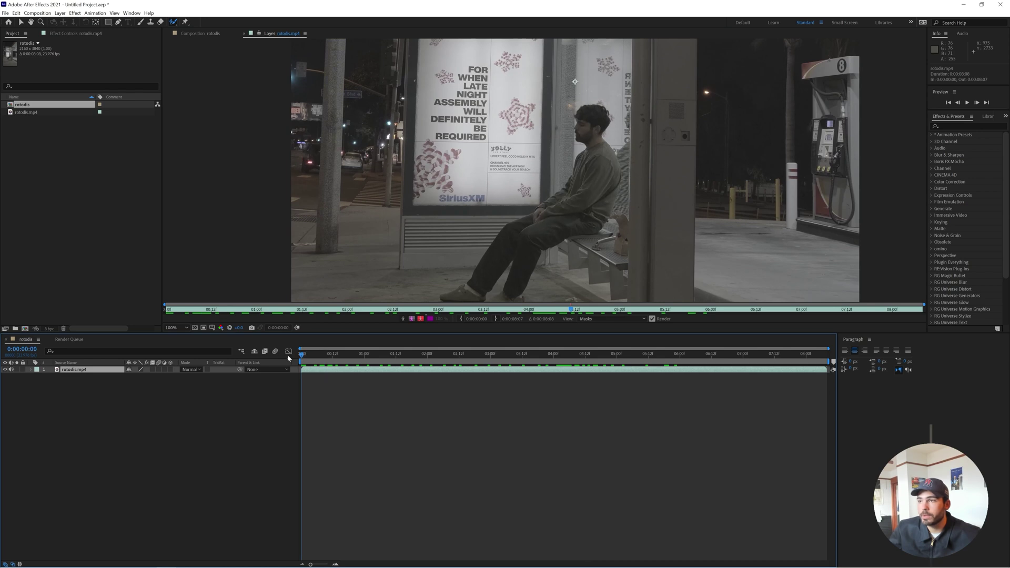
# Paint the man's head, leg and shoe as foreground.
pyautogui.moveTo(592, 128); pyautogui.dragTo(583, 132)
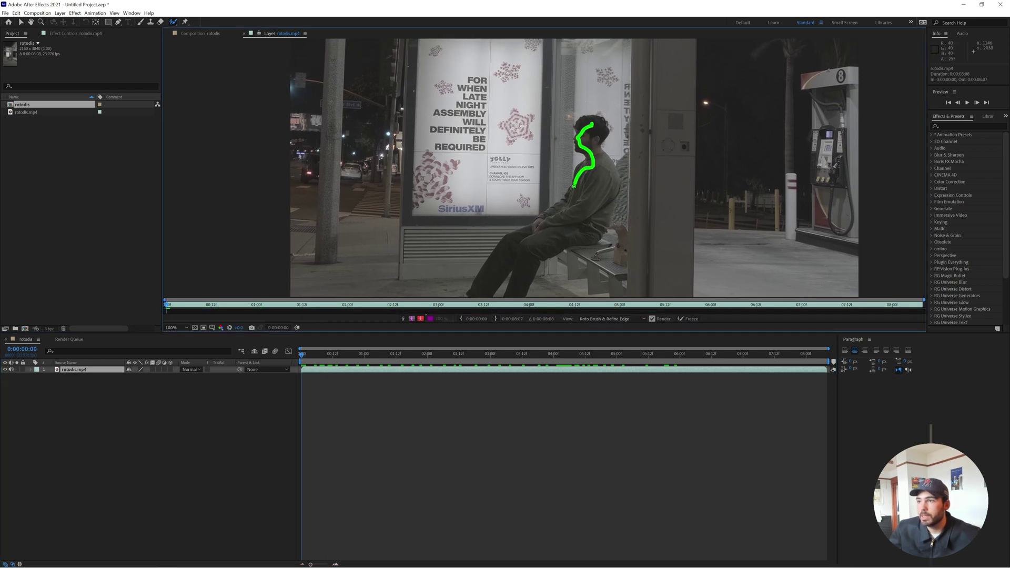
pyautogui.moveTo(524, 235); pyautogui.dragTo(496, 271)
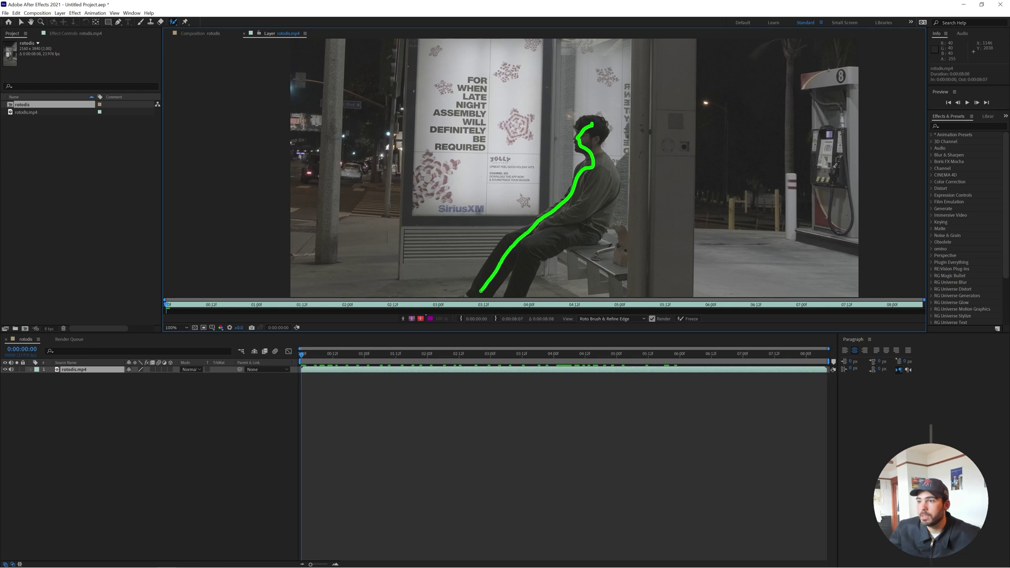
pyautogui.moveTo(474, 300)
pyautogui.mouseDown()
pyautogui.moveTo(494, 216)
pyautogui.moveTo(481, 223)
pyautogui.mouseUp()
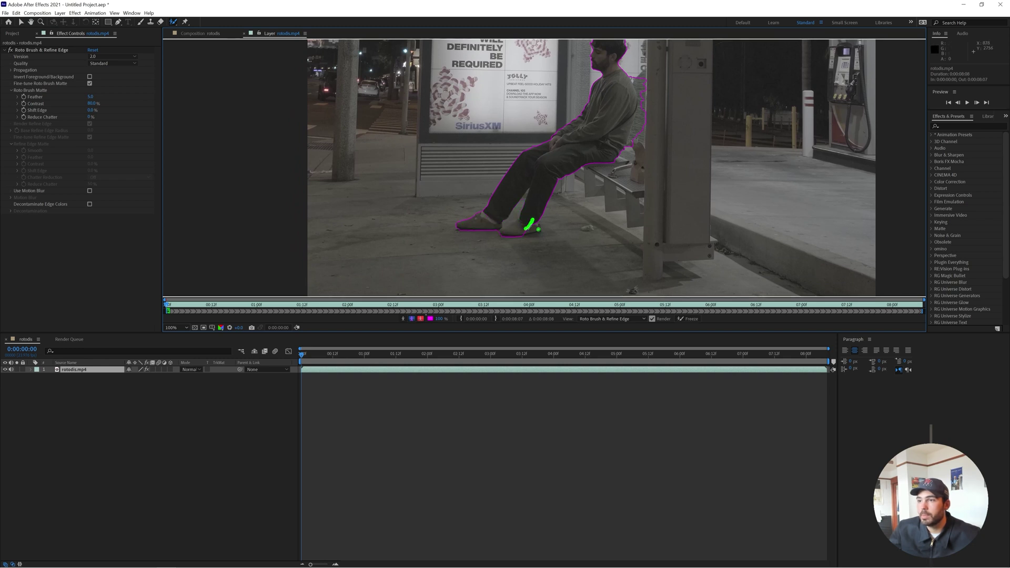
pyautogui.scroll(4, 613, 79)
pyautogui.scroll(-2, 574, 184)
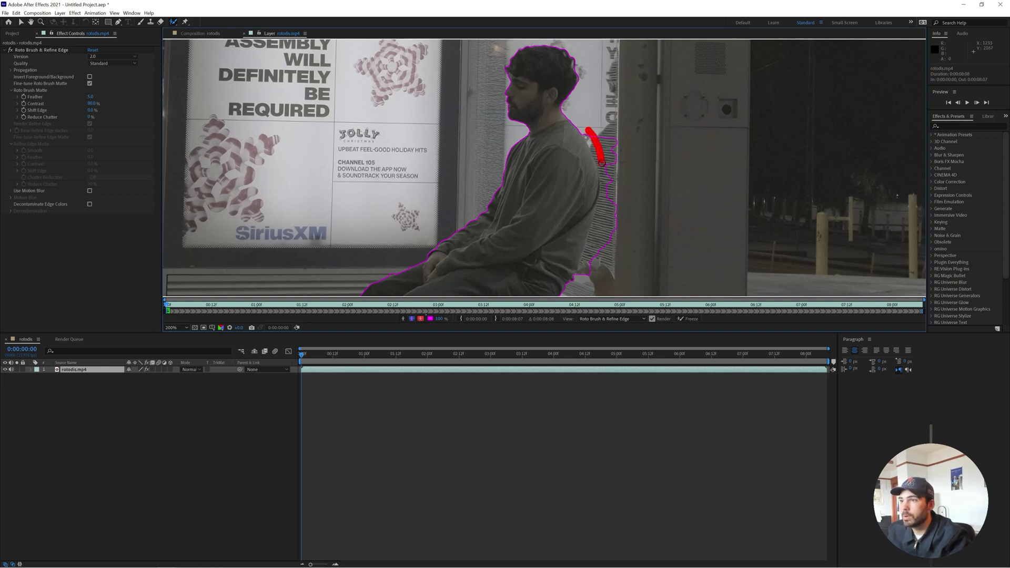
# Subtract the background behind his back, add his lower back, then freeze the matte.
pyautogui.moveTo(593, 248)
pyautogui.keyDown('alt'); pyautogui.mouseDown()
pyautogui.moveTo(580, 282)
pyautogui.moveTo(591, 212)
pyautogui.mouseUp(); pyautogui.keyUp('alt')
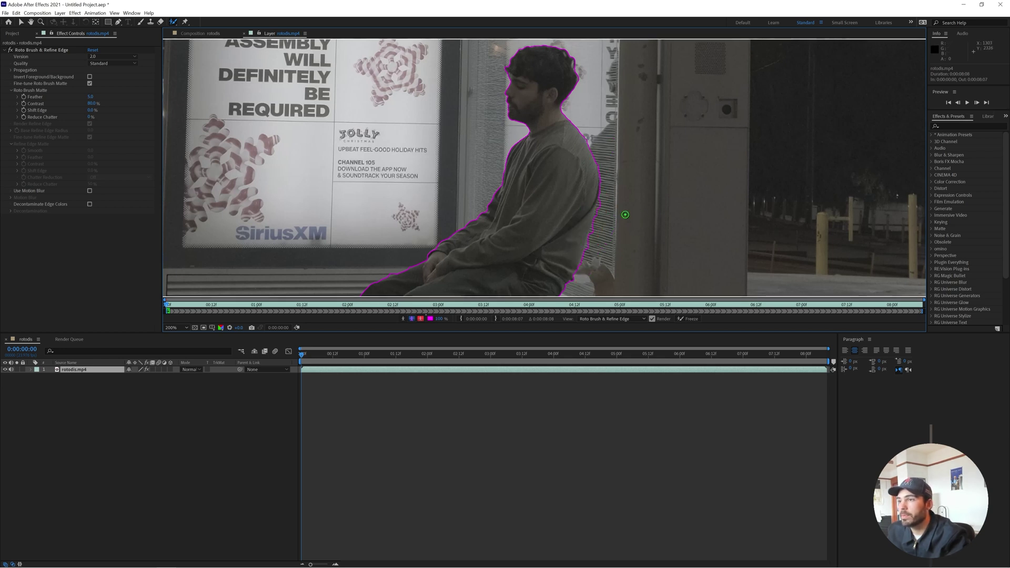
pyautogui.moveTo(627, 231); pyautogui.dragTo(658, 183)
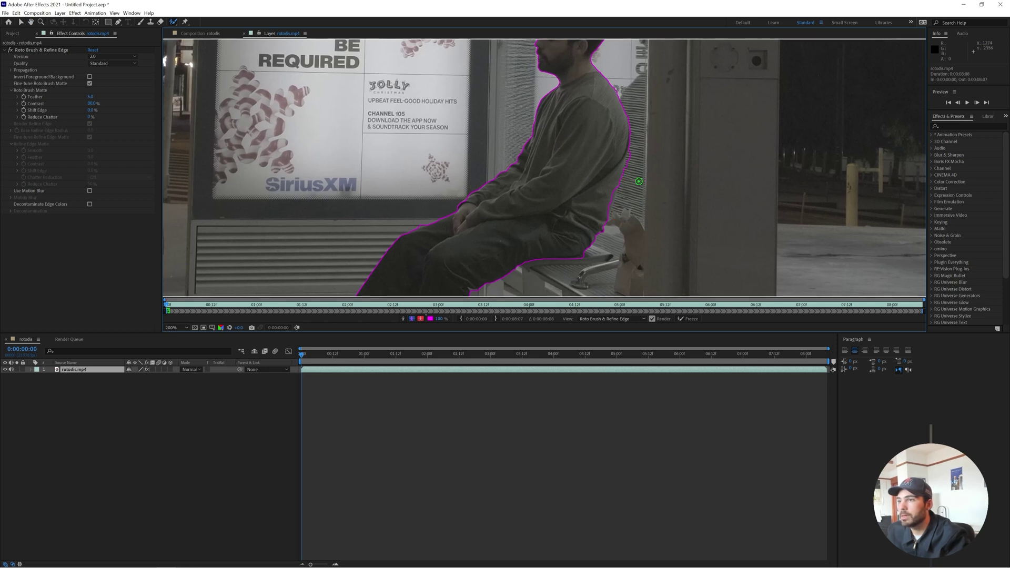
pyautogui.moveTo(613, 186); pyautogui.dragTo(608, 204)
pyautogui.scroll(2, 662, 212)
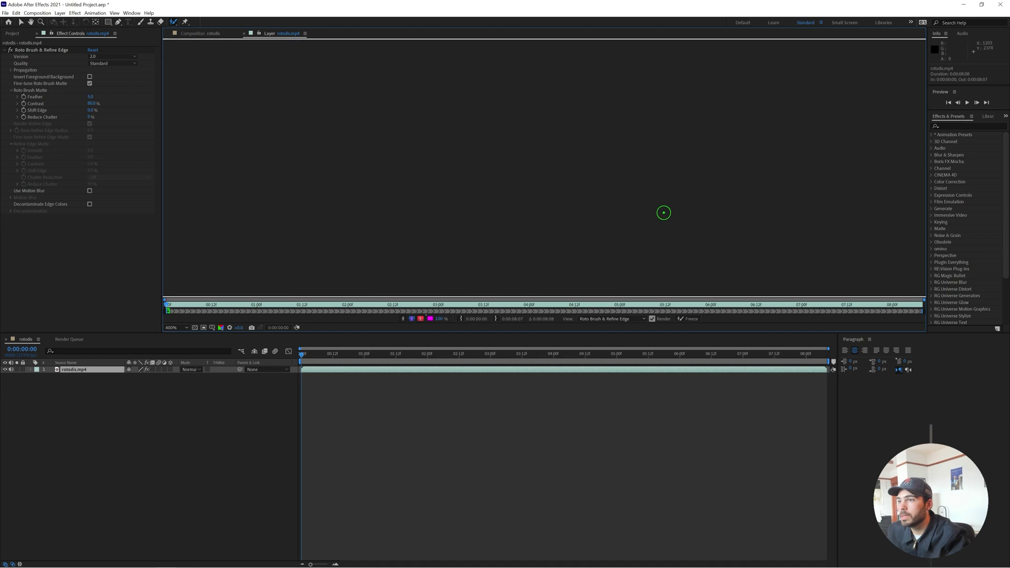
pyautogui.moveTo(690, 212)
pyautogui.mouseDown()
pyautogui.moveTo(680, 182)
pyautogui.moveTo(653, 185)
pyautogui.moveTo(657, 231)
pyautogui.mouseUp()
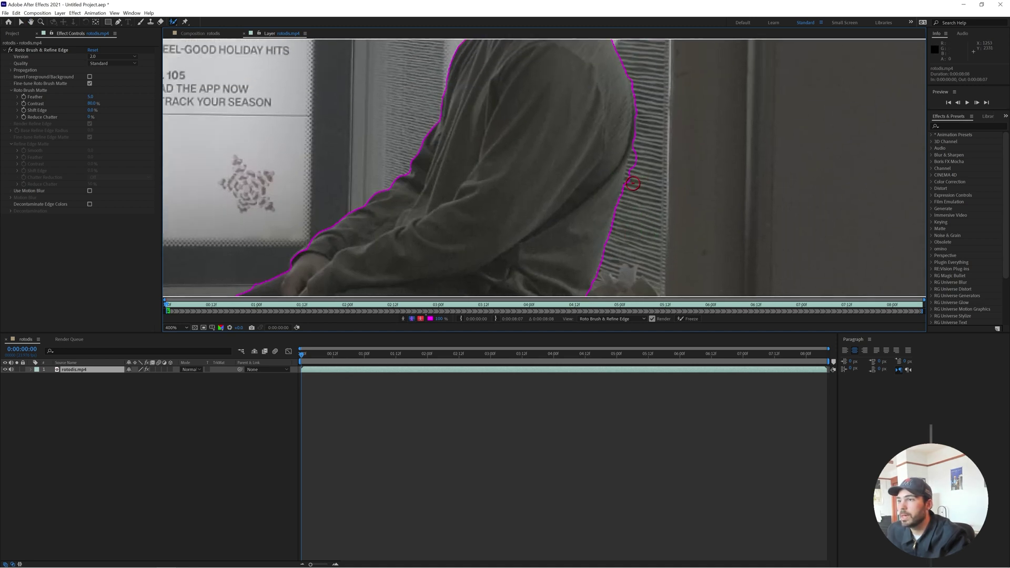
pyautogui.moveTo(651, 87); pyautogui.dragTo(603, 170)
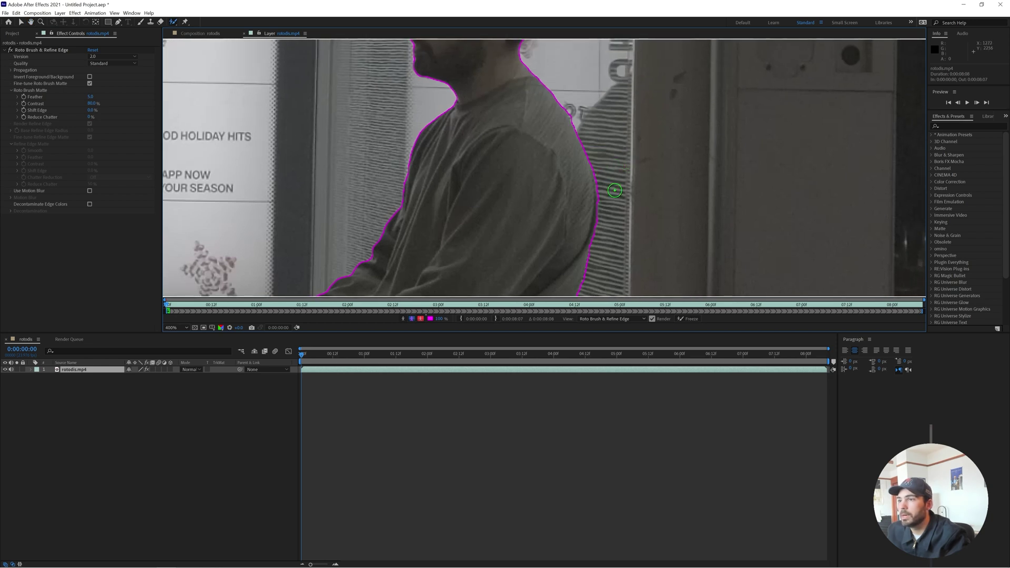
pyautogui.scroll(-2, 602, 171)
pyautogui.scroll(-6, 603, 166)
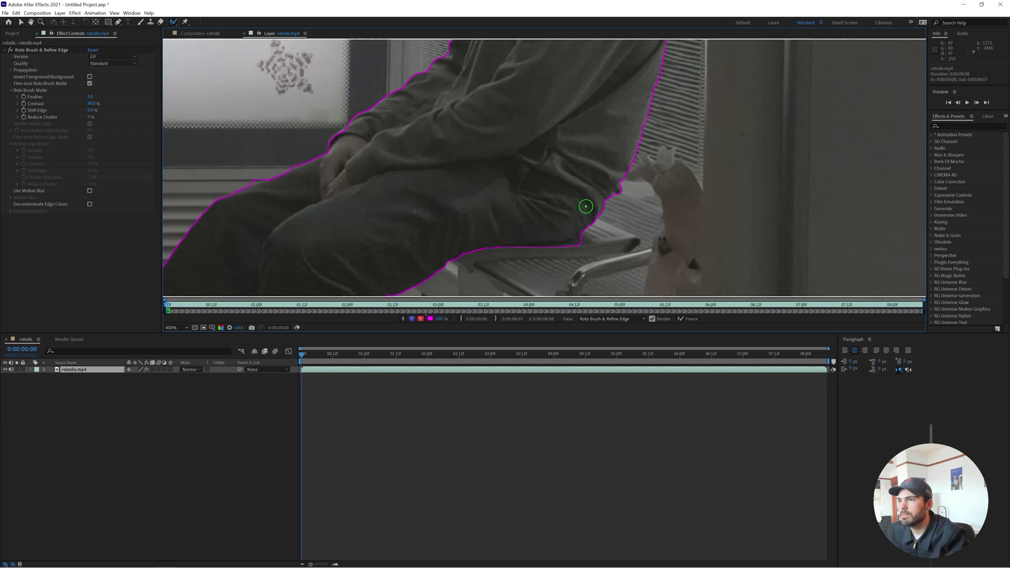
pyautogui.press('/')
pyautogui.click(690, 320)
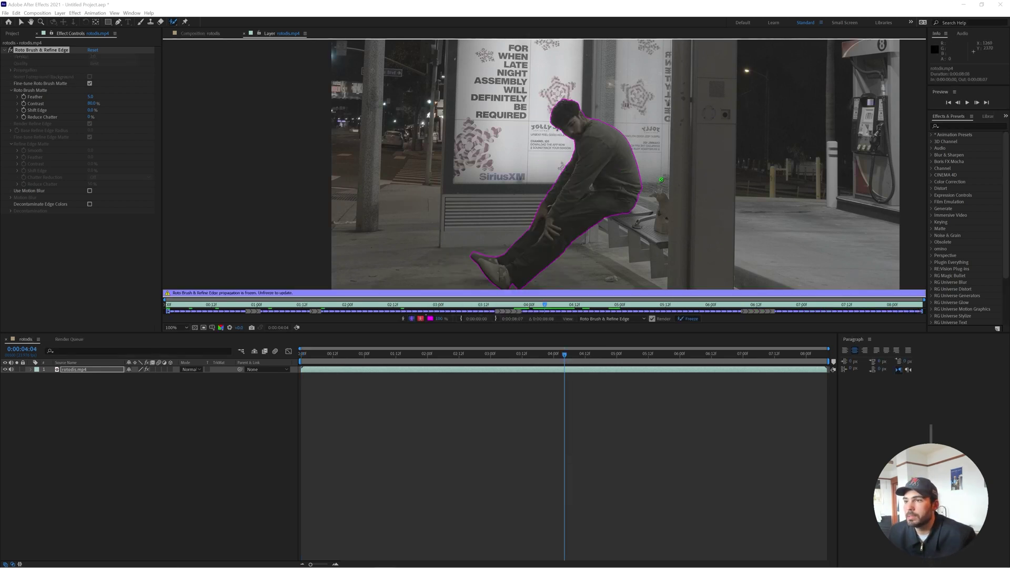
# Inspect the frozen matte at four seconds and later frames using Alpha Overlay and Alpha view.
pyautogui.moveTo(566, 356)
pyautogui.mouseDown()
pyautogui.moveTo(595, 358)
pyautogui.moveTo(572, 358)
pyautogui.mouseUp()
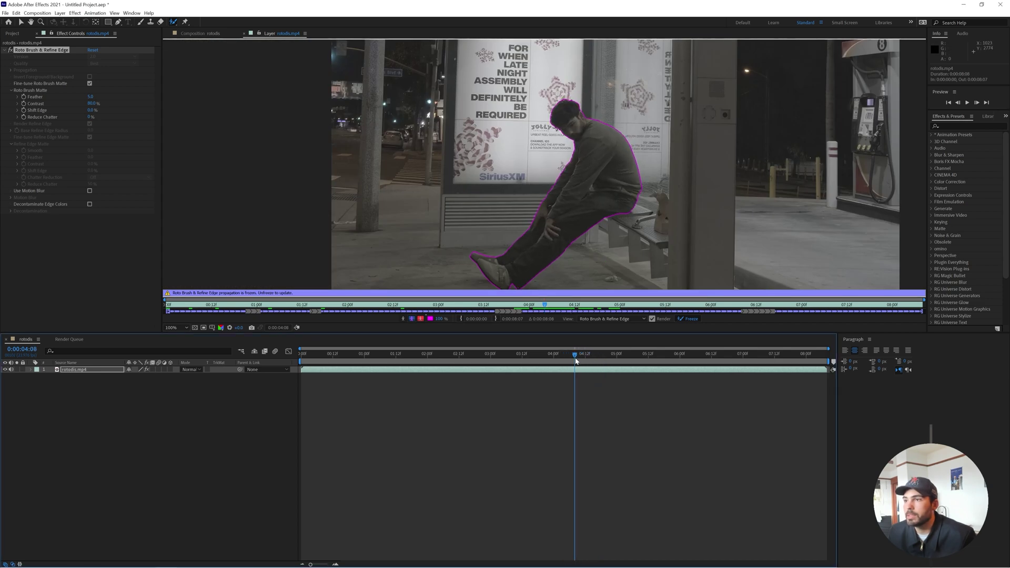
pyautogui.scroll(1, 574, 160)
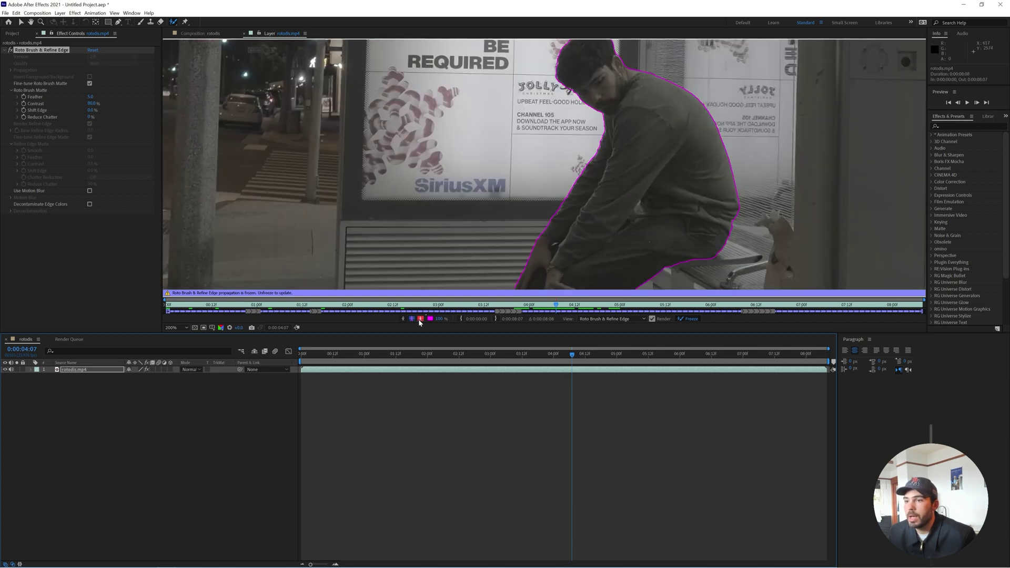
pyautogui.click(419, 320)
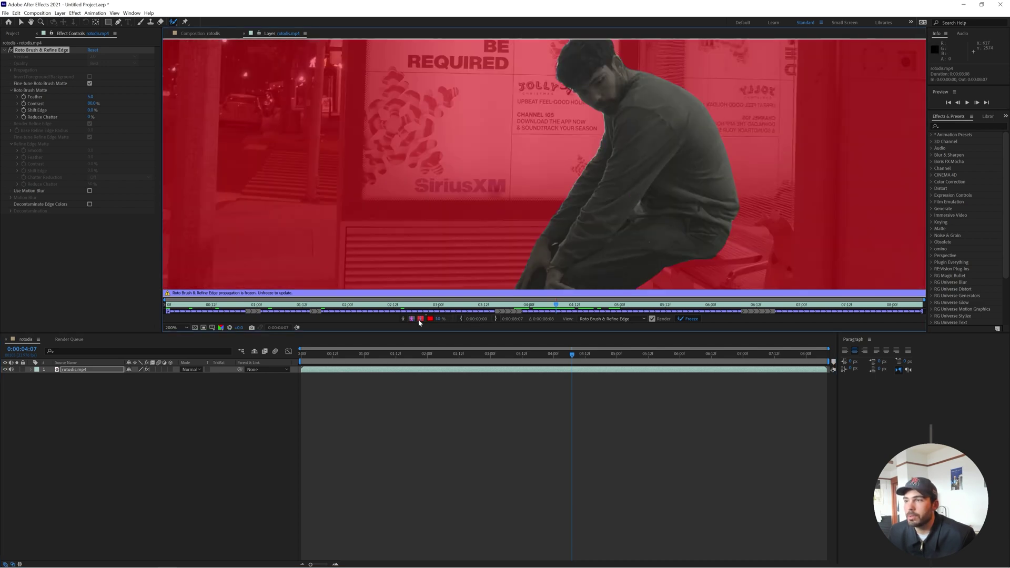
pyautogui.click(411, 319)
pyautogui.scroll(-4, 563, 221)
pyautogui.scroll(2, 589, 229)
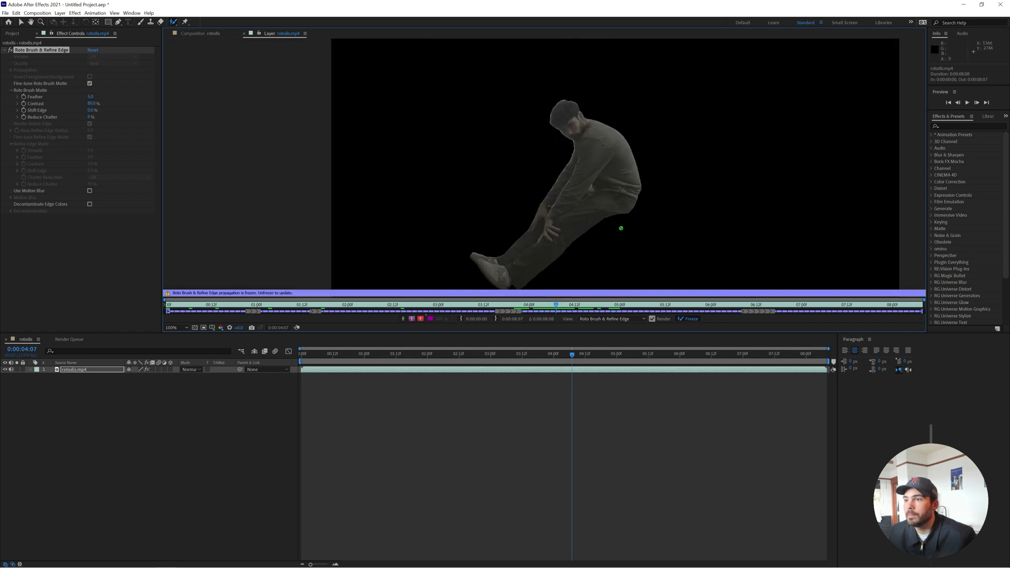
pyautogui.scroll(-2, 622, 238)
pyautogui.moveTo(573, 354); pyautogui.dragTo(659, 362)
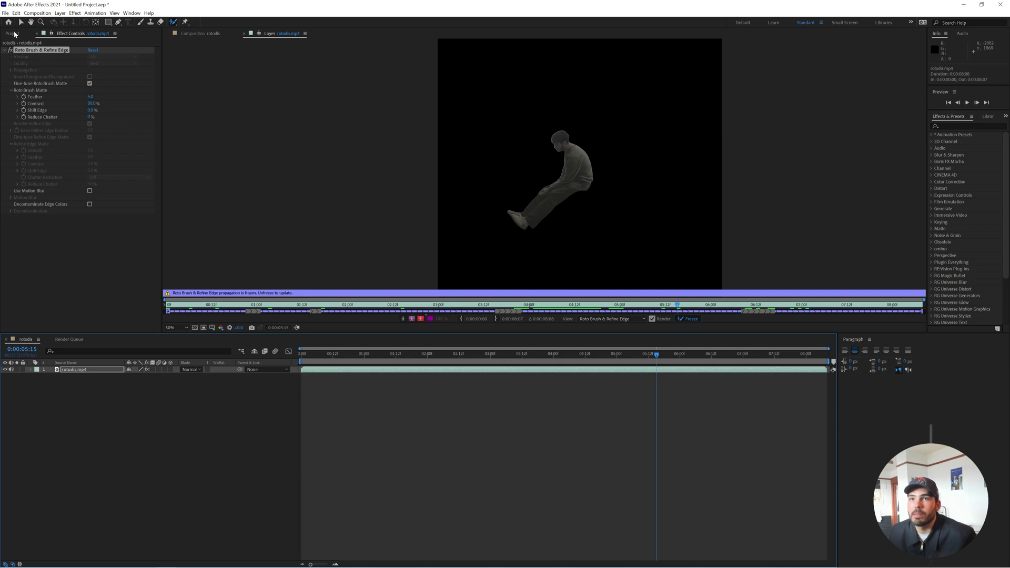
pyautogui.click(5, 12)
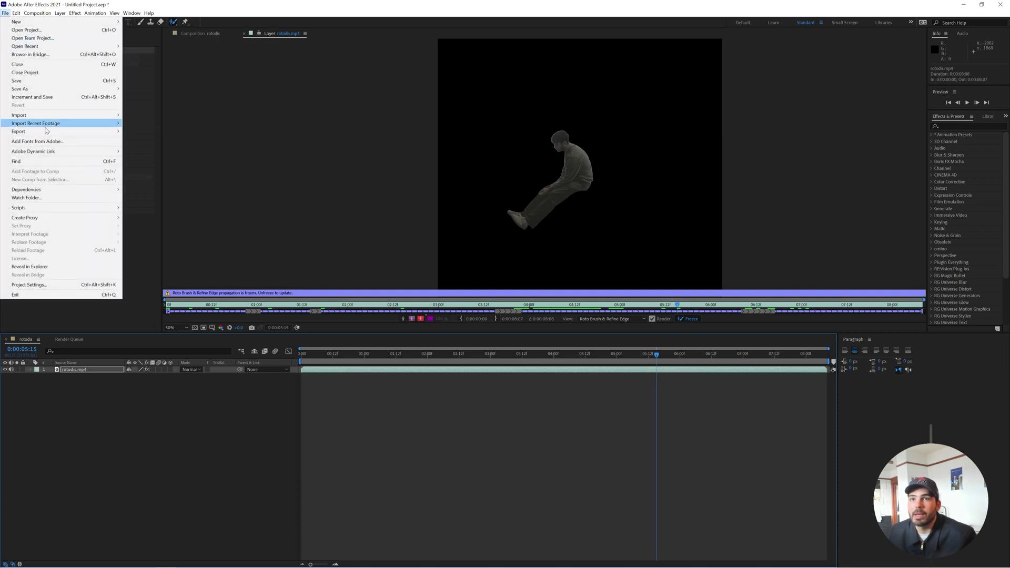
# Add the roto composition to the Render Queue, leaving Render Settings unchanged.
pyautogui.moveTo(79, 131)
pyautogui.click(136, 139)
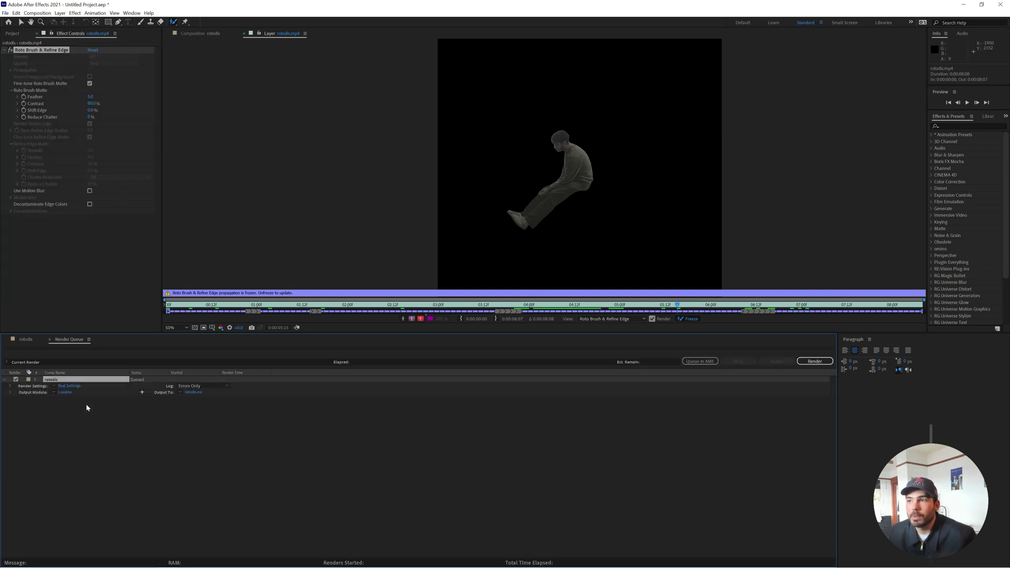
pyautogui.click(69, 386)
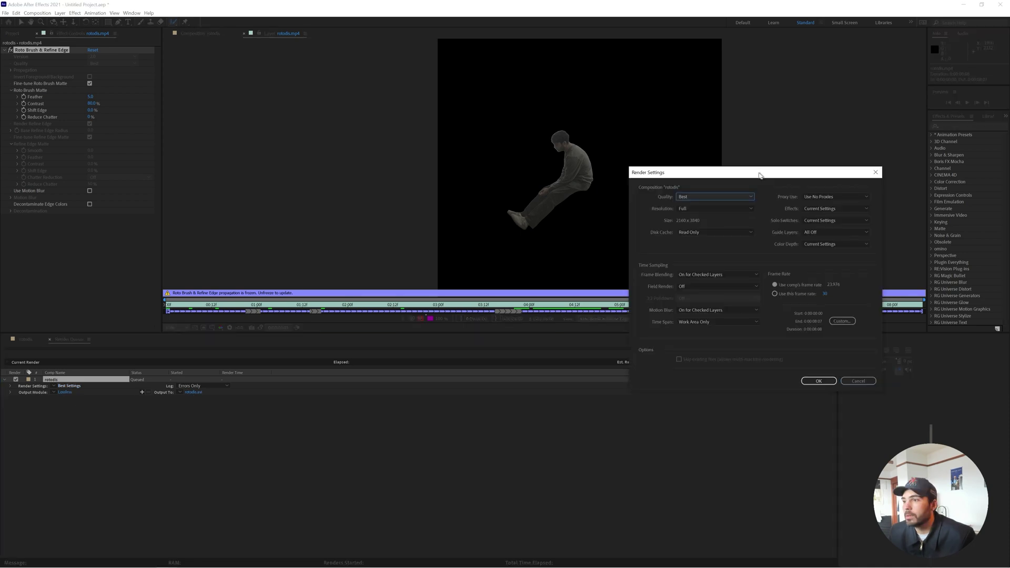
pyautogui.click(566, 129)
# Set the Output Module to RGB + Alpha, PNG Sequence, and start rendering.
pyautogui.click(66, 392)
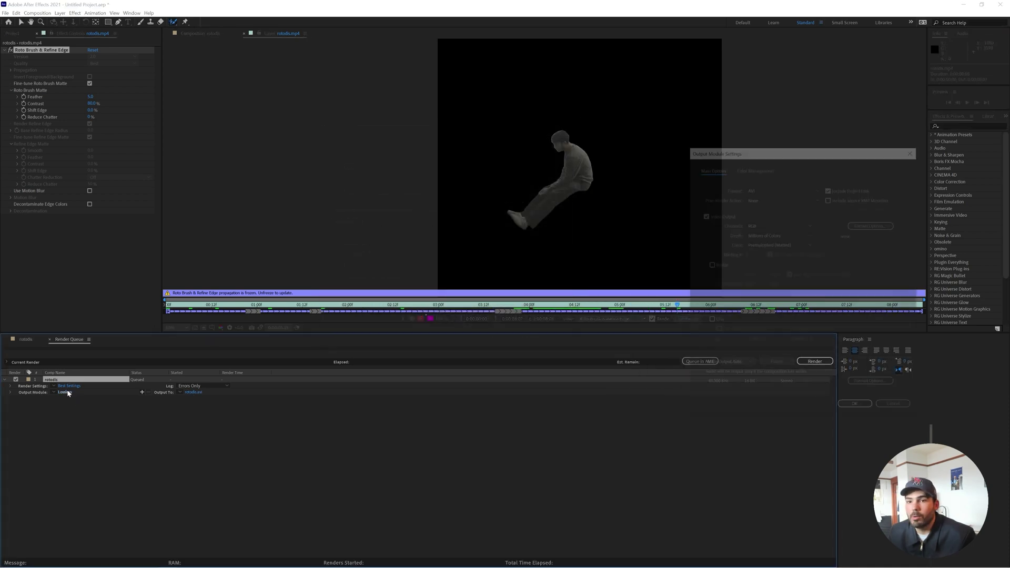
pyautogui.moveTo(818, 153); pyautogui.dragTo(346, 184)
pyautogui.click(292, 256)
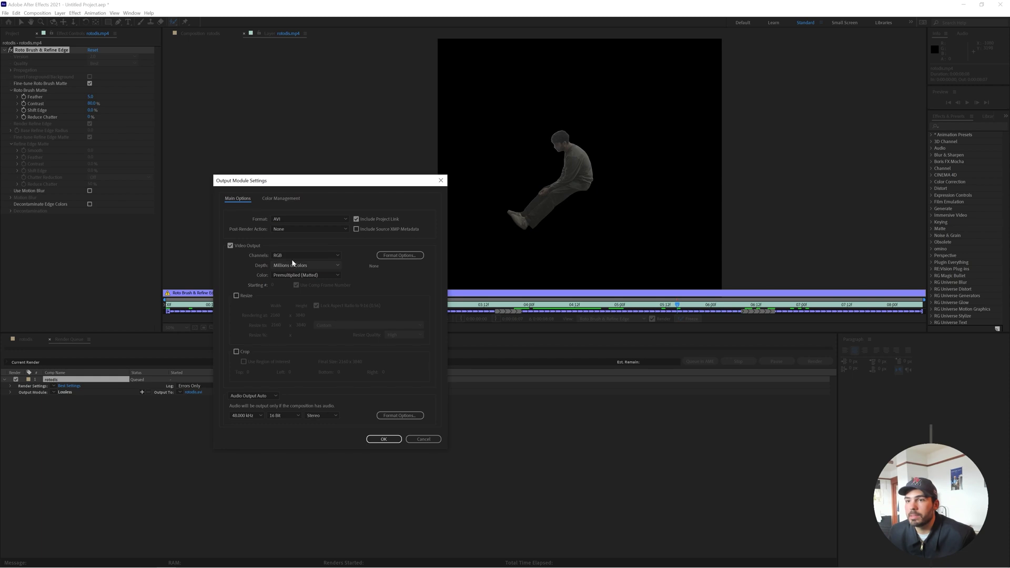
pyautogui.click(293, 279)
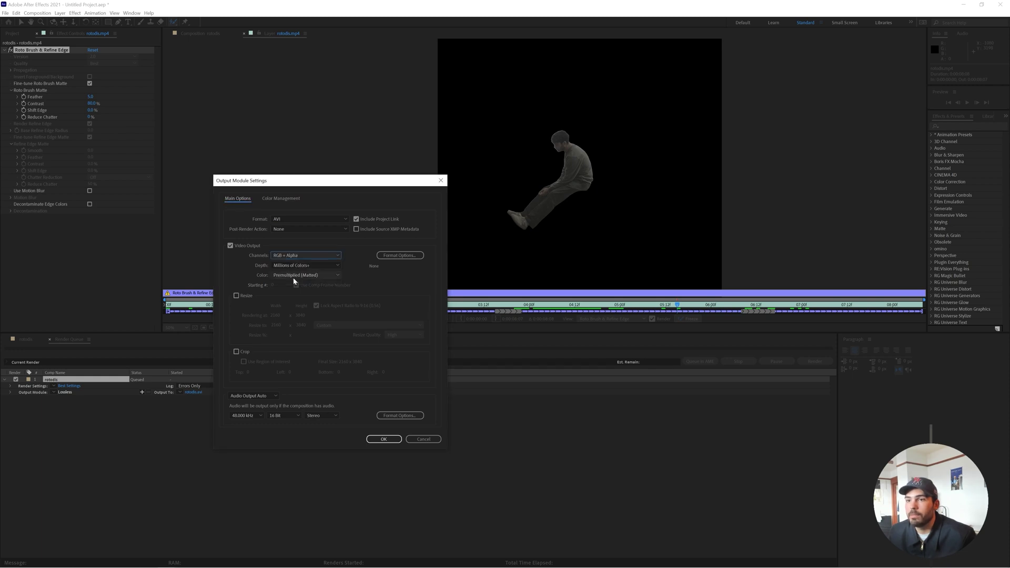
pyautogui.click(306, 219)
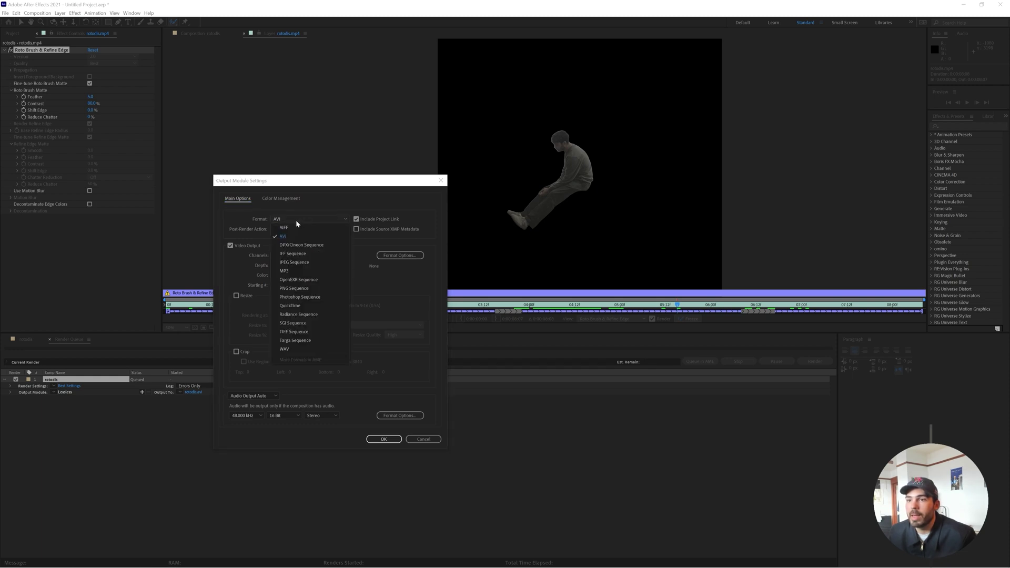
pyautogui.click(305, 288)
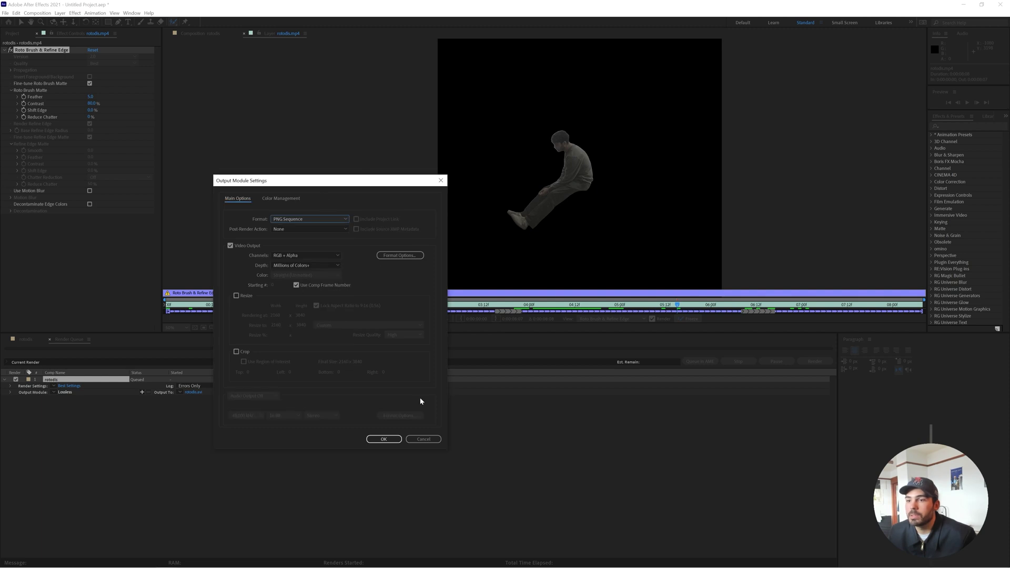
pyautogui.click(383, 439)
pyautogui.press('Return')
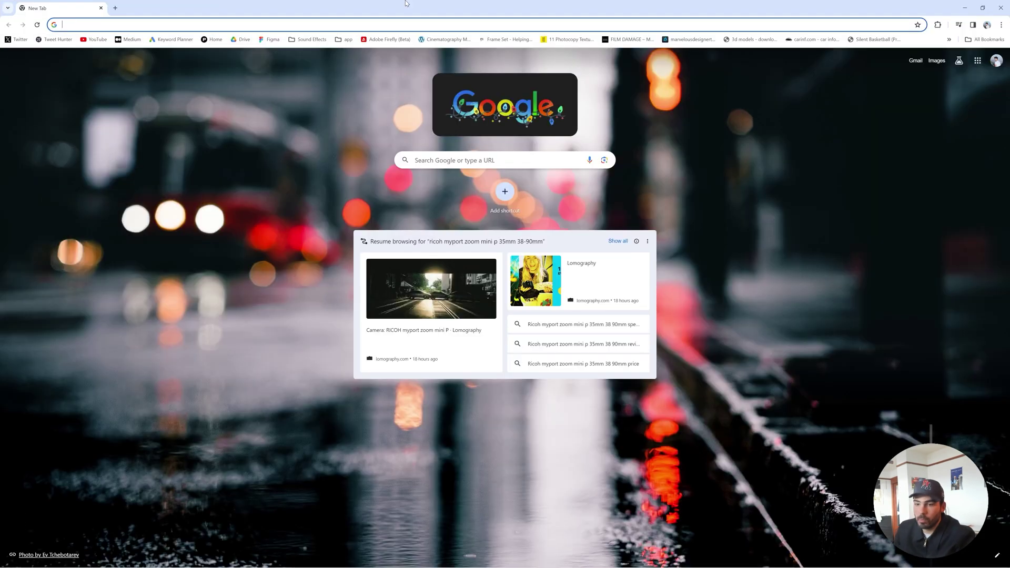
# Search 'runwayml', open the Runway website, and open its Remove Background tool.
pyautogui.write('runwayml')
pyautogui.press('Return')
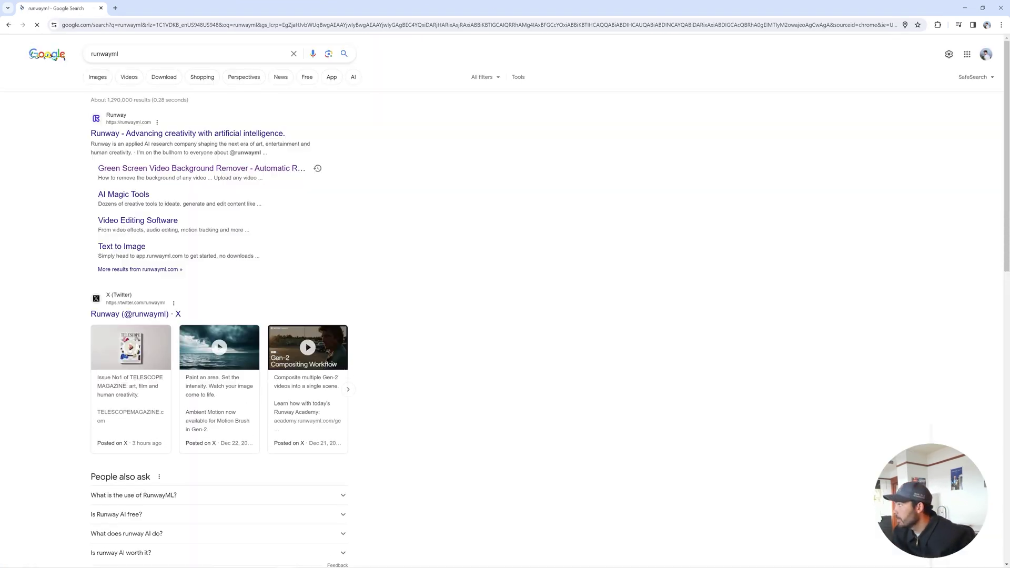
pyautogui.click(205, 134)
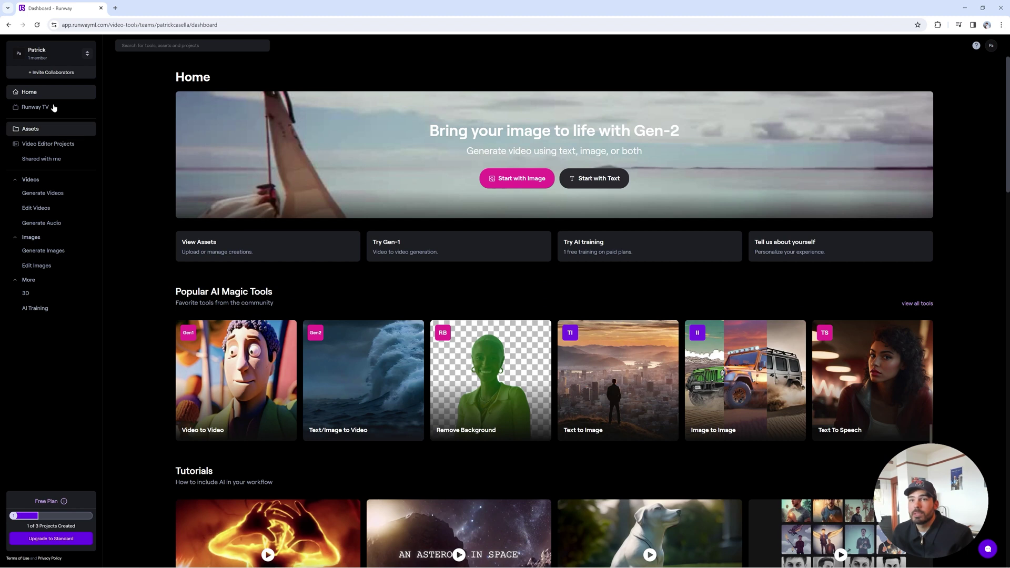
pyautogui.scroll(-1, 362, 368)
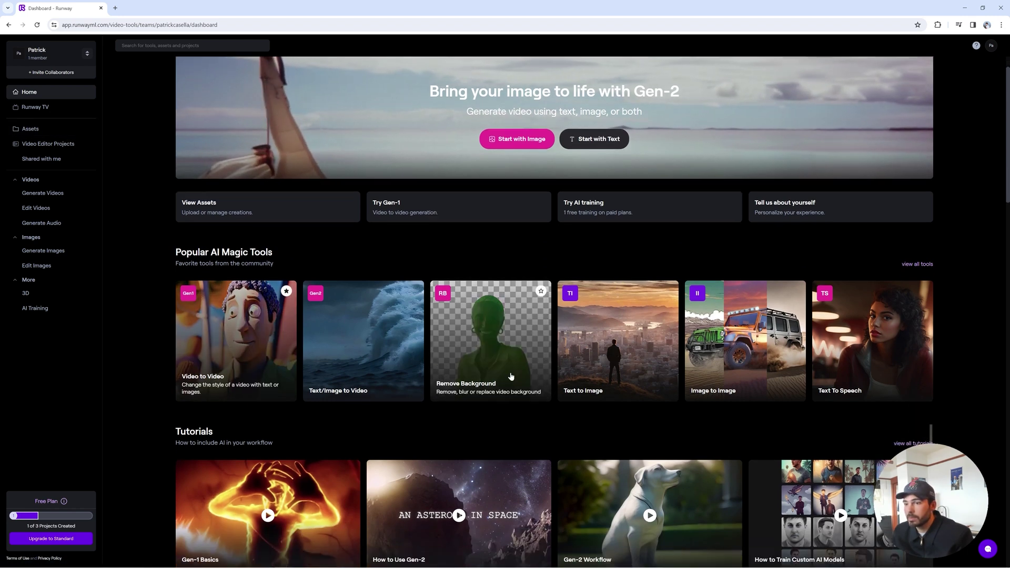
pyautogui.click(485, 348)
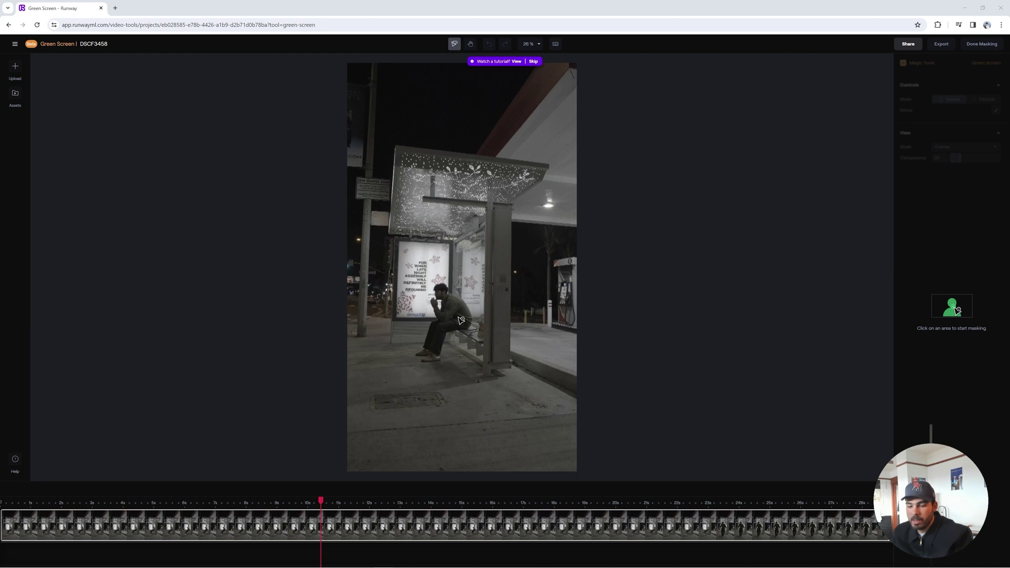
# Click the seated man to include him in the mask.
pyautogui.keyDown('ctrl'); pyautogui.scroll(3, 461, 319); pyautogui.keyUp('ctrl')
pyautogui.keyDown('ctrl'); pyautogui.scroll(-5, 461, 319); pyautogui.keyUp('ctrl')
pyautogui.keyDown('ctrl'); pyautogui.scroll(2, 461, 319); pyautogui.keyUp('ctrl')
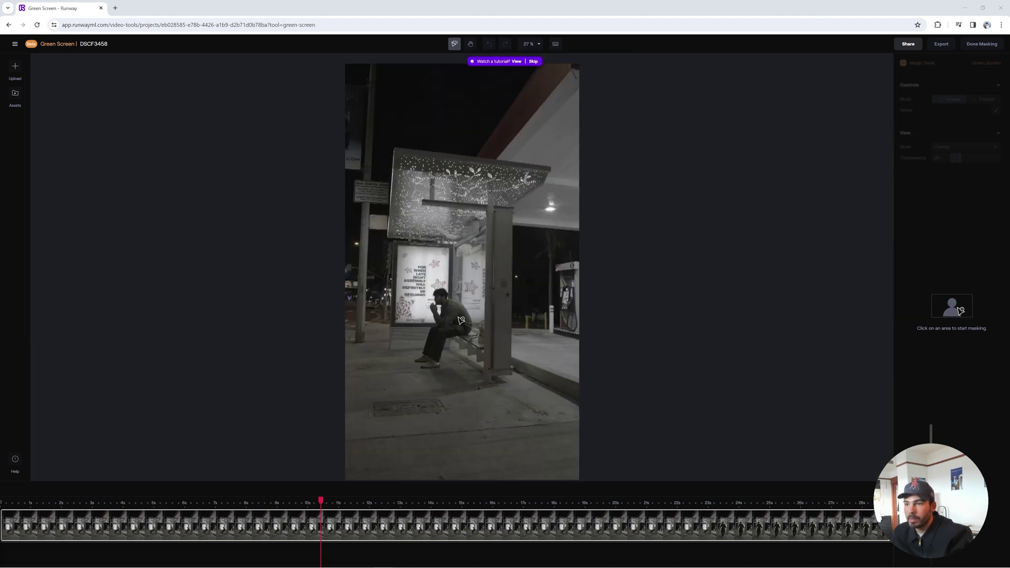
pyautogui.keyDown('ctrl'); pyautogui.scroll(3, 461, 320); pyautogui.keyUp('ctrl')
pyautogui.click(434, 309)
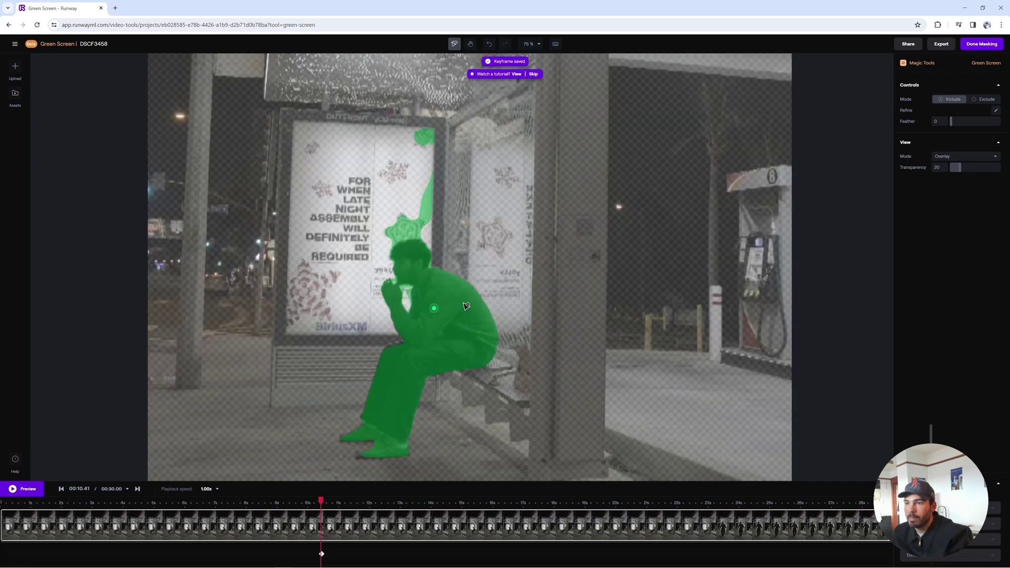
pyautogui.press('super')
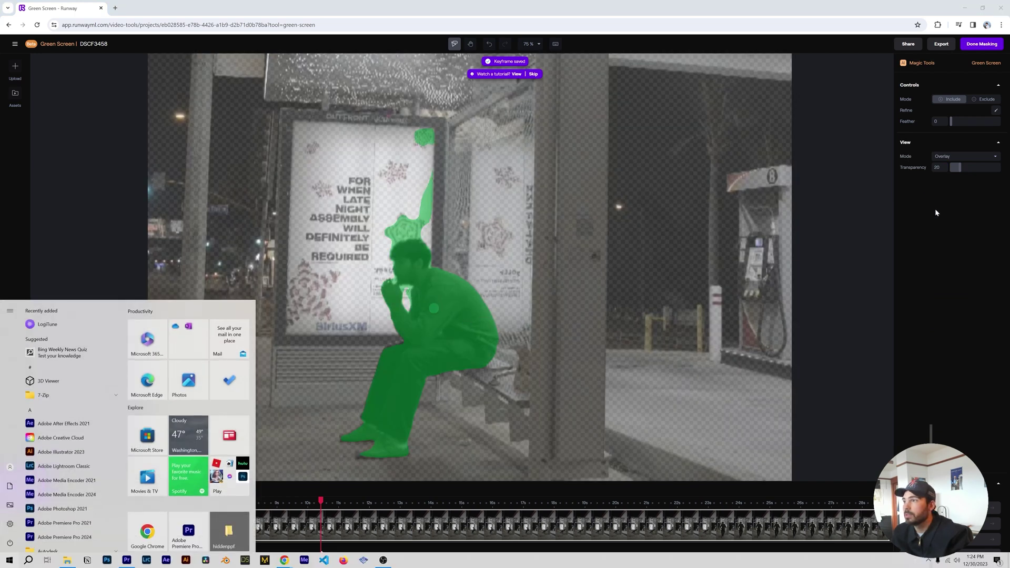
# Exclude the pole above his head, switch back to Include, and finish masking.
pyautogui.click(983, 99)
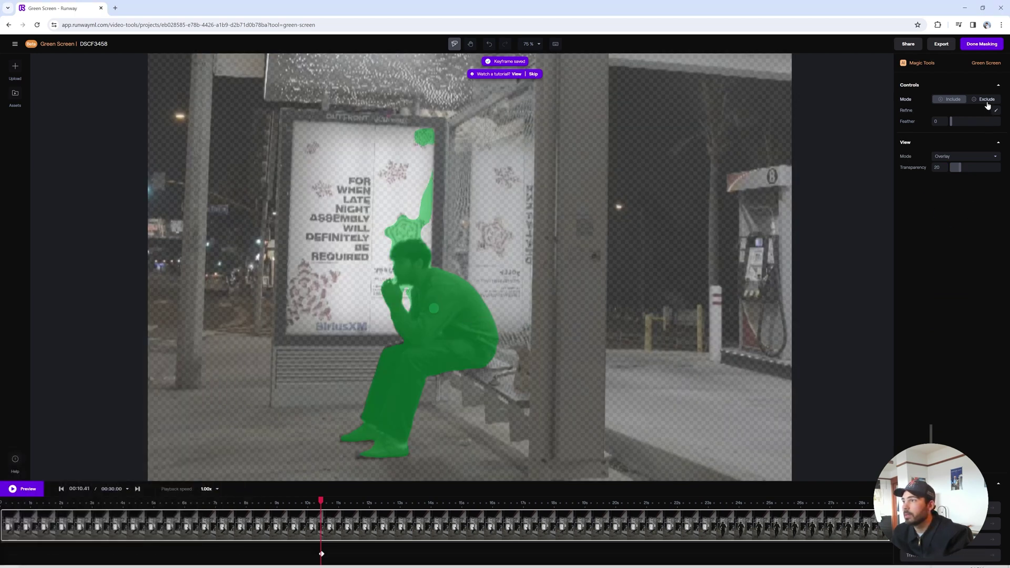
pyautogui.click(444, 227)
pyautogui.click(405, 231)
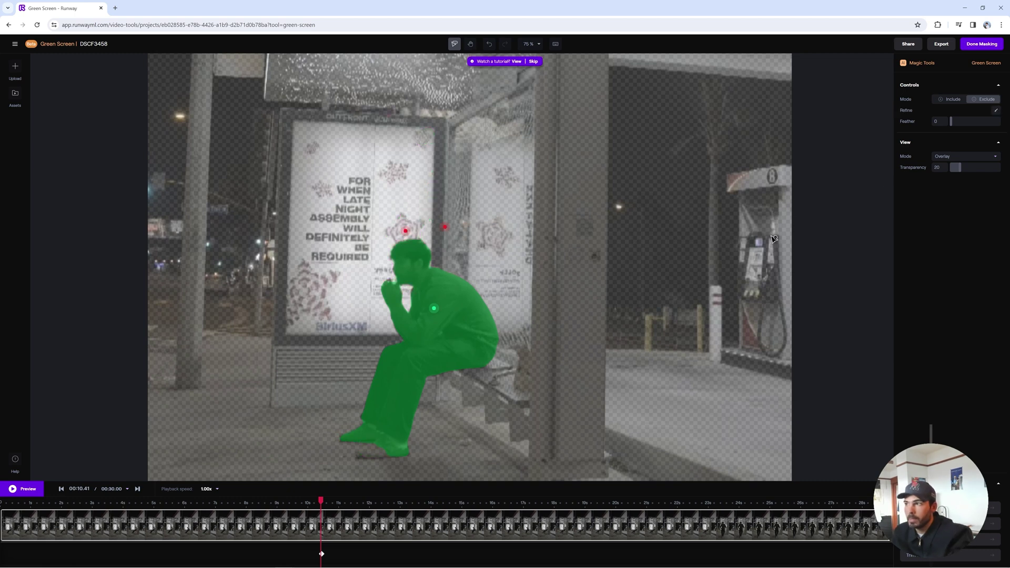
pyautogui.click(951, 99)
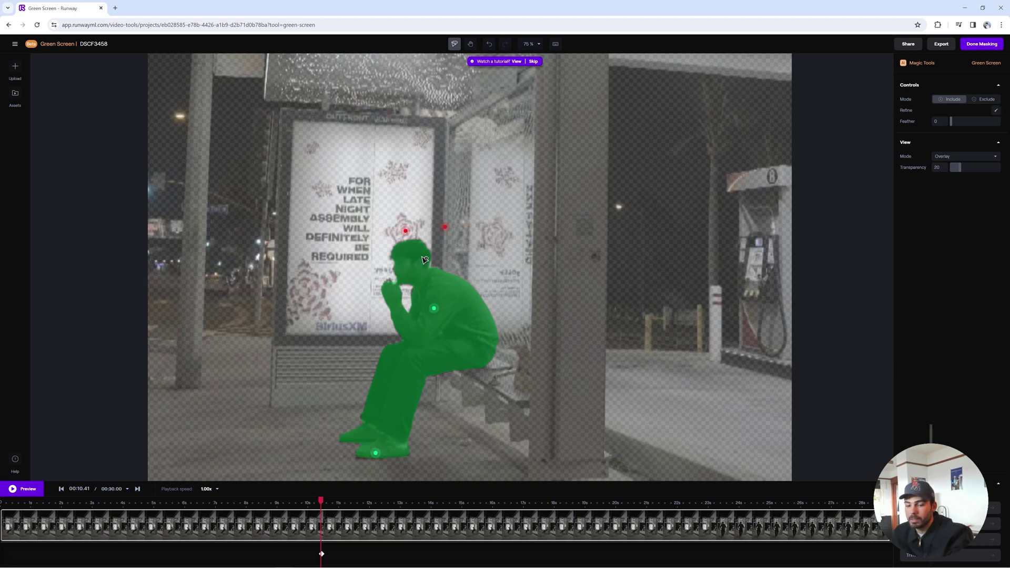
pyautogui.keyDown('ctrl'); pyautogui.scroll(5, 425, 259); pyautogui.keyUp('ctrl')
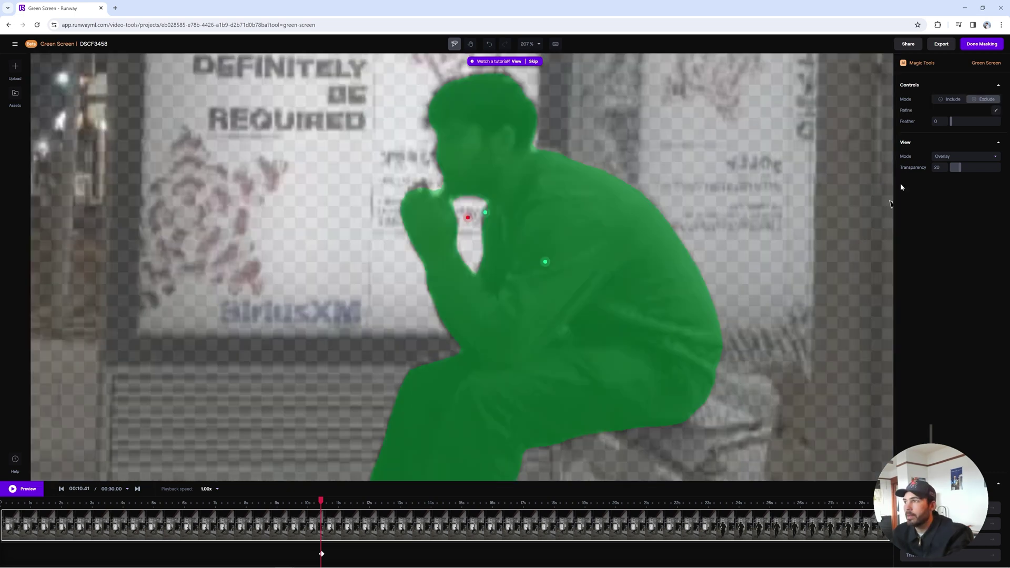
pyautogui.click(978, 45)
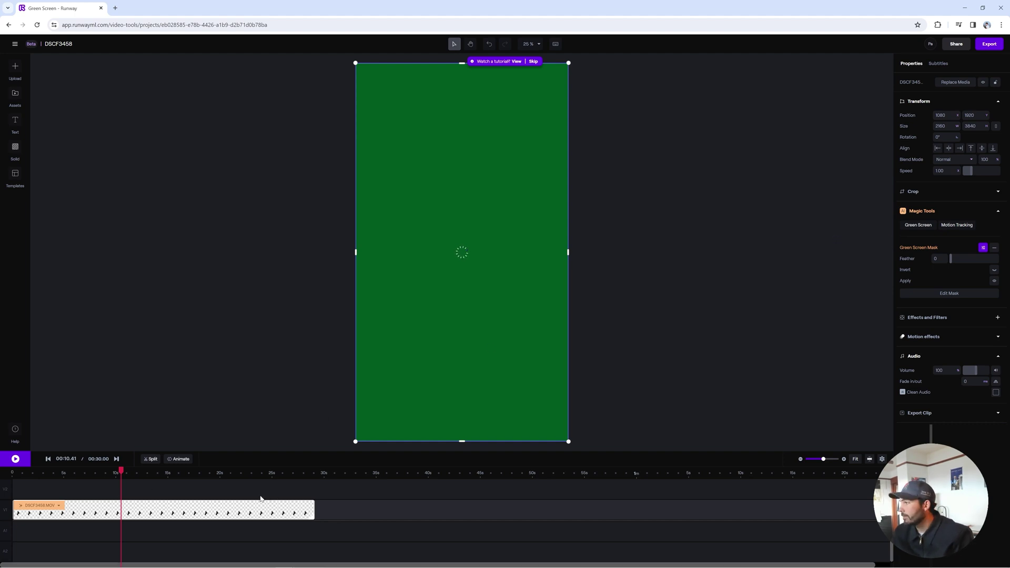
# Preview the keyed clip at 00:05.37 and bring up Runway's Export options.
pyautogui.click(68, 473)
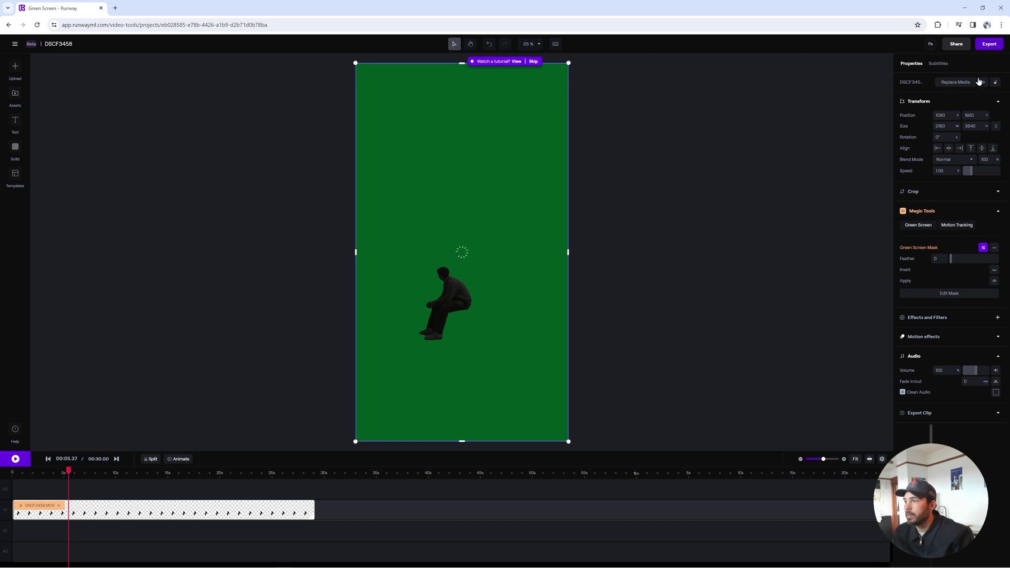
pyautogui.click(988, 45)
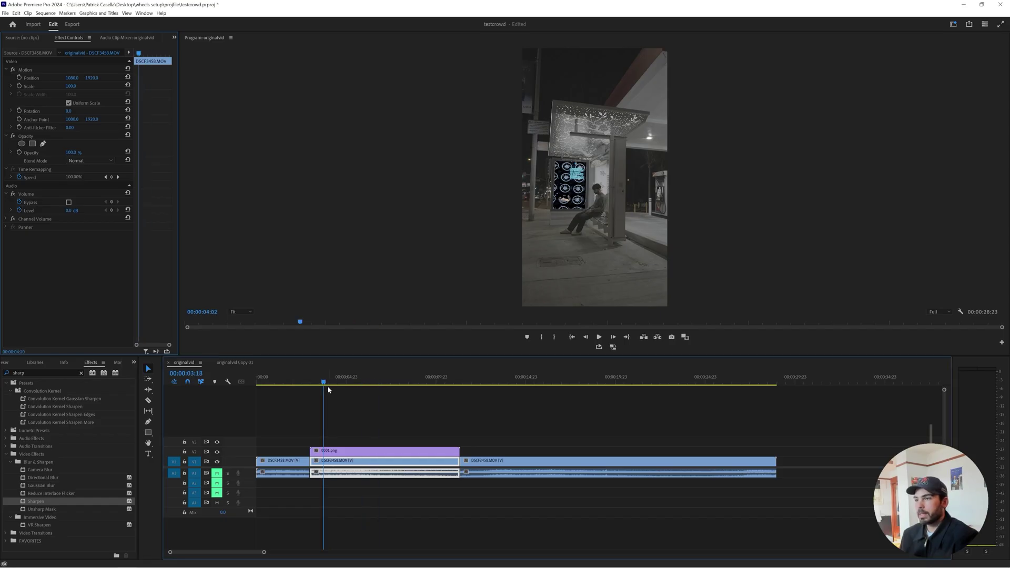
# Download the exported green-screen mp4 and place it on track V3 above the footage.
pyautogui.moveTo(328, 386); pyautogui.dragTo(347, 389)
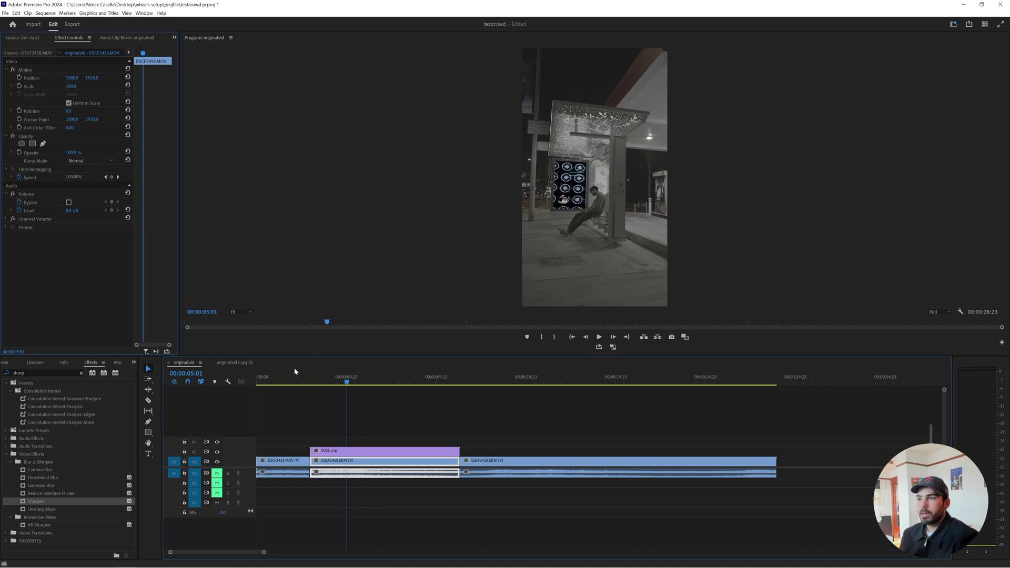
pyautogui.moveTo(172, 566)
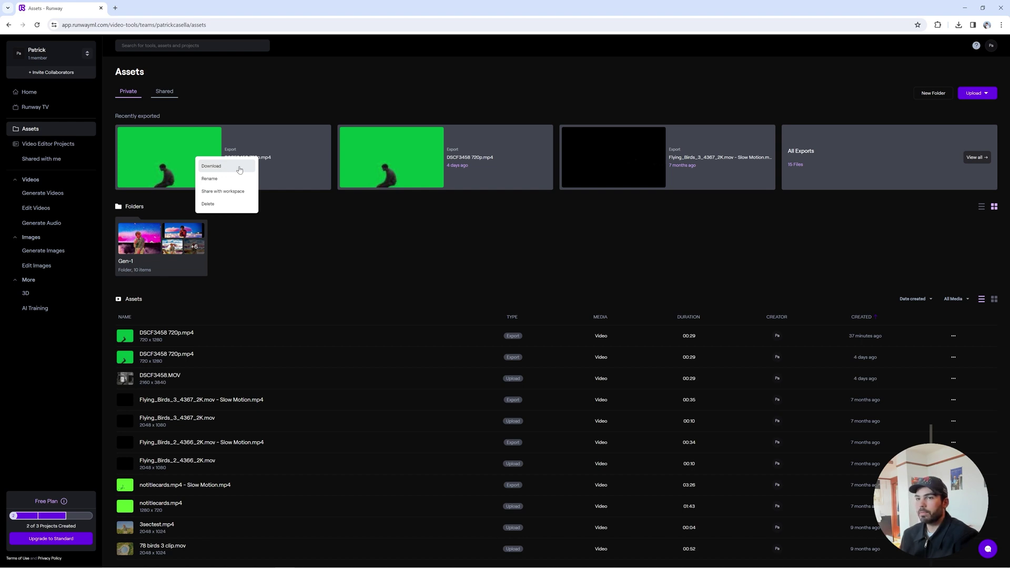
pyautogui.click(233, 167)
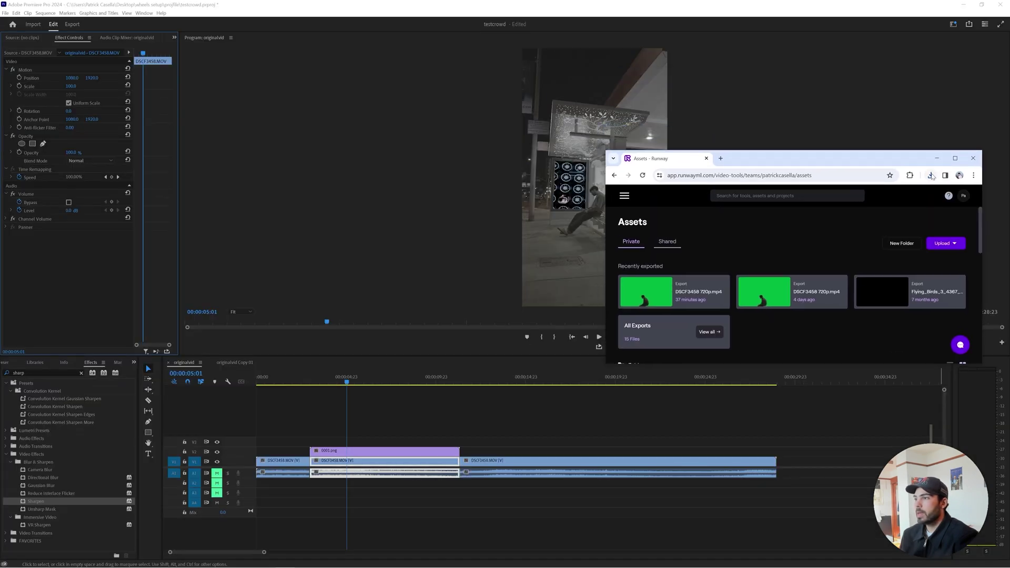
pyautogui.click(930, 176)
pyautogui.moveTo(863, 210); pyautogui.dragTo(248, 444)
pyautogui.click(394, 402)
pyautogui.moveTo(351, 384); pyautogui.dragTo(303, 384)
# Set the V3 clip to frame size and razor the clips at both section ends.
pyautogui.rightClick(320, 442)
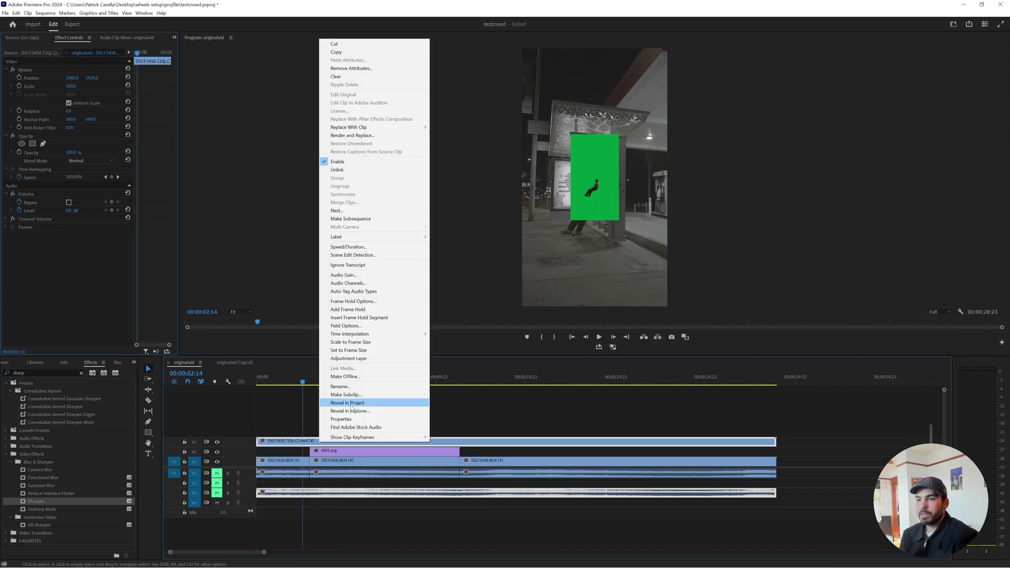
pyautogui.click(347, 350)
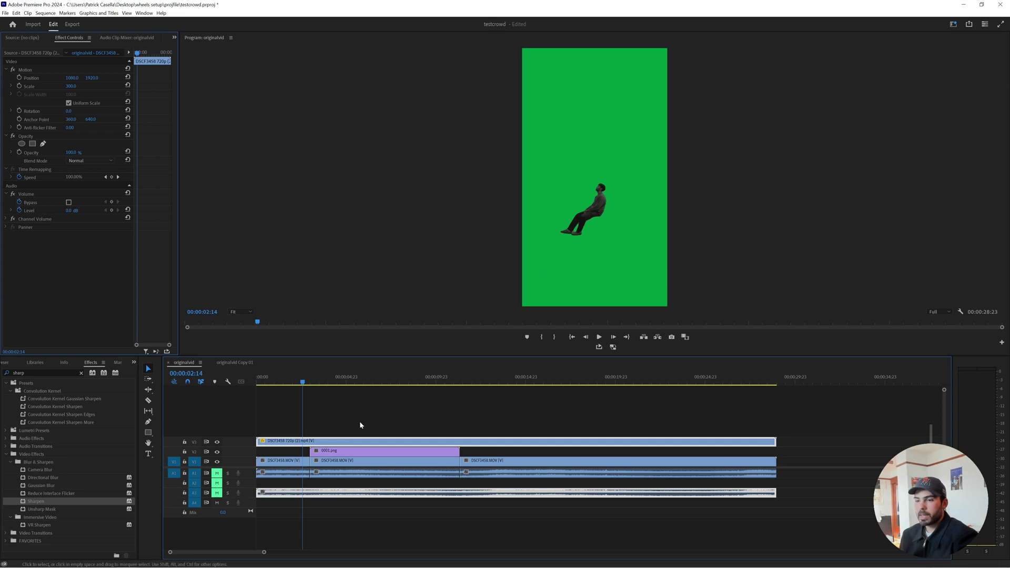
pyautogui.press('c')
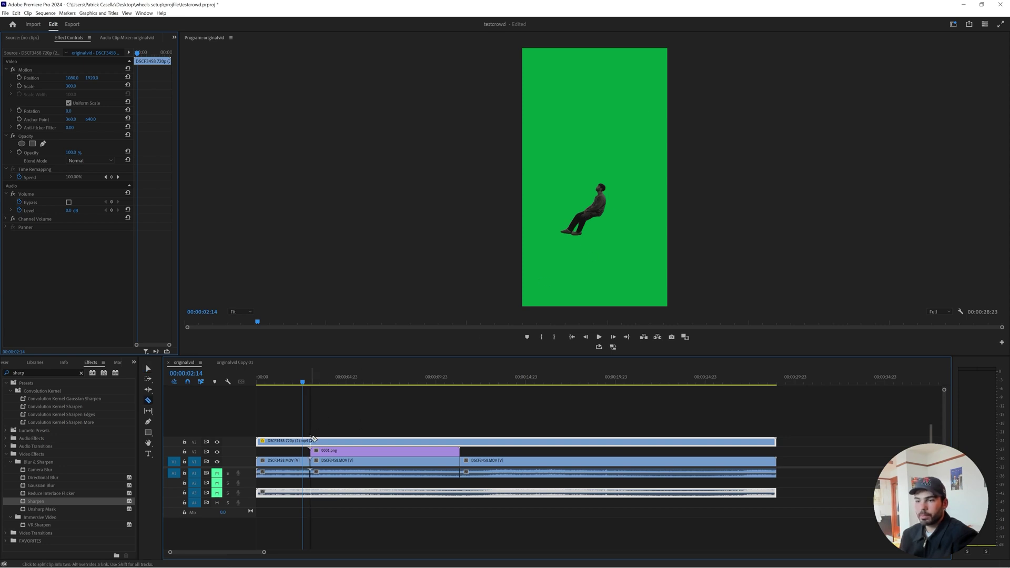
pyautogui.click(311, 441)
pyautogui.click(460, 440)
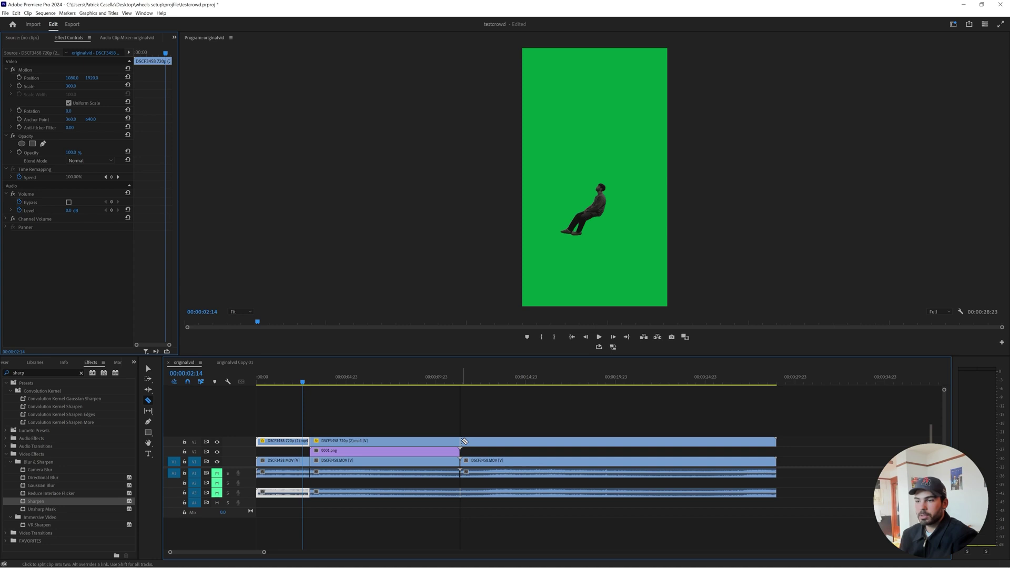
# Delete the clip pieces before and after the 8-second billboard section.
pyautogui.press('v')
pyautogui.click(489, 441)
pyautogui.press('Delete')
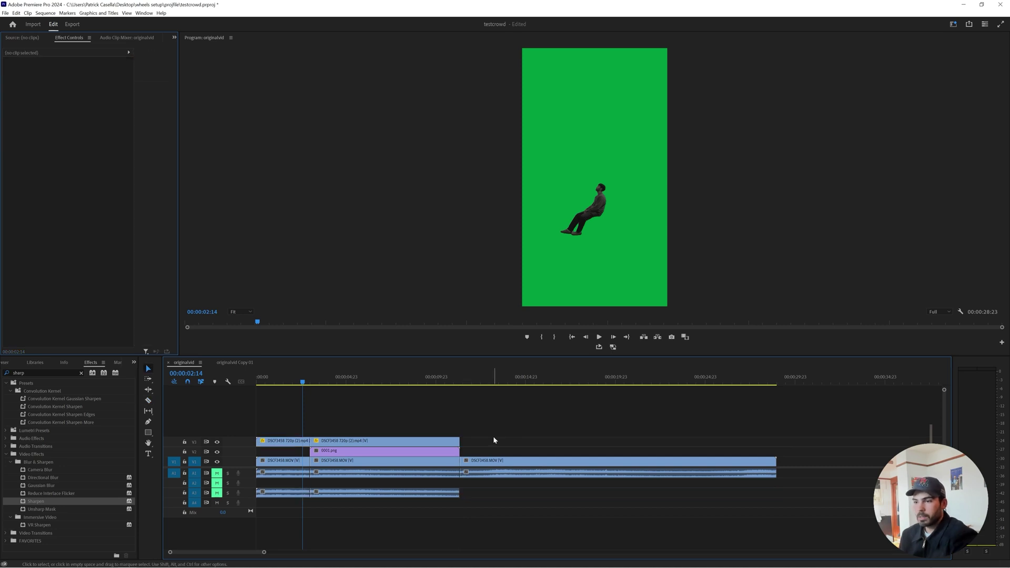
pyautogui.click(494, 461)
pyautogui.press('Delete')
pyautogui.moveTo(279, 413); pyautogui.dragTo(286, 511)
pyautogui.press('Delete')
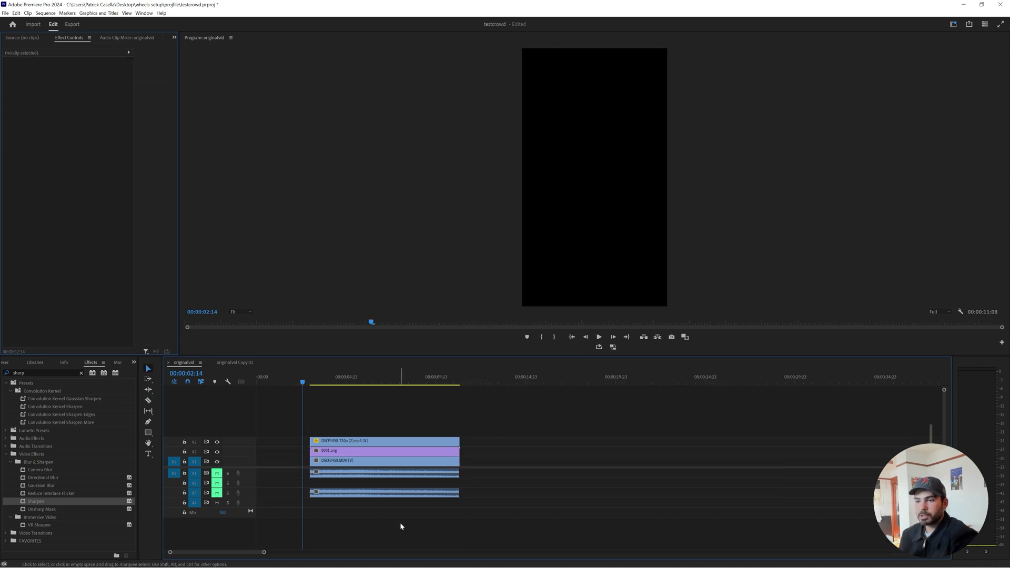
pyautogui.moveTo(401, 525); pyautogui.dragTo(294, 443)
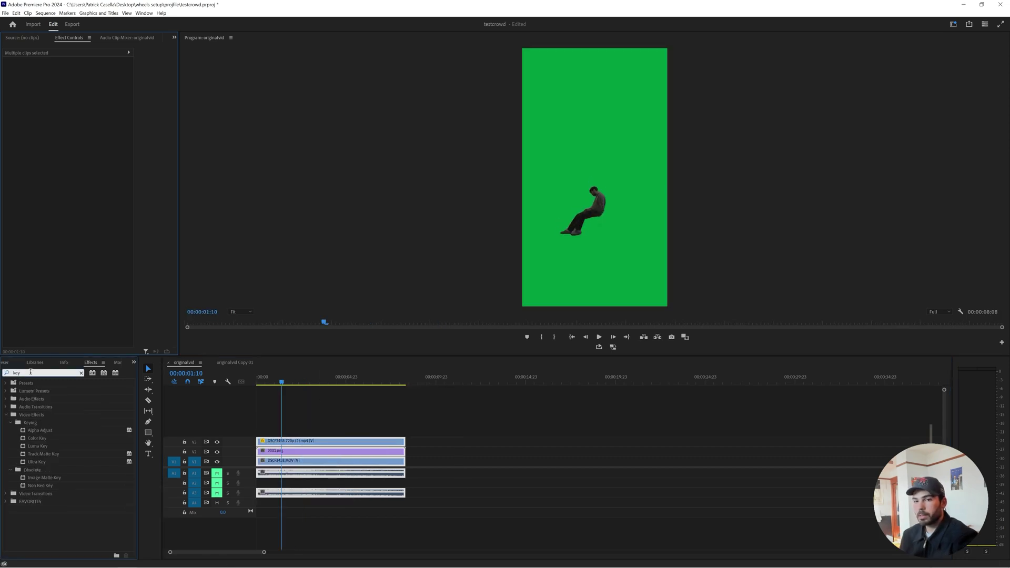
# Apply Ultra Key to the V3 green-screen clip and sample the green background as Key Color.
pyautogui.moveTo(48, 461); pyautogui.dragTo(351, 443)
pyautogui.click(352, 443)
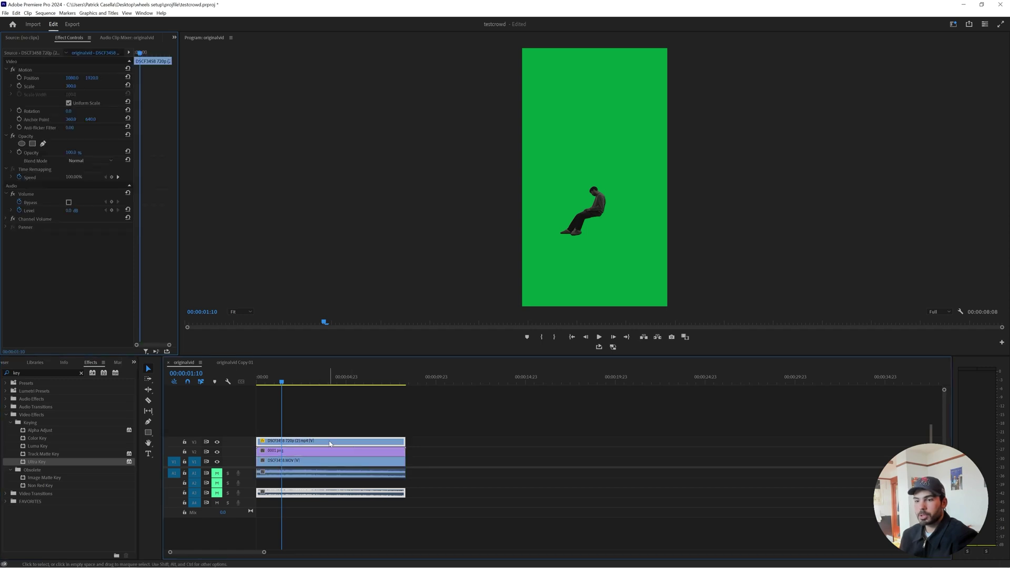
pyautogui.moveTo(71, 465); pyautogui.dragTo(288, 442)
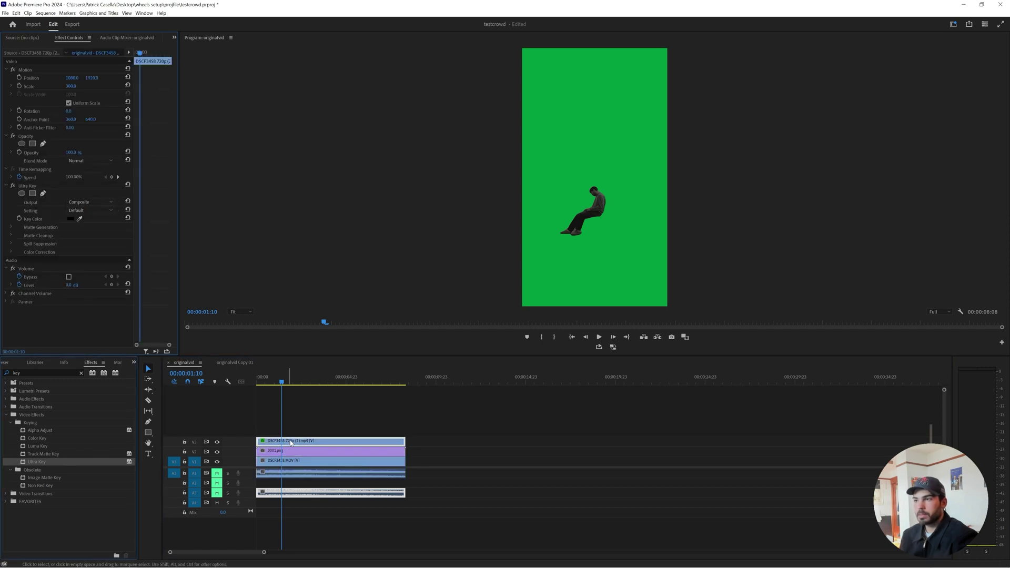
pyautogui.click(82, 217)
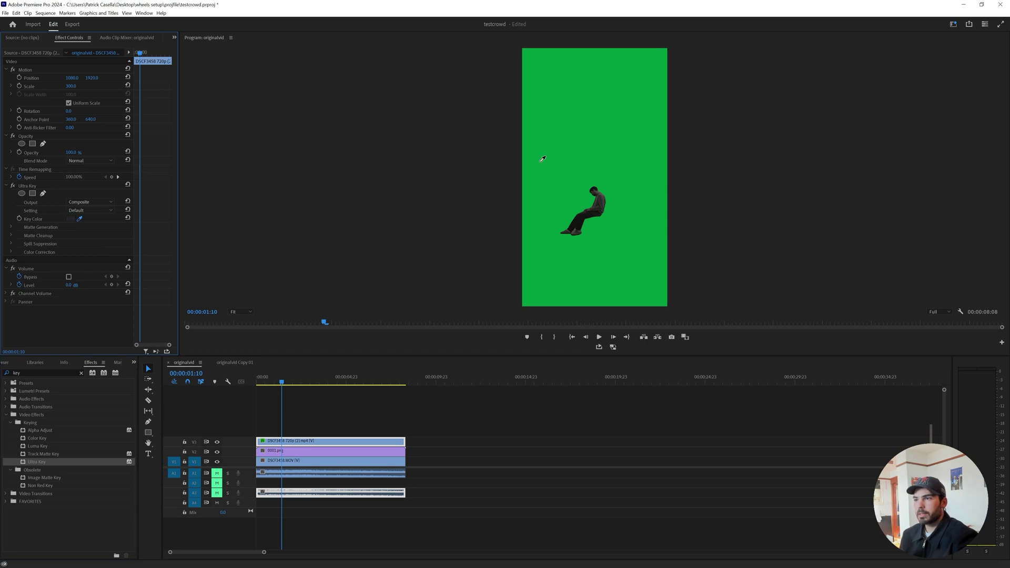
pyautogui.click(560, 176)
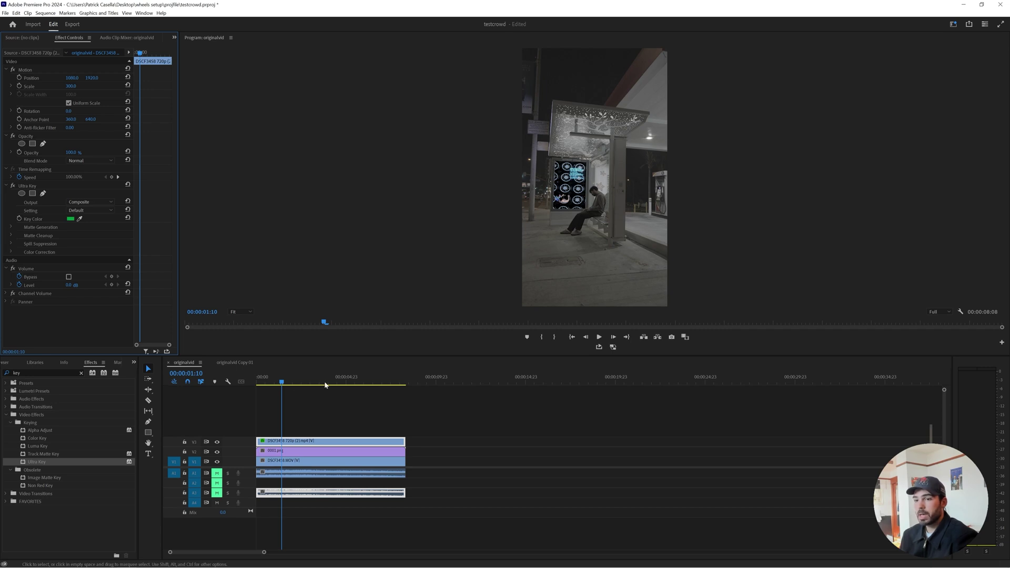
# Scrub the keyed shot, maximise the Program monitor and step to 00:00:05:00.
pyautogui.moveTo(285, 379); pyautogui.dragTo(341, 374)
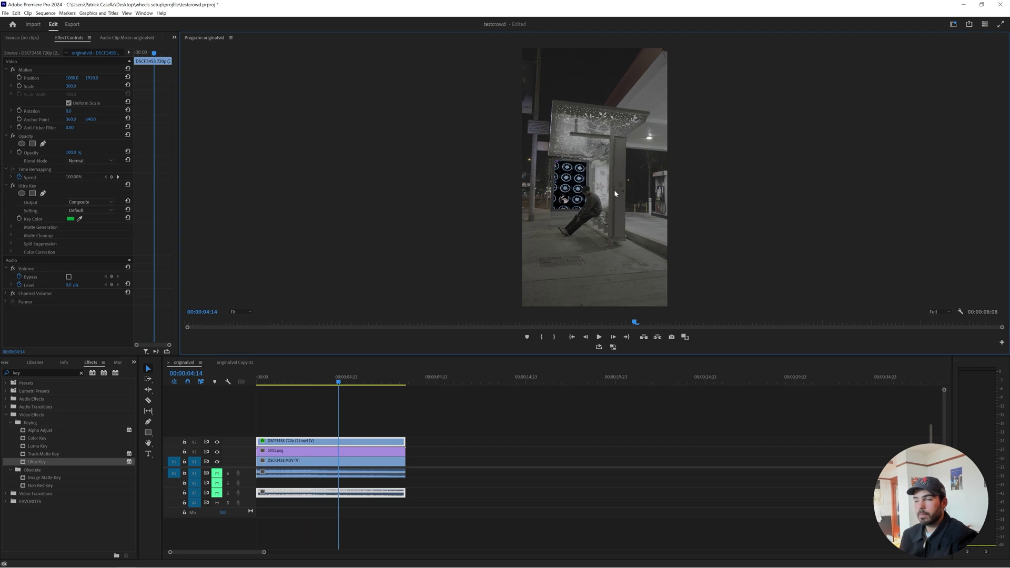
pyautogui.press('`')
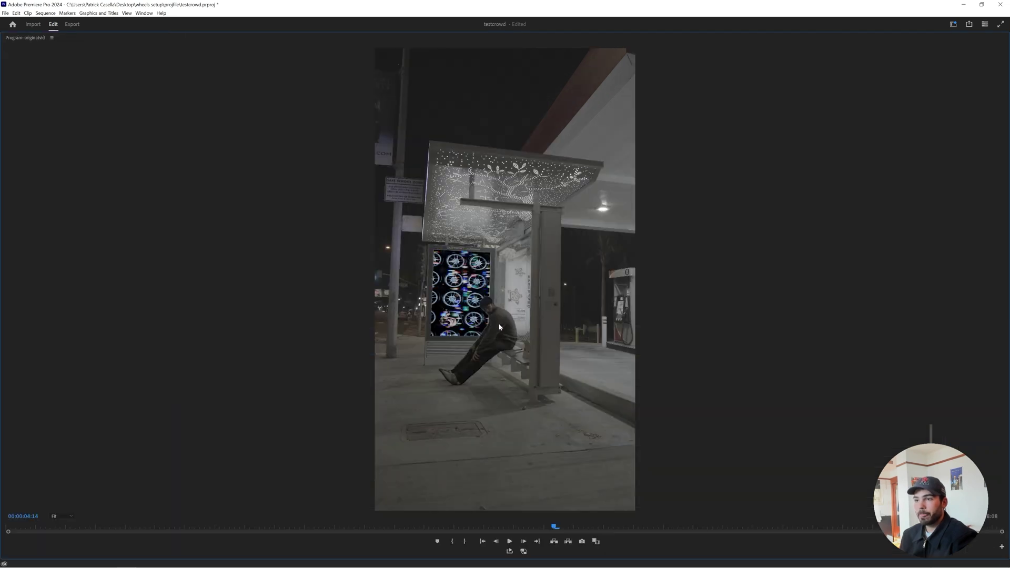
pyautogui.press('Down')
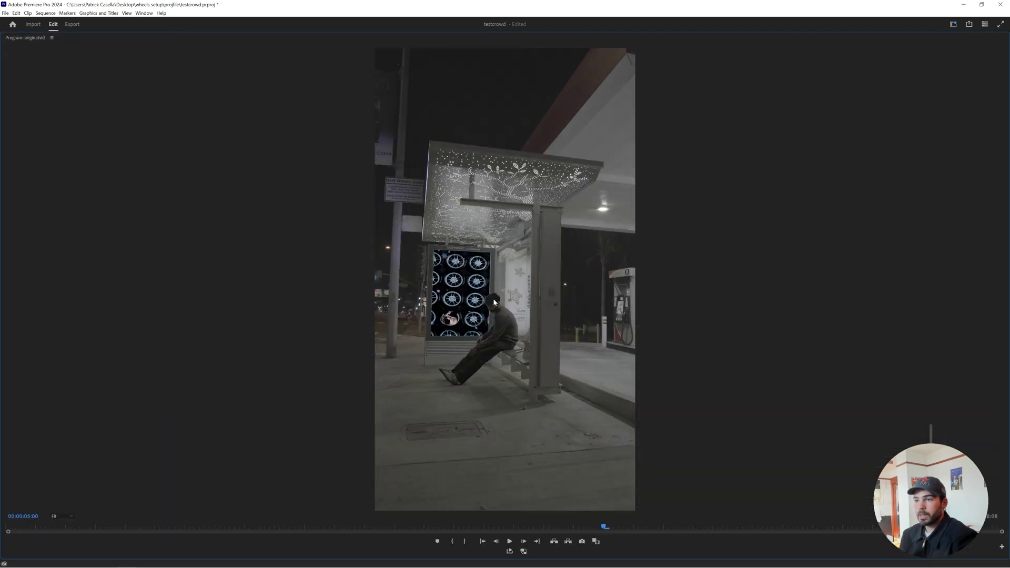
pyautogui.click(68, 514)
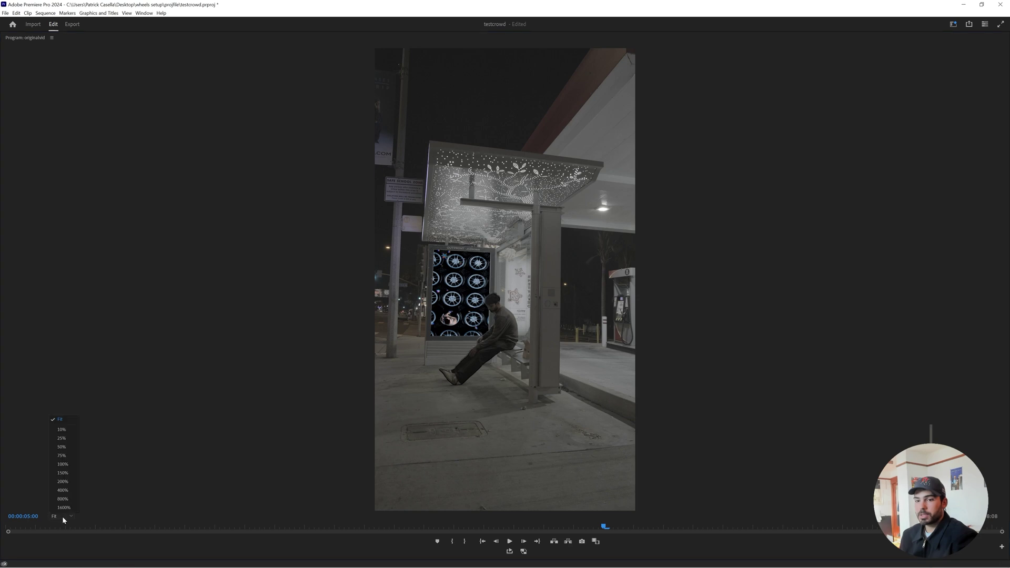
# Magnify the preview to 400% to inspect the key edges, then restore the normal workspace.
pyautogui.click(61, 487)
pyautogui.moveTo(1002, 271); pyautogui.dragTo(1002, 298)
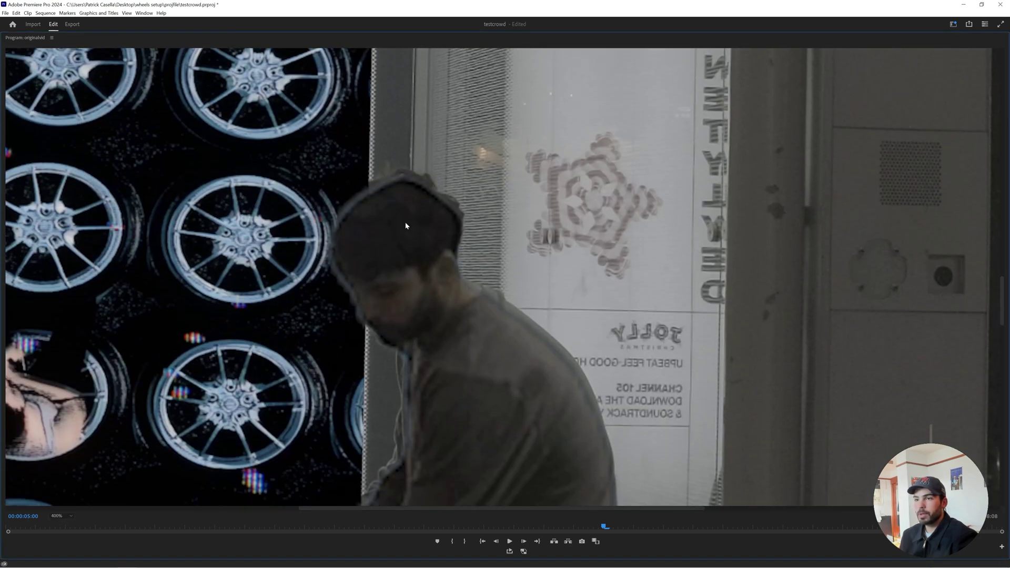
pyautogui.press('`')
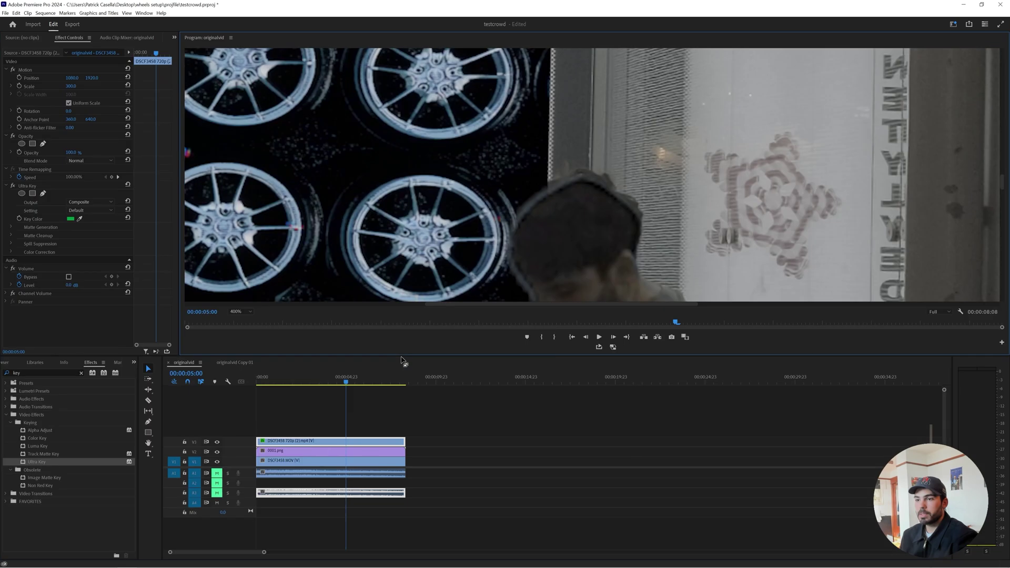
# In Ultra Key's Matte Cleanup, set Soften to 25 and Choke to 33.
pyautogui.click(11, 235)
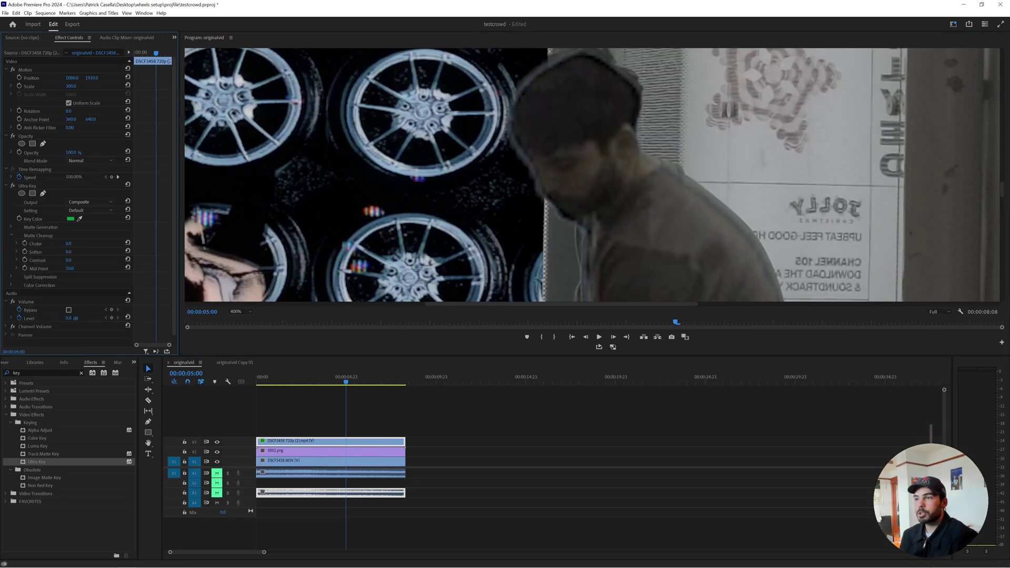
pyautogui.click(68, 244)
pyautogui.write('20')
pyautogui.press('Tab')
pyautogui.write('25')
pyautogui.press('Return')
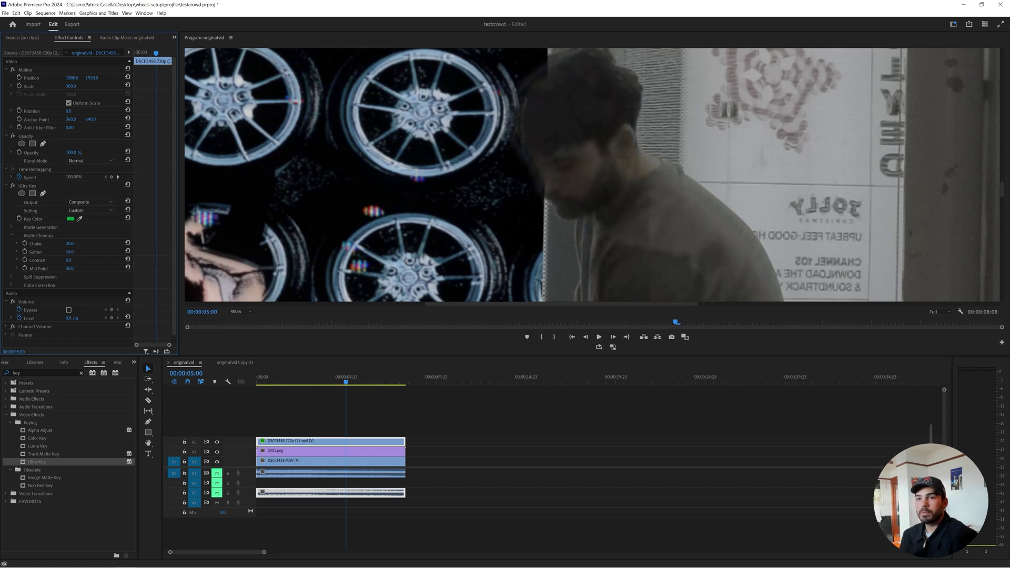
pyautogui.moveTo(69, 243); pyautogui.dragTo(89, 243)
pyautogui.click(337, 322)
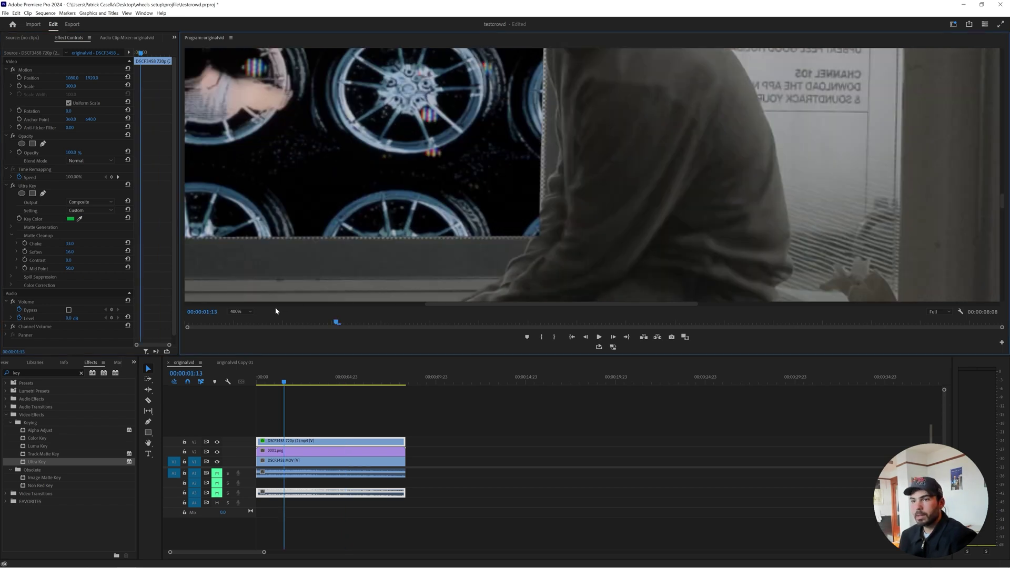
# Set the preview zoom back to Fit and play through the shot to check the key.
pyautogui.click(237, 312)
pyautogui.click(239, 320)
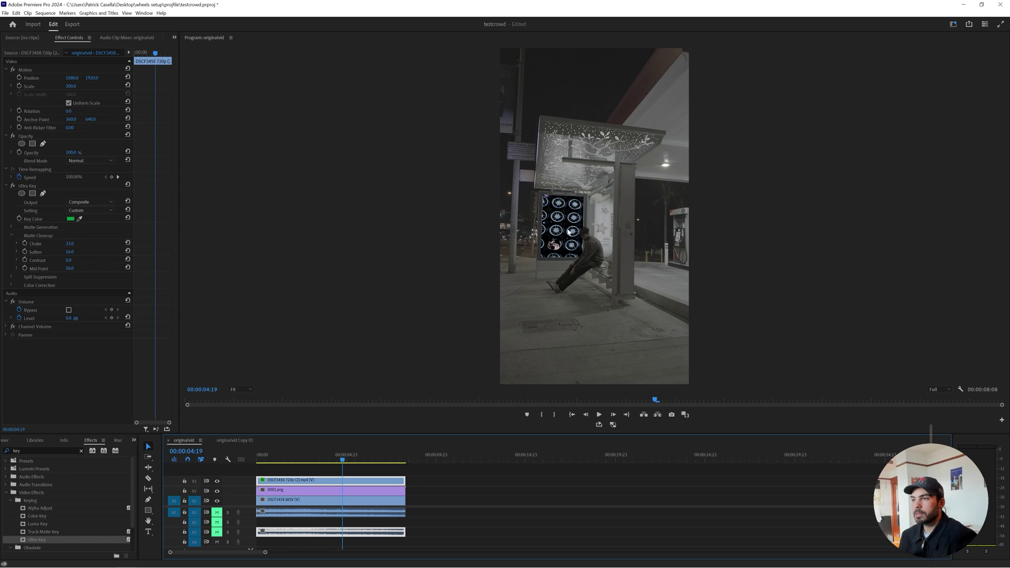
pyautogui.moveTo(343, 461)
pyautogui.mouseDown()
pyautogui.moveTo(383, 462)
pyautogui.moveTo(352, 462)
pyautogui.mouseUp()
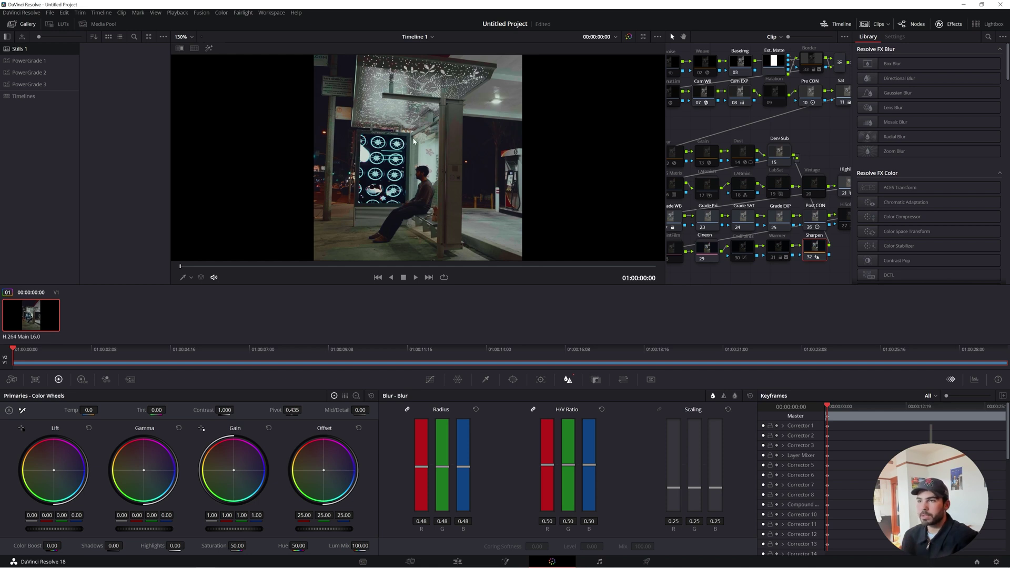
# Zoom the viewer and select the CST node to show its Color Space Transform settings.
pyautogui.scroll(3, 404, 134)
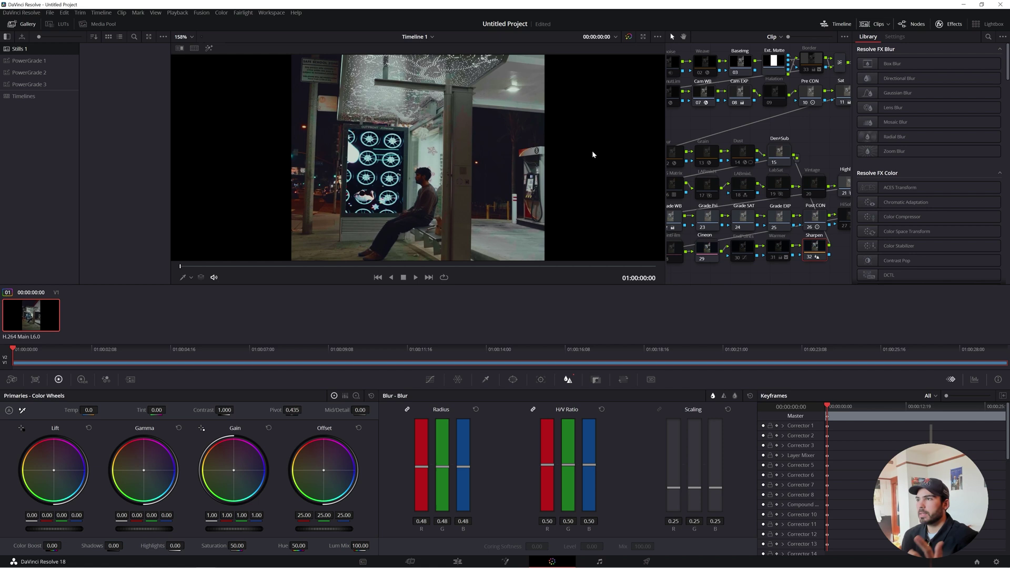
pyautogui.scroll(2, 699, 162)
pyautogui.click(780, 104)
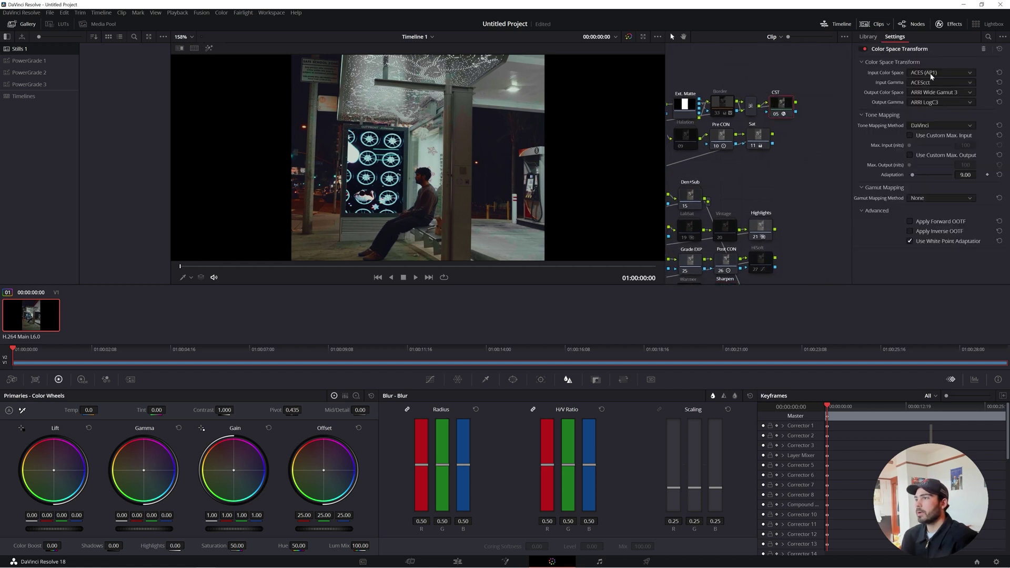
# Set the CST Input Color Space to Rec.709 and Input Gamma to FujiFilm F-Log.
pyautogui.click(949, 70)
pyautogui.scroll(-5, 944, 115)
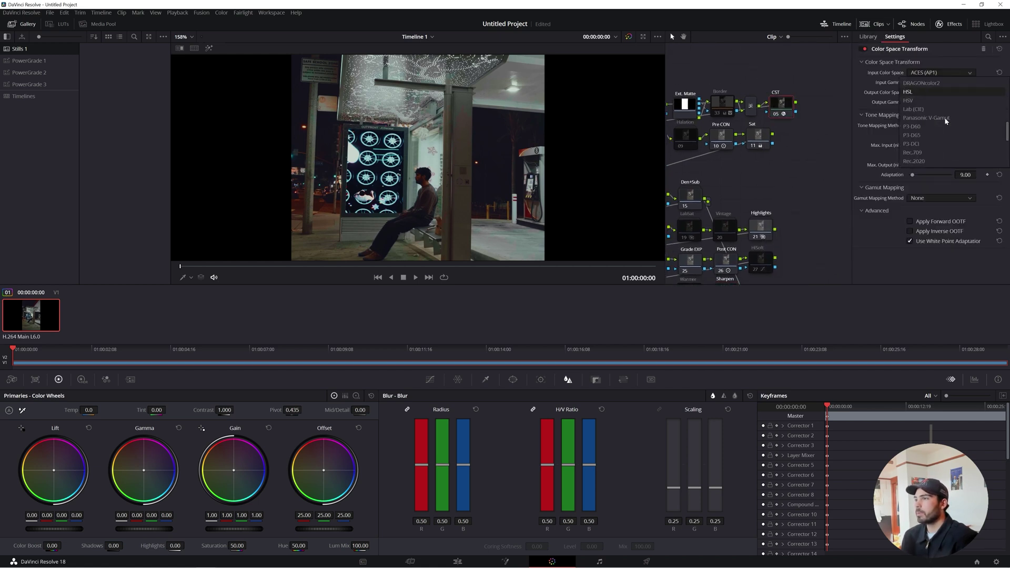
pyautogui.scroll(3, 931, 132)
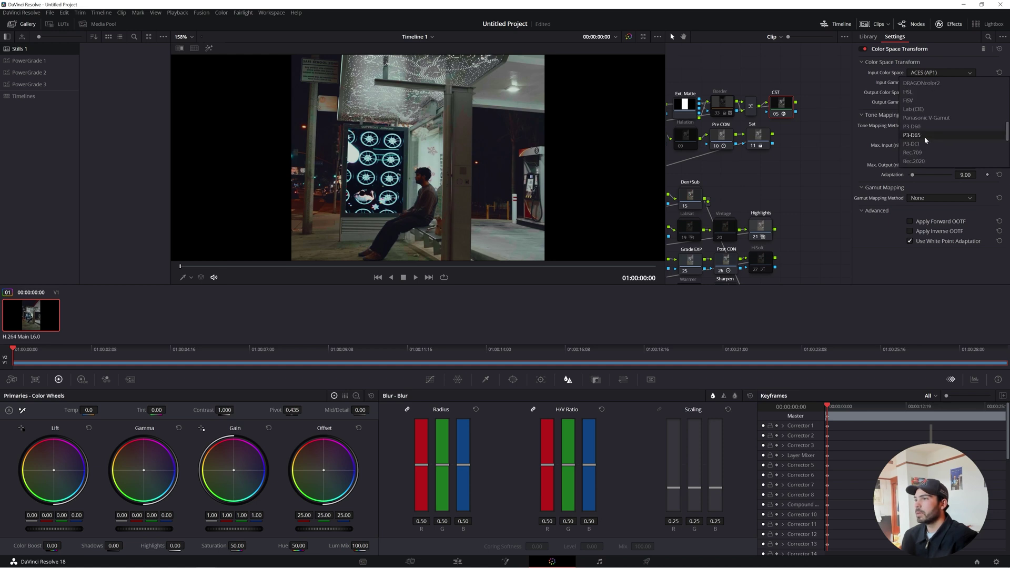
pyautogui.click(913, 126)
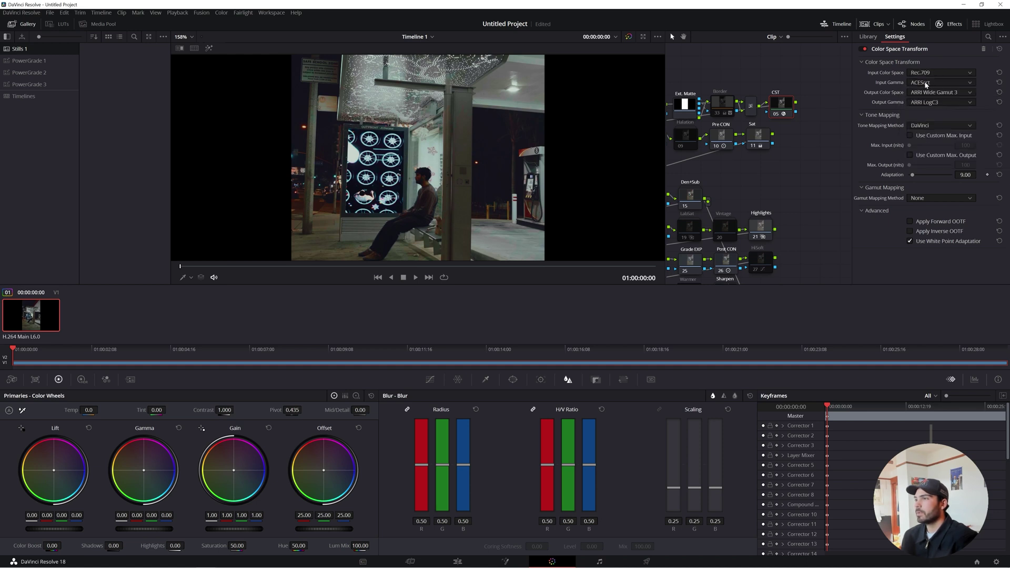
pyautogui.click(939, 82)
pyautogui.scroll(-7, 923, 134)
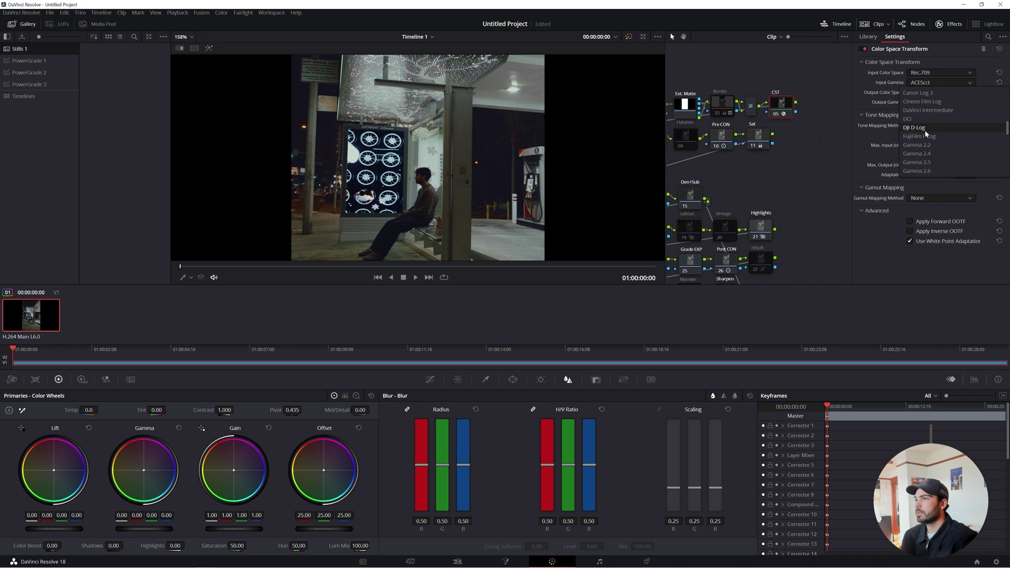
pyautogui.click(925, 137)
# Scroll through the node graph and select the Cam EXP node.
pyautogui.scroll(-4, 434, 167)
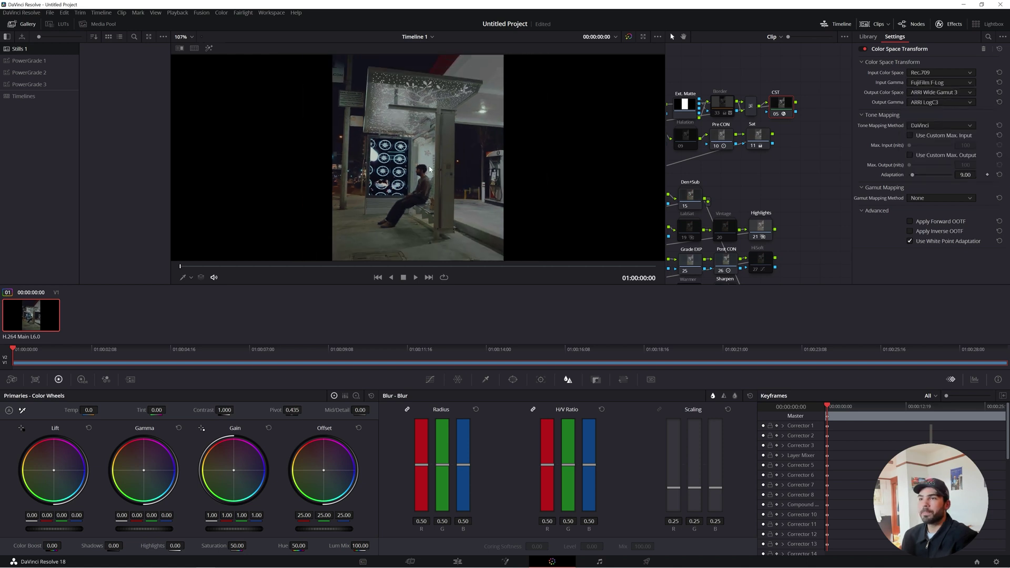
pyautogui.scroll(2, 433, 167)
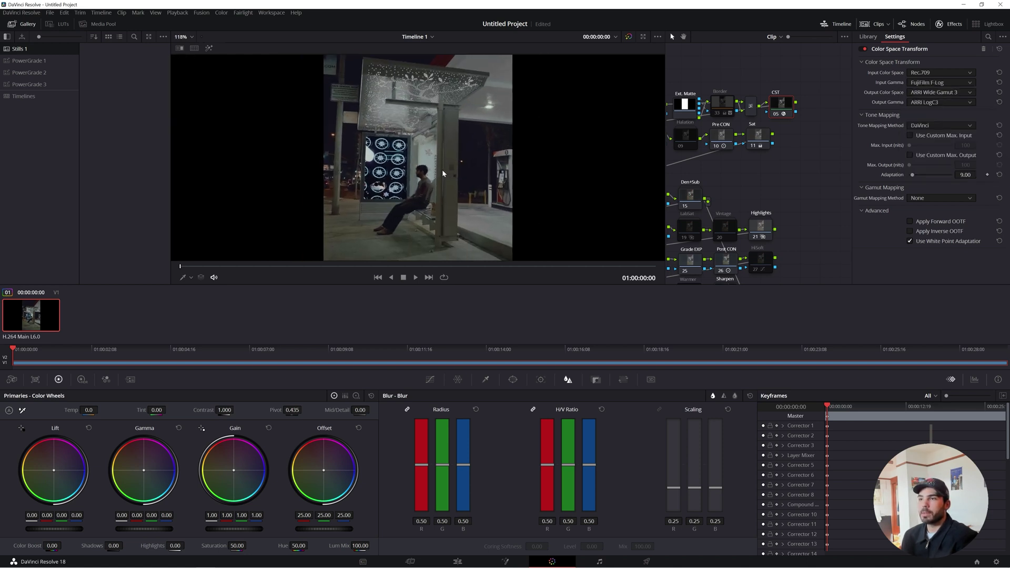
pyautogui.hscroll(-5, 839, 172)
pyautogui.scroll(-3, 839, 172)
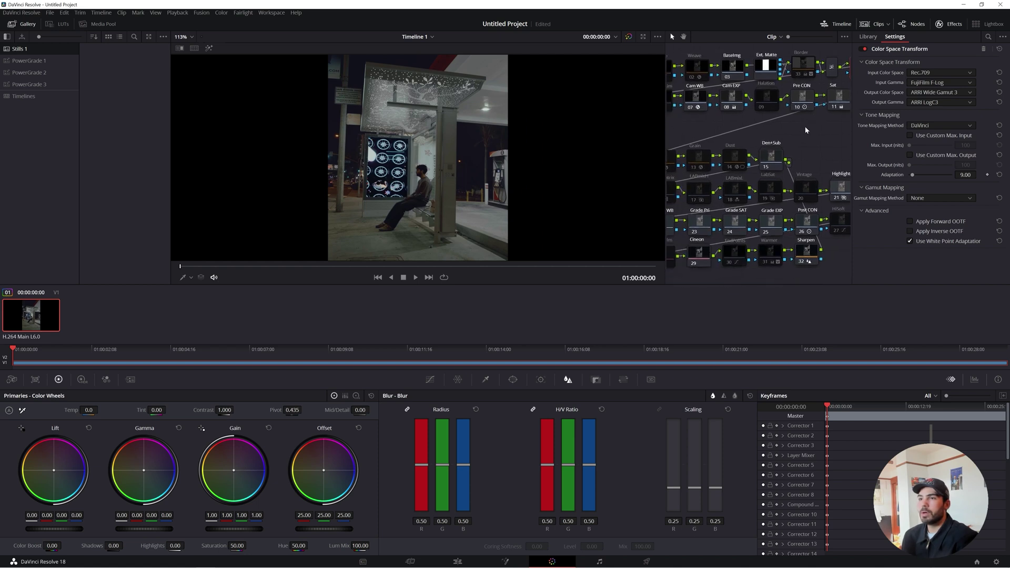
pyautogui.scroll(-2, 769, 139)
pyautogui.hscroll(-1, 769, 140)
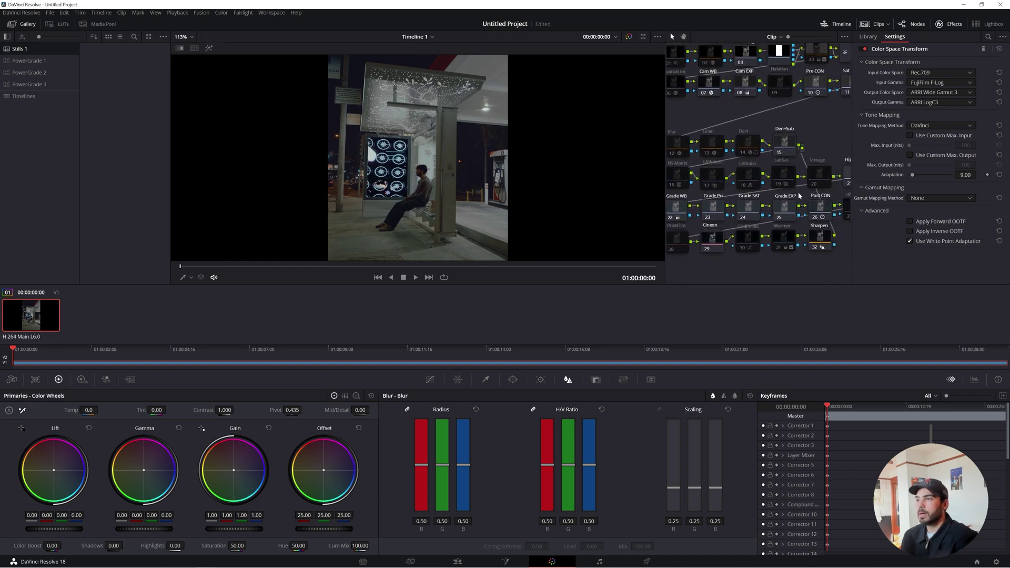
pyautogui.scroll(4, 776, 181)
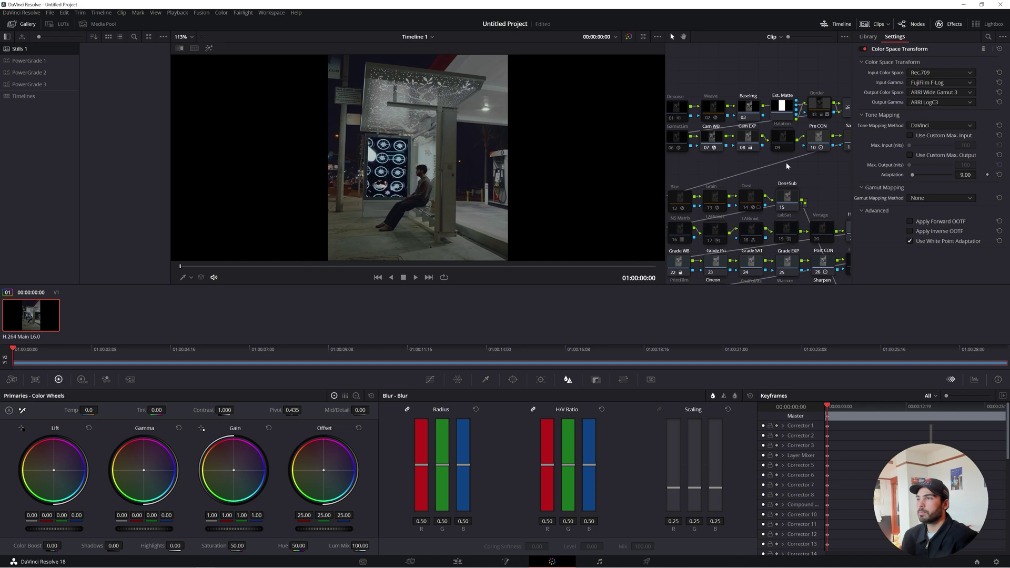
pyautogui.click(752, 136)
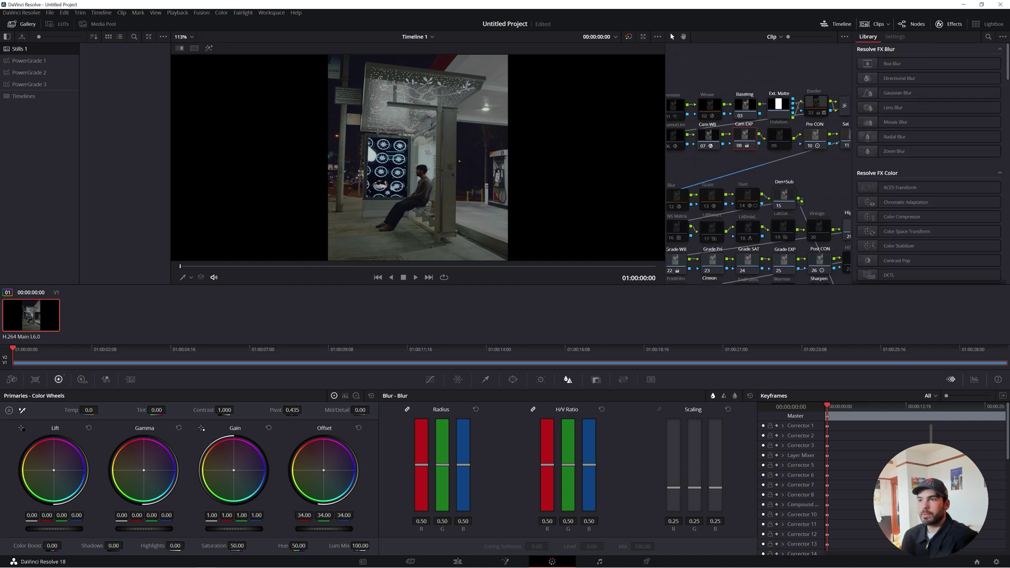
# Lift the Cam EXP node's master Gamma slightly to 0.04.
pyautogui.moveTo(144, 528); pyautogui.dragTo(149, 528)
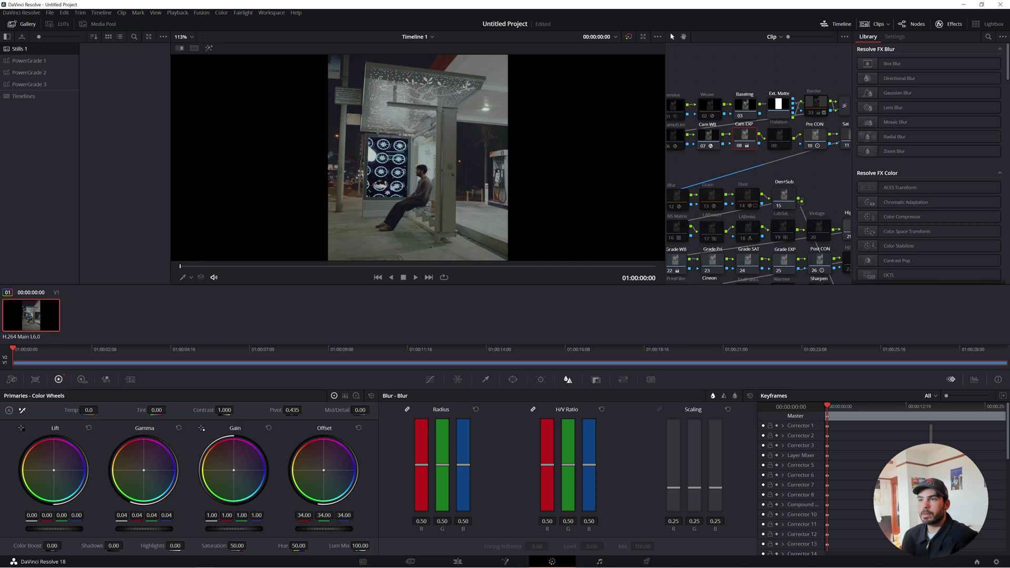
pyautogui.scroll(-2, 443, 215)
pyautogui.scroll(5, 451, 181)
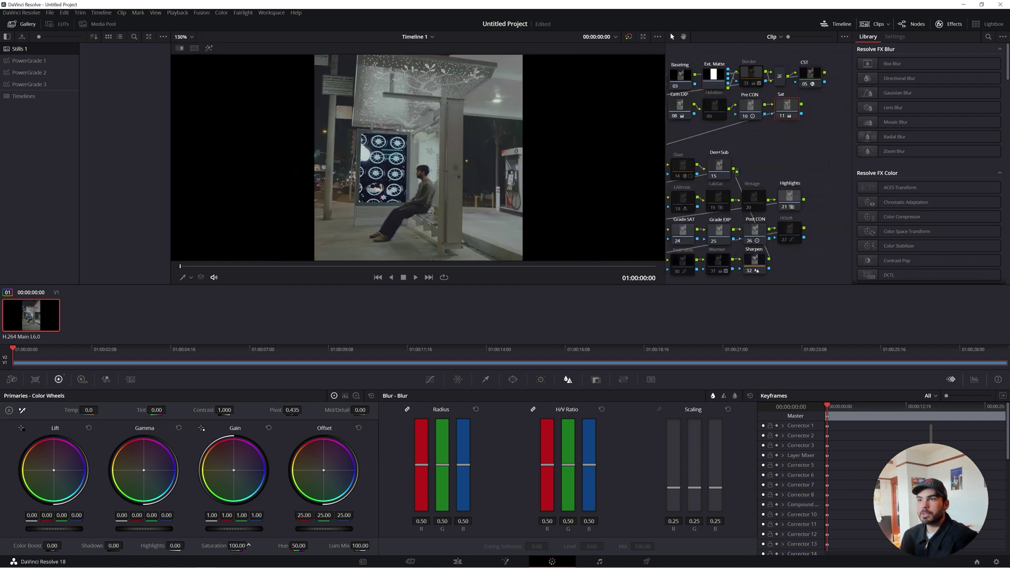
# Select the Grade SAT node and raise its Saturation to 58.20.
pyautogui.moveTo(822, 187); pyautogui.dragTo(738, 186, button='middle')
pyautogui.click(734, 185)
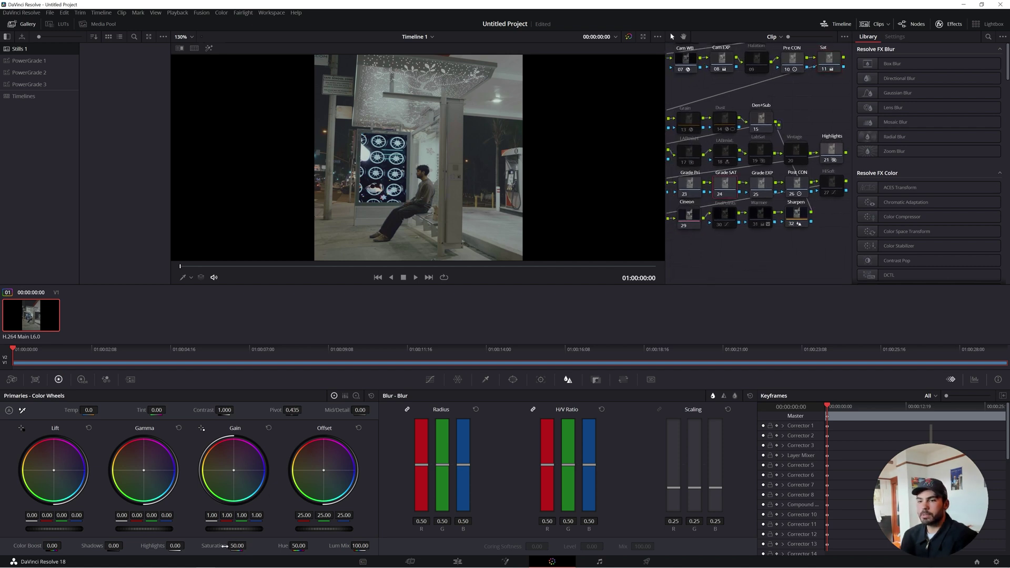
pyautogui.moveTo(225, 546); pyautogui.dragTo(250, 546)
# Pan the node graph and select the Pre CON node to check its contrast.
pyautogui.scroll(-4, 522, 173)
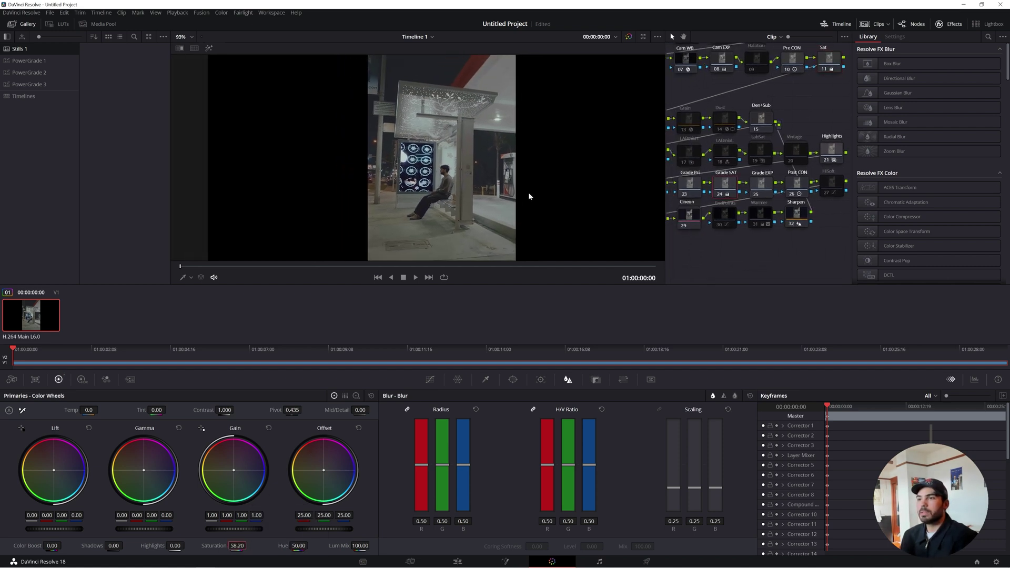
pyautogui.moveTo(784, 81); pyautogui.dragTo(706, 133, button='middle')
pyautogui.click(772, 112)
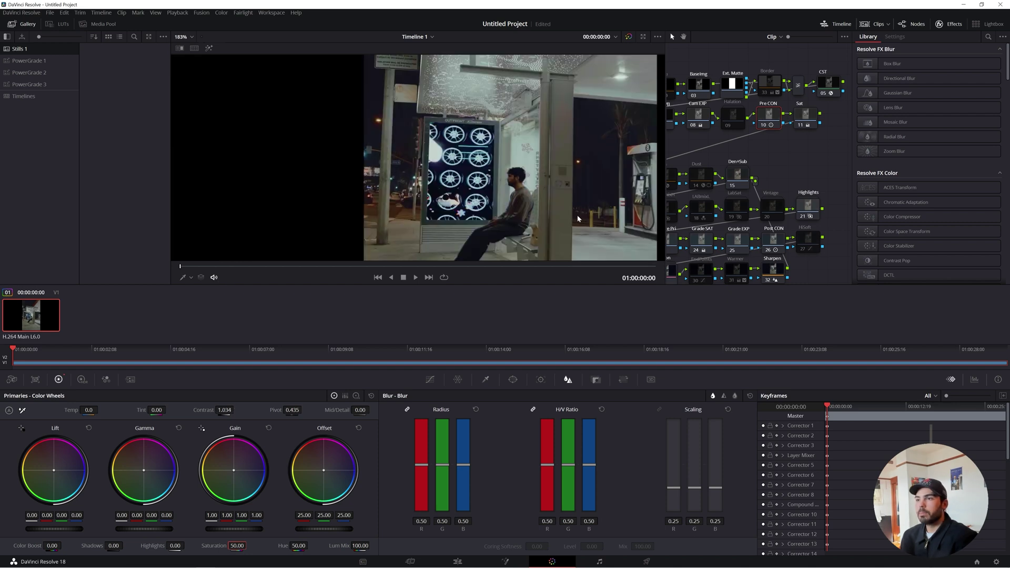
# On the Cut page, play billboardNOCOLOR.mp4 to 01:00:11:14, stop, and save the project.
pyautogui.hotkey('shift', '3')
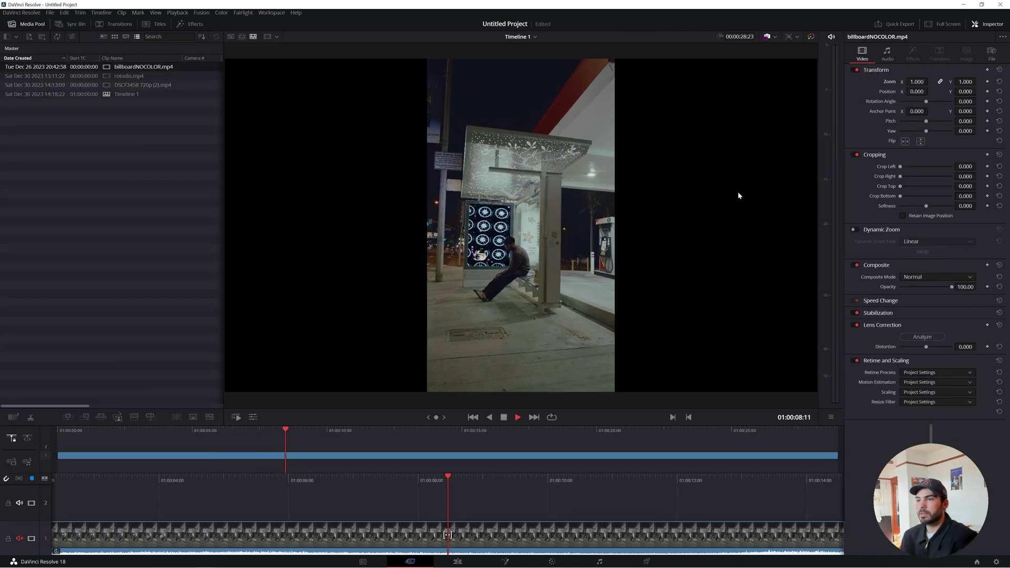
pyautogui.press('space')
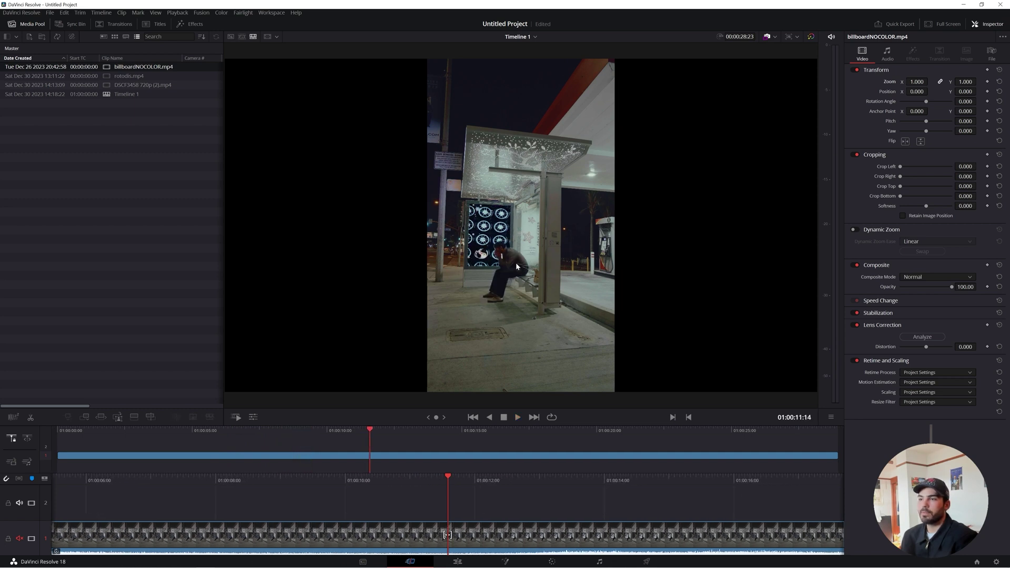
pyautogui.hotkey('ctrl', 's')
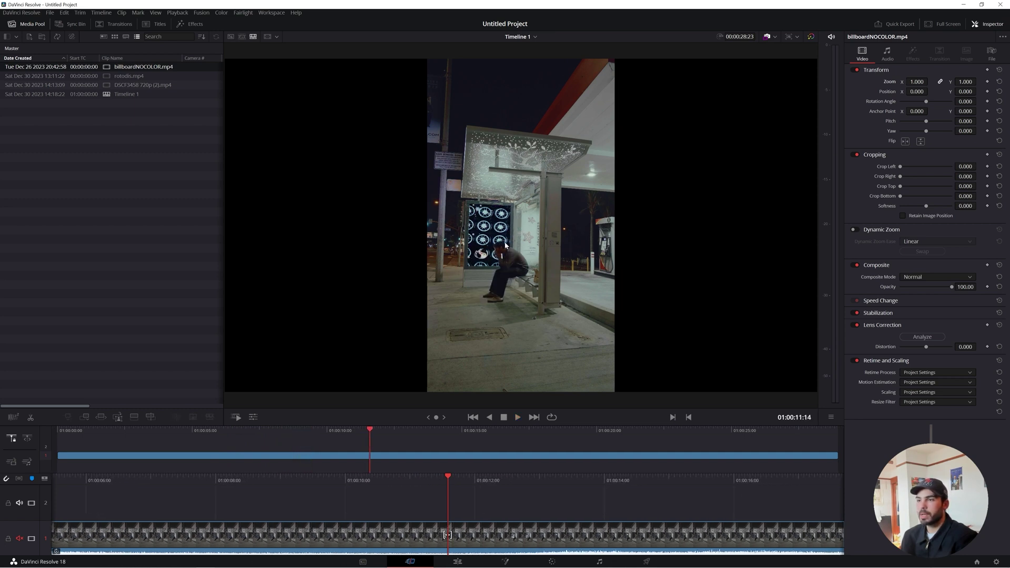